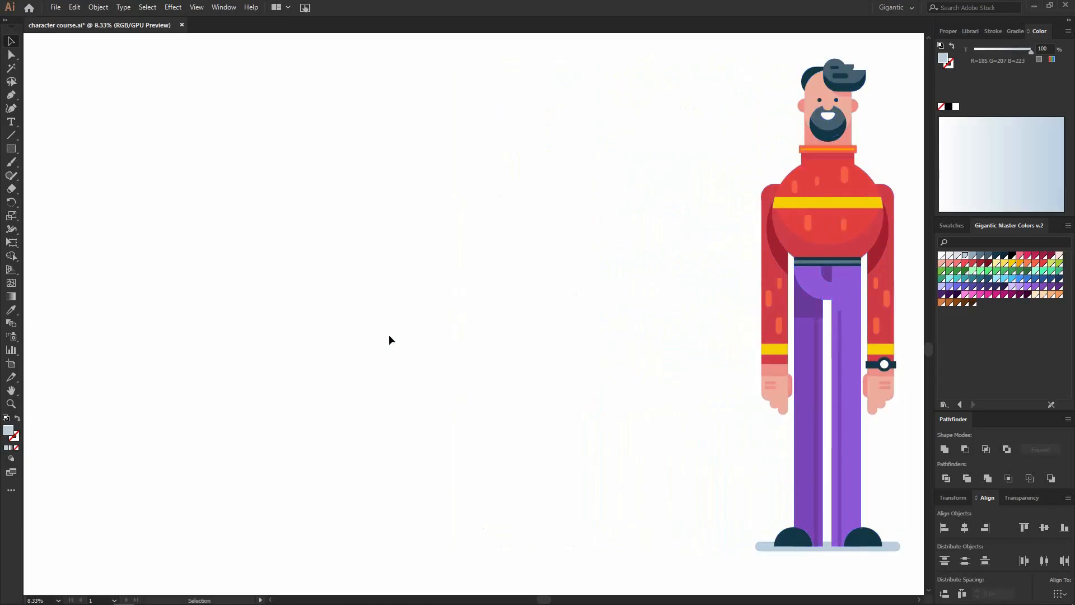
Step: Draw a tall rectangle for the head to the left of the finished character and fill it with skin pink (R=244 G=175 B=159)
key("m")
left_click_drag(322, 142, 411, 274)
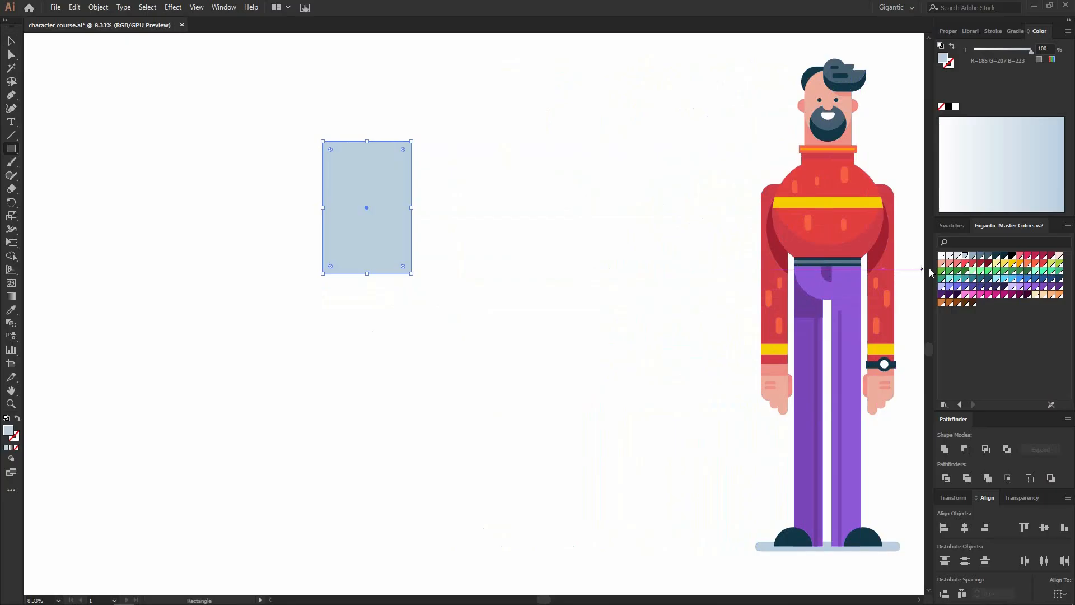
left_click(942, 263)
left_click(8, 42)
left_click_drag(351, 170, 376, 218)
Step: Round all four corners of the head rectangle fully into a pill shape
left_click(8, 53)
scroll(356, 201, "up", 3)
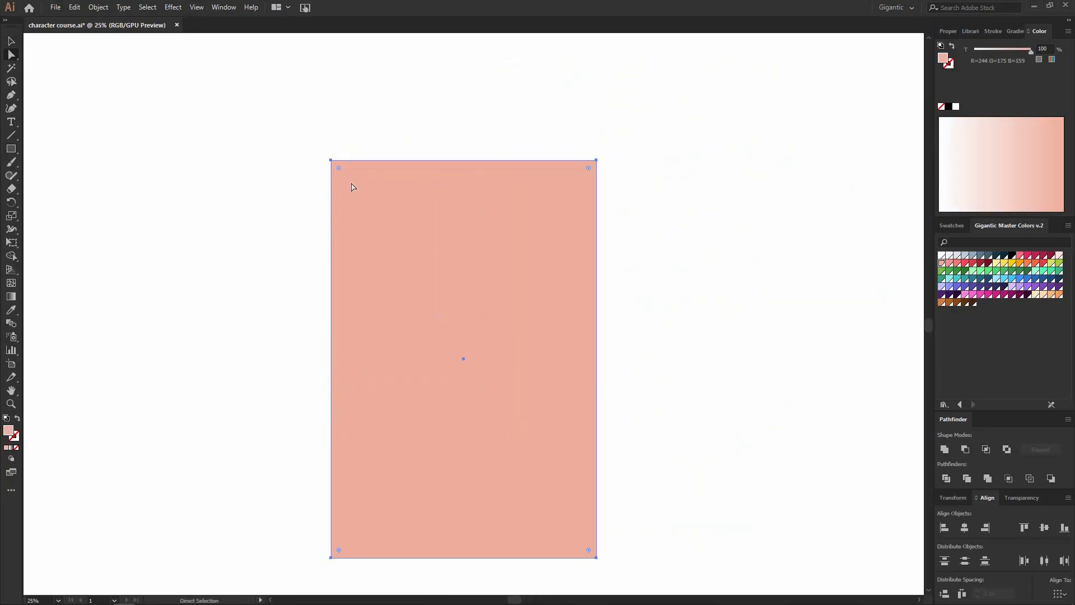
left_click_drag(340, 171, 500, 311)
scroll(500, 312, "down", 1)
key("v")
left_click(380, 231)
Step: Draw a small circle as an eye on the left half of the face and fill it with dark navy (R=0 G=51 B=67)
key("l")
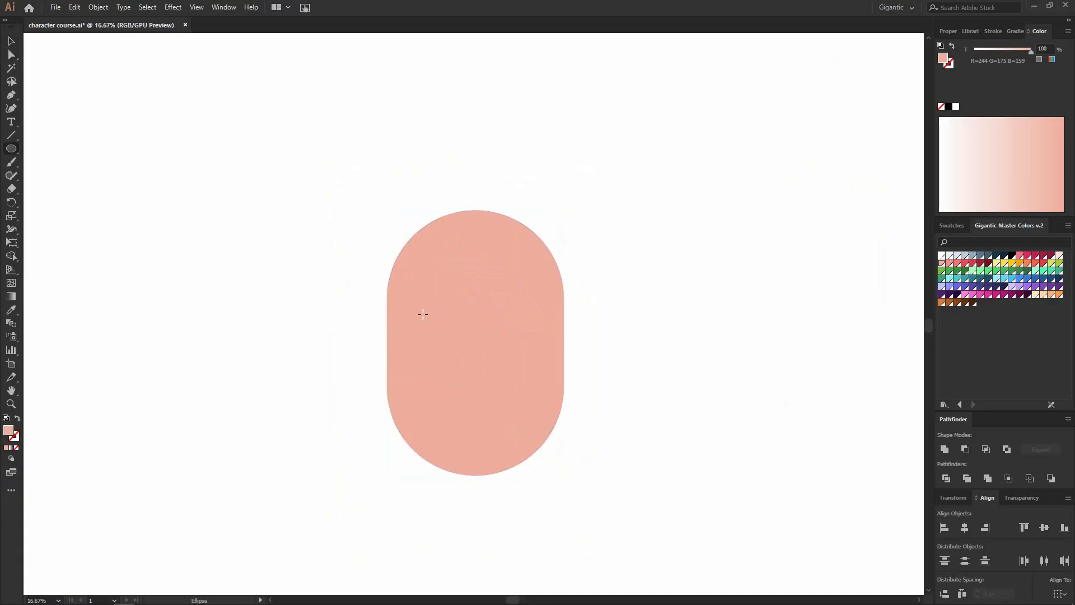
left_click_drag(420, 316, 438, 334)
left_click(996, 255)
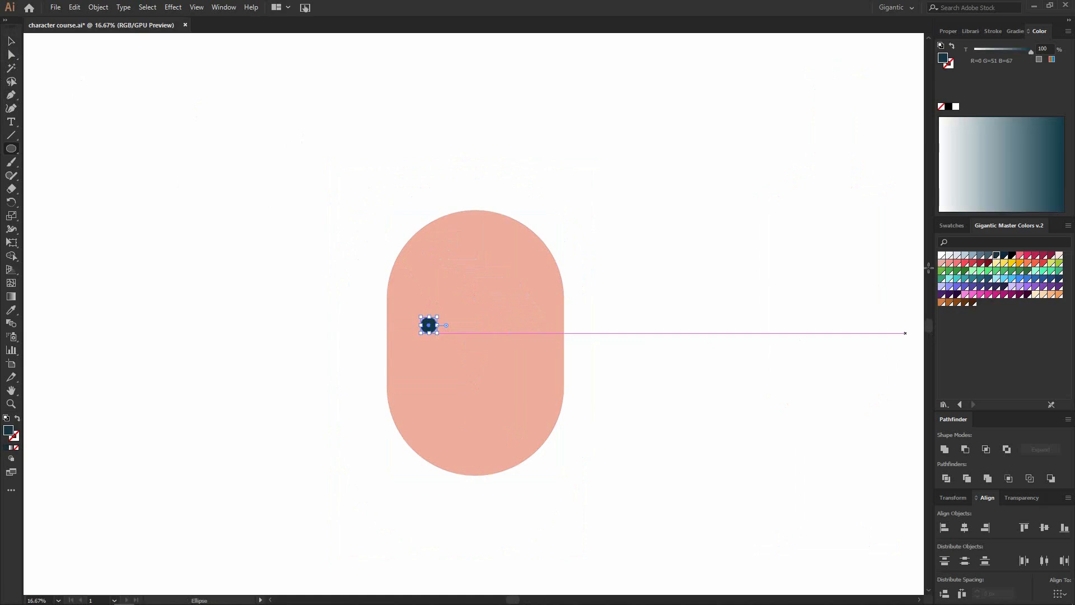
left_click(11, 43)
left_click(195, 135)
Step: Duplicate the eye onto the right half of the face, group both eyes and center them on the head
left_click_drag(426, 330, 513, 326)
left_click(430, 327, "shift")
key("ctrl+g")
left_click(578, 346)
left_click(500, 326)
Step: Scale the head down slightly around its center and shorten it by moving its lower anchor points up
left_click(519, 364)
left_click_drag(566, 209, 568, 219)
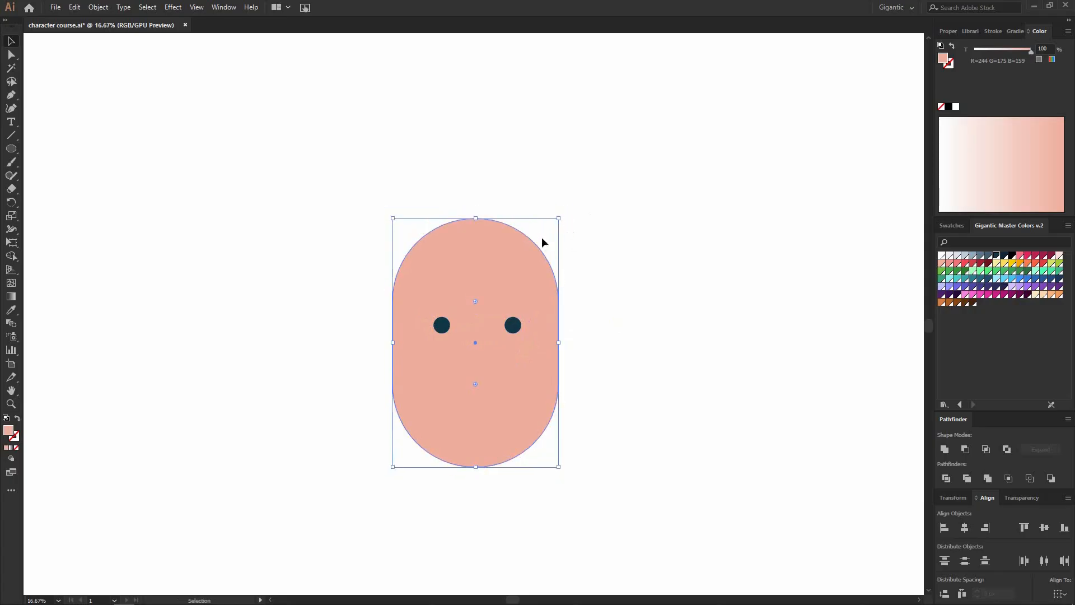
left_click(12, 56)
left_click_drag(589, 471, 379, 371)
key("shift+Up")
key("shift+Up")
key("shift+Up")
key("shift+Up")
key("shift+Up")
key("shift+Up")
key("shift+Up")
key("shift+Up")
key("shift+Up")
key("shift+Up")
key("shift+Up")
key("shift+Up")
key("shift+Up")
key("shift+Up")
key("shift+Up")
key("shift+Up")
Step: Move the head shape slightly up relative to the eyes
left_click(11, 42)
left_click(314, 269)
left_click_drag(471, 384, 471, 378)
left_click(641, 340)
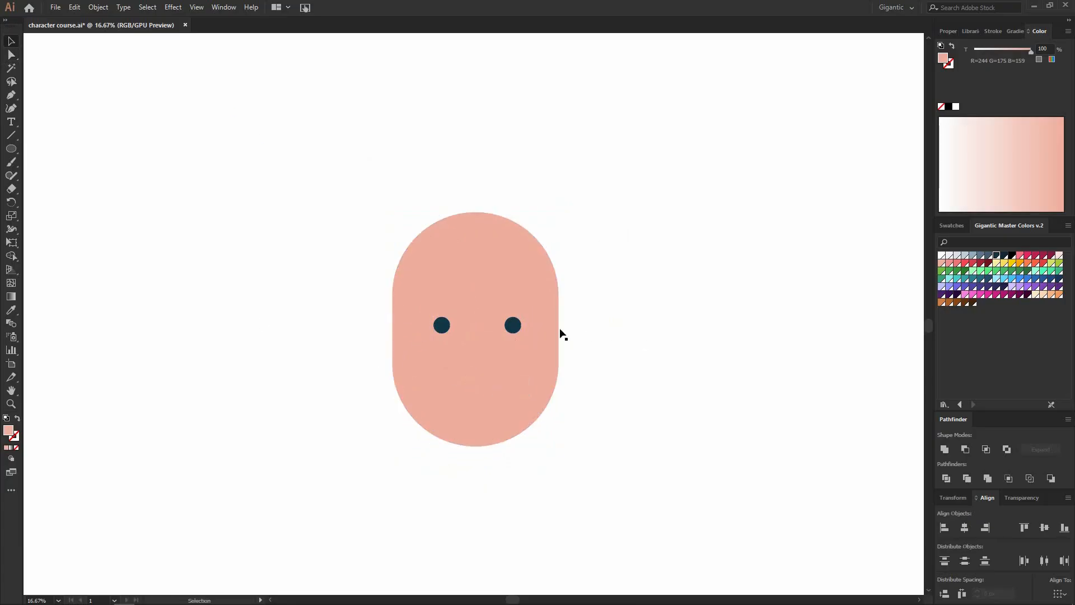
Step: Draw a circle for the ear beside the head and fill it with darker pink (R=246 G=146 B=138)
key("l")
left_click_drag(624, 330, 650, 356)
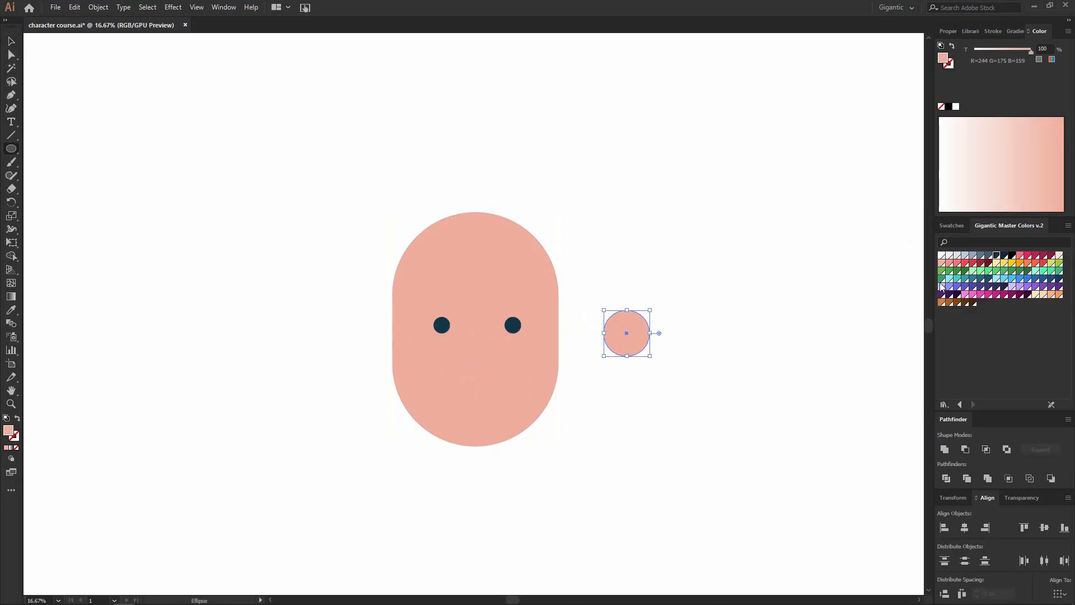
left_click(948, 263)
key("v")
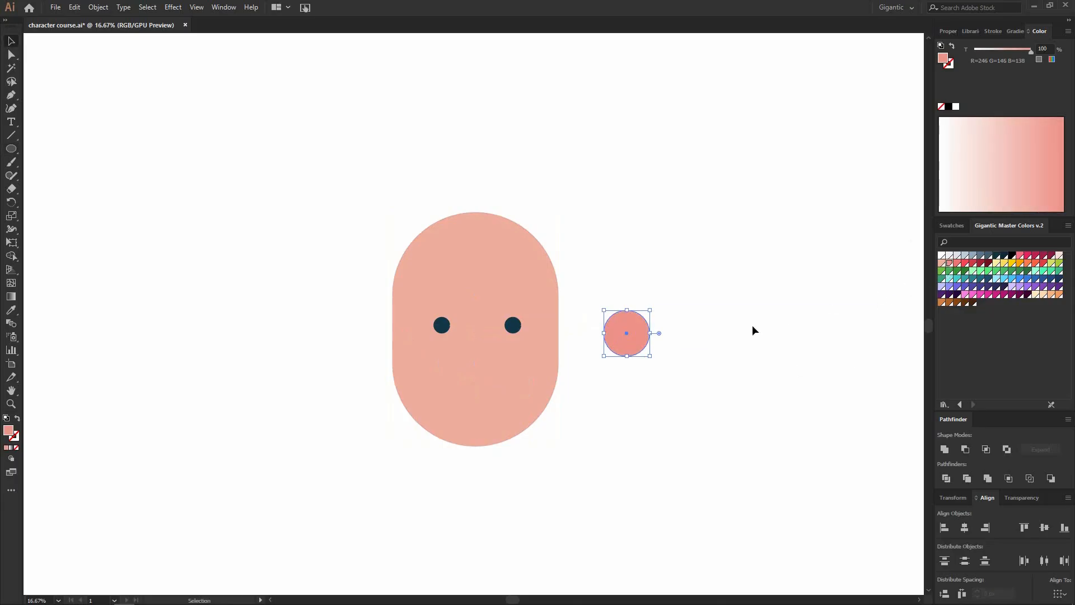
Step: Center the ear circle on the head's right edge, scale it down slightly and send it behind the head
left_click_drag(638, 333, 571, 345)
key("ctrl+shift+bracketleft")
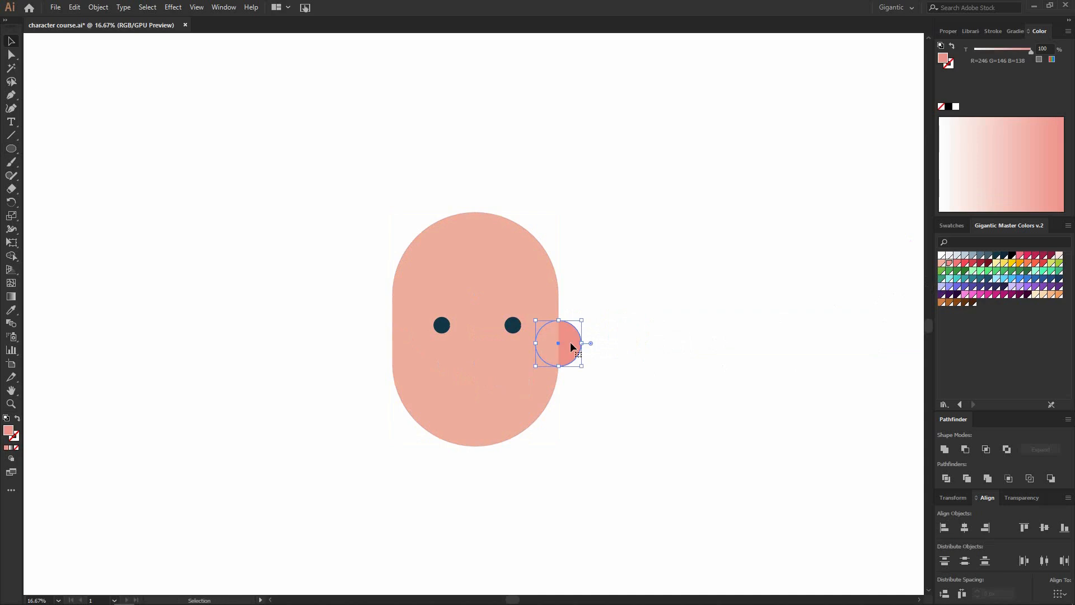
left_click_drag(582, 321, 581, 324)
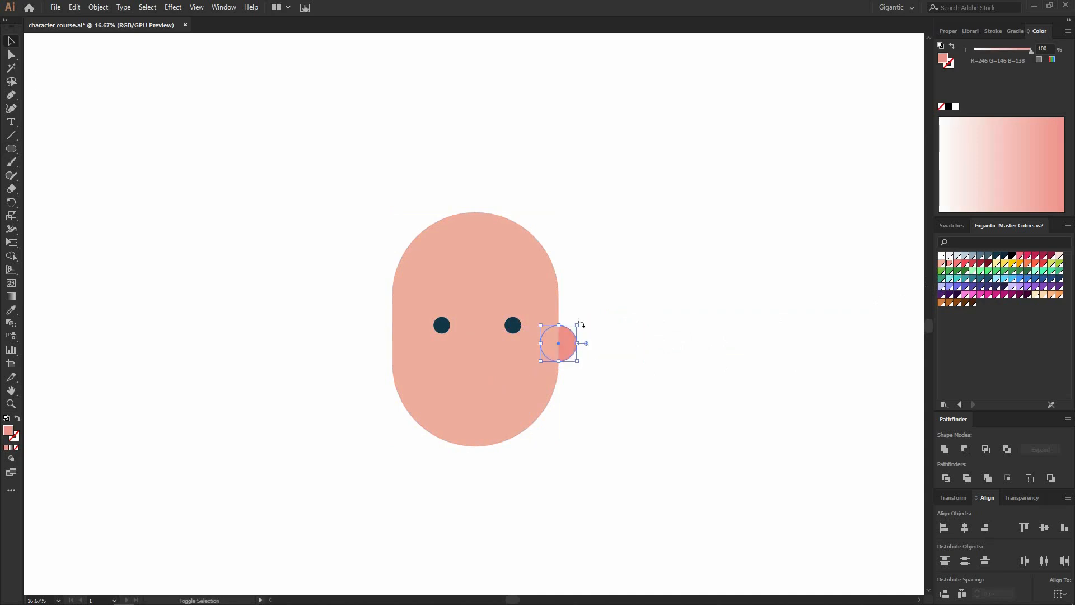
key("ctrl+shift+bracketleft")
key("a")
left_click(599, 341)
Step: Duplicate the ear onto the head's left edge at the same height
key("a")
left_click_drag(578, 350, 410, 352)
left_click(611, 353)
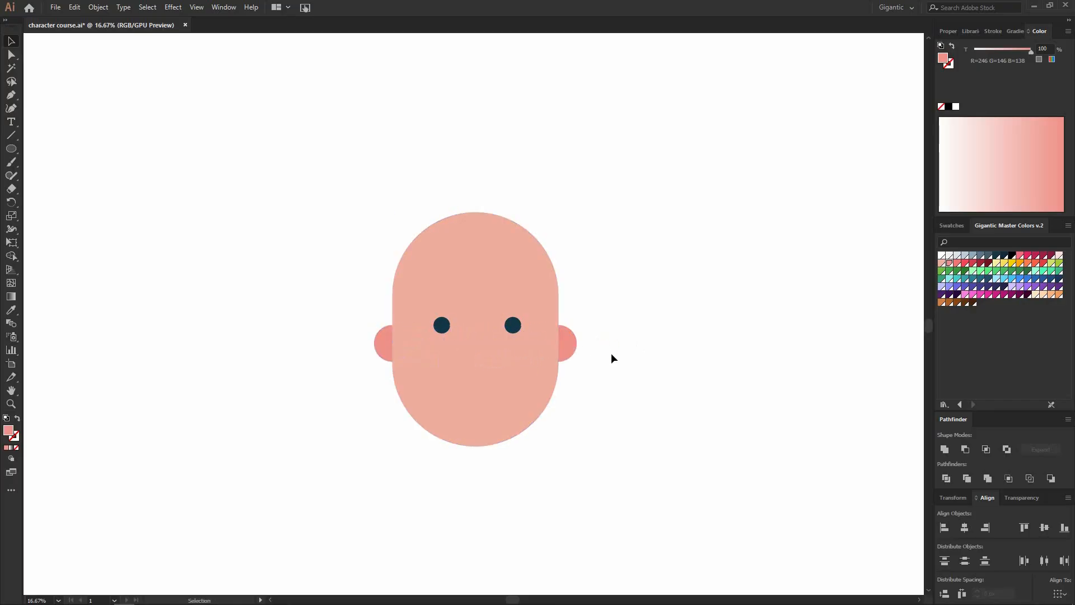
Step: Draw a circle for the mouth below the eyes and fill it with white
scroll(569, 383, "down", 1)
scroll(533, 377, "up", 1)
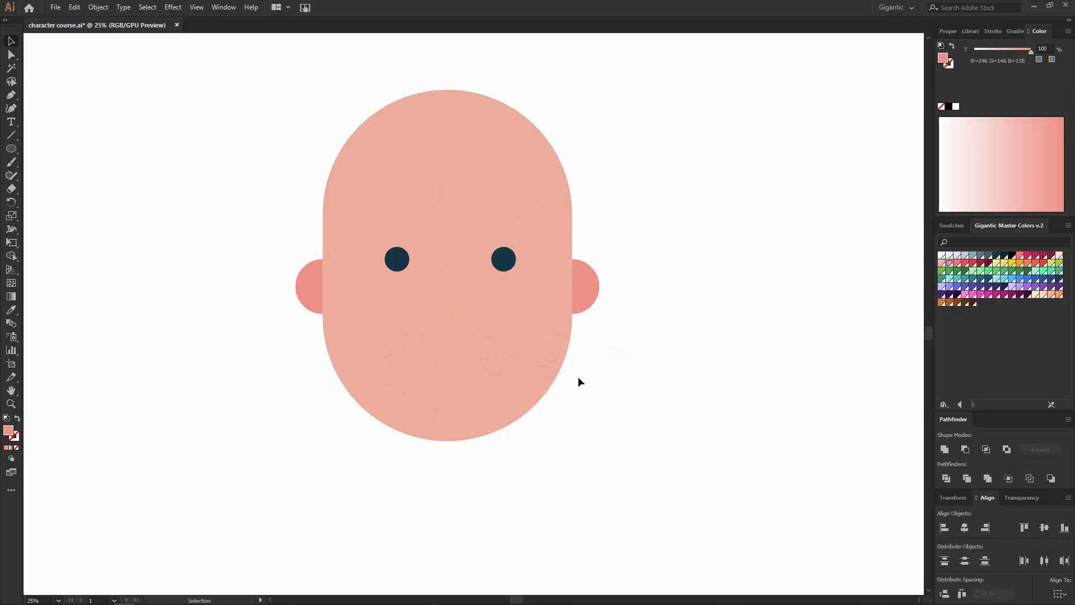
key("l")
left_click_drag(414, 290, 472, 374)
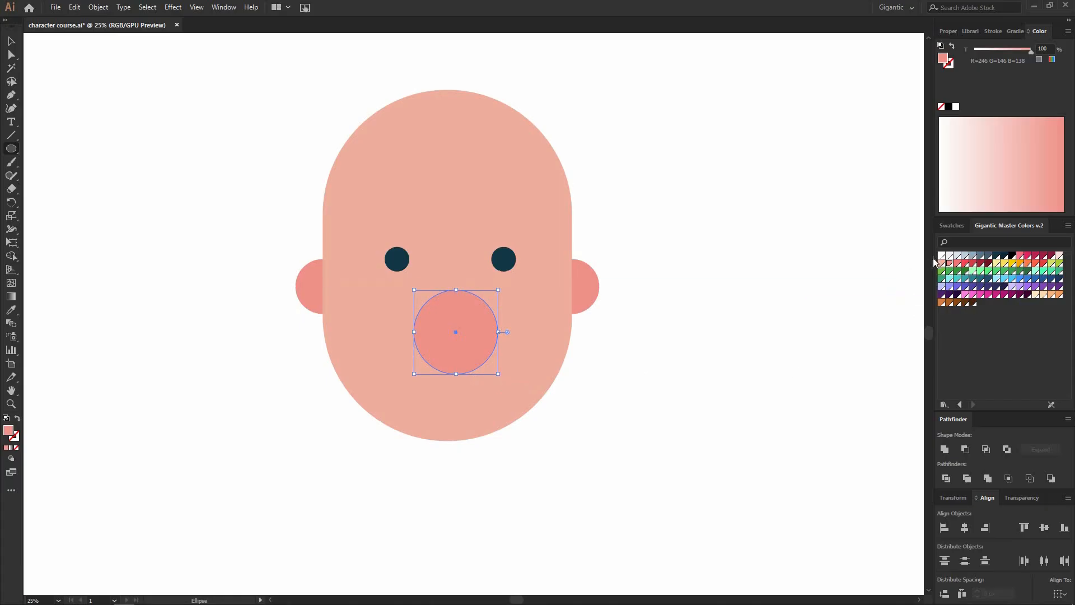
left_click(941, 255)
Step: Cut off the circle's upper half by subtracting a rectangle with Minus Front, and center the half-circle mouth below the eyes
key("m")
left_click_drag(378, 247, 522, 331)
left_click(11, 40)
left_click(466, 362, "shift")
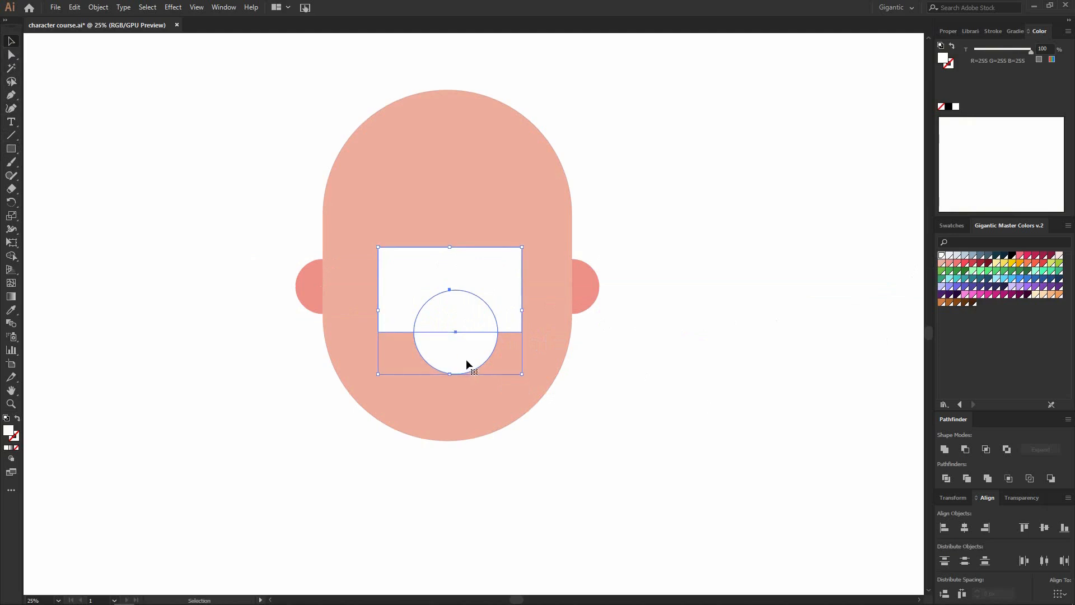
left_click(965, 449)
left_click_drag(460, 361, 454, 325)
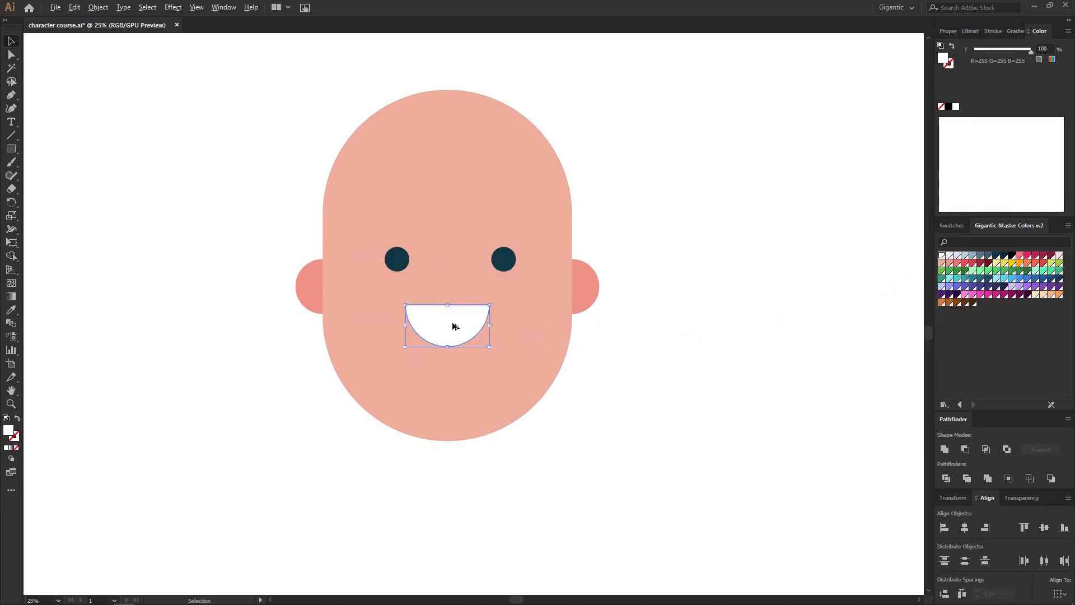
Step: Slightly round the two upper corners of the mouth
scroll(453, 325, "up", 1)
left_click(8, 57)
left_click(389, 298)
scroll(392, 300, "up", 1)
left_click(501, 313)
left_click_drag(494, 319, 462, 341)
left_click(12, 40)
left_click(664, 371)
Step: Draw a cheek circle right of the mouth, sample the skin color, and raise its magenta to 53% in CMYK
key("l")
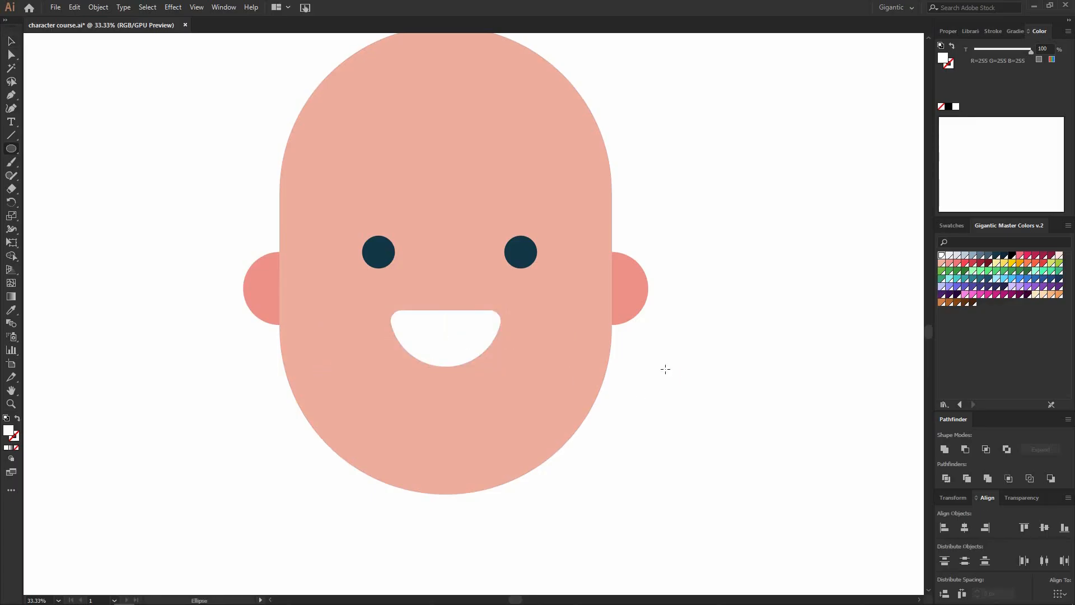
left_click_drag(524, 283, 563, 360)
key("i")
left_click(564, 259)
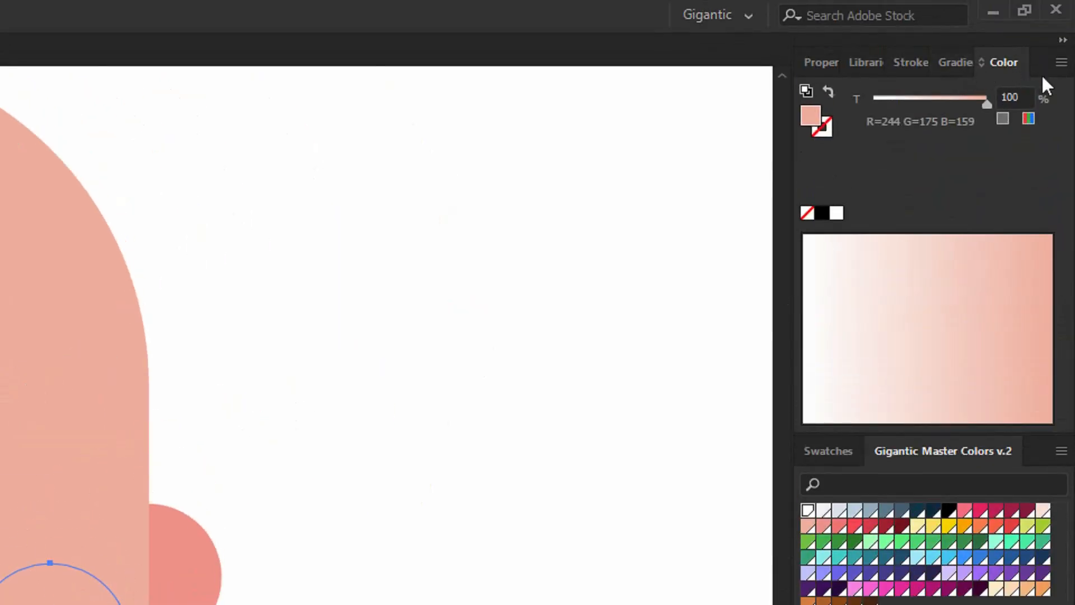
left_click(1061, 62)
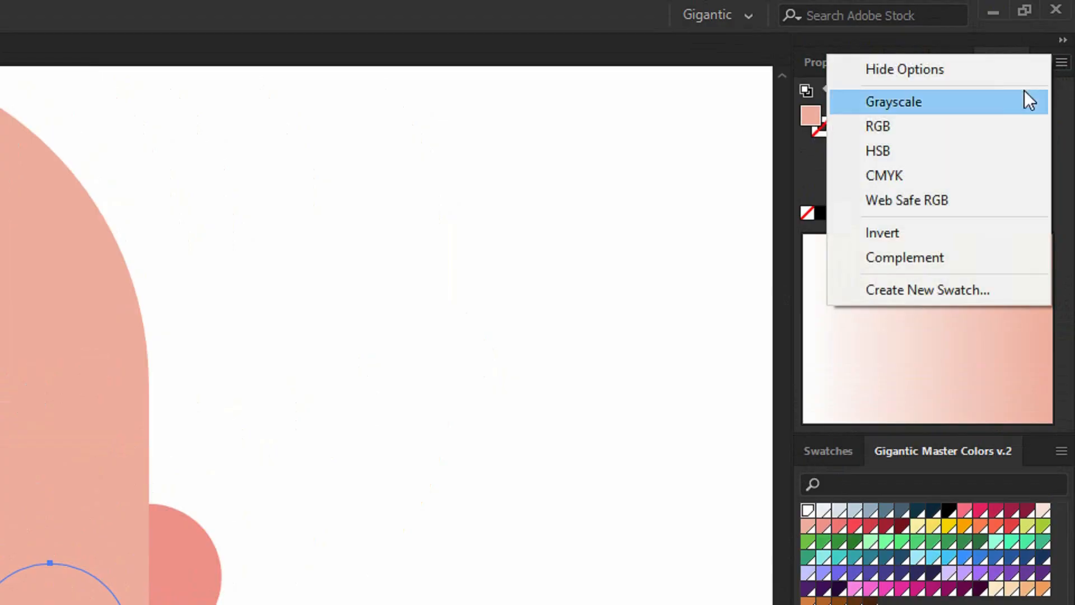
left_click(910, 180)
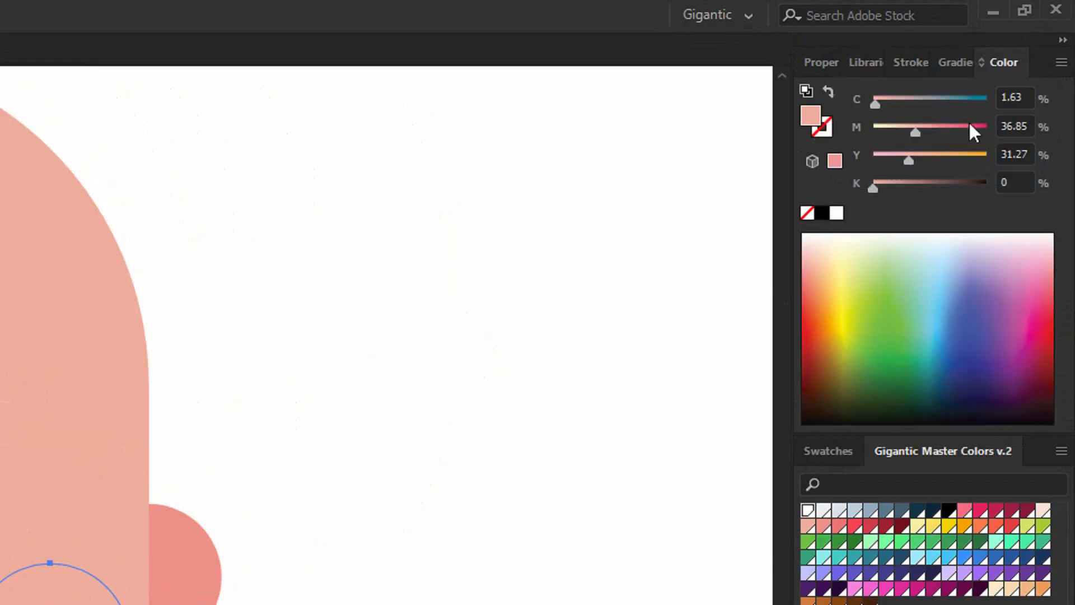
left_click_drag(915, 130, 933, 130)
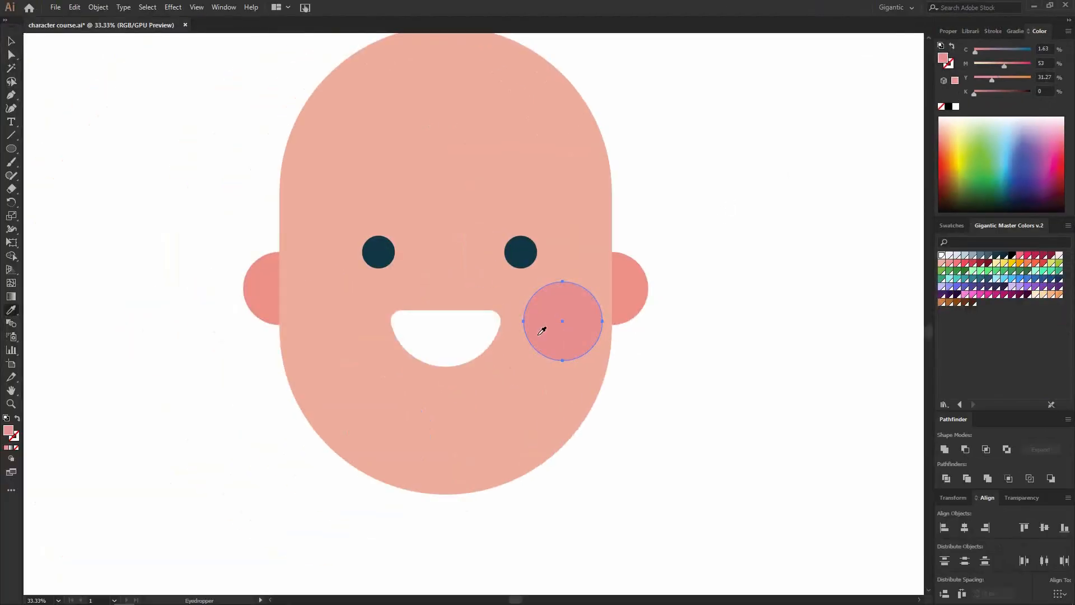
Step: Duplicate the cheek to the other side of the mouth and center both cheeks evenly on the face
key("v")
left_click_drag(577, 322, 358, 335)
left_click(727, 372)
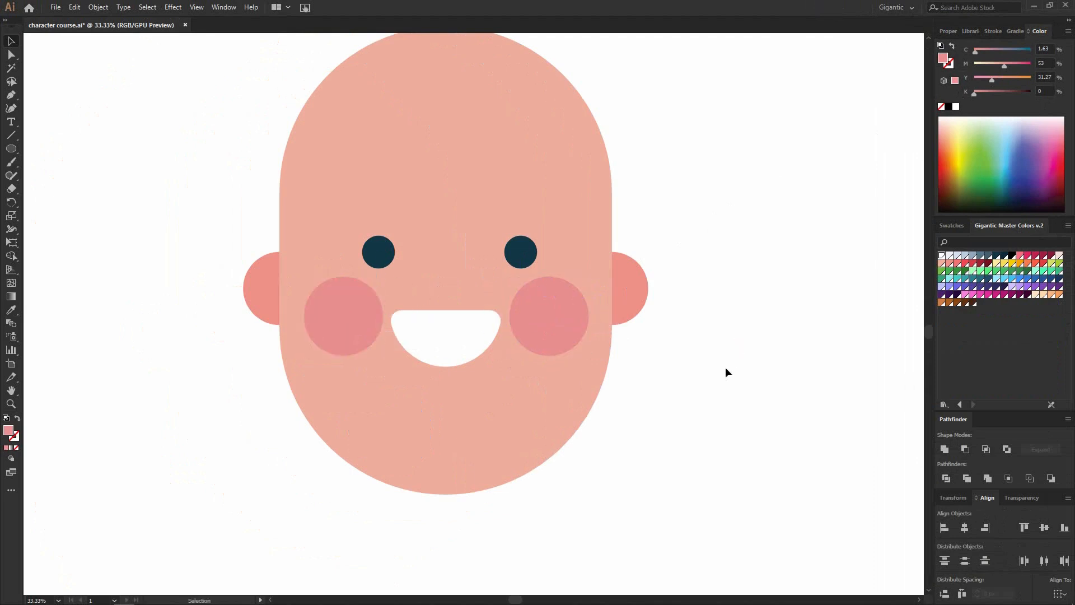
left_click(365, 324)
left_click(551, 321, "shift")
left_click_drag(553, 322, 553, 320)
left_click(793, 350)
Step: Make a raised copy of the head shape and fill the head-shaped piece behind it with darker pink (R=246 G=146 B=138)
left_click(380, 444)
key("a")
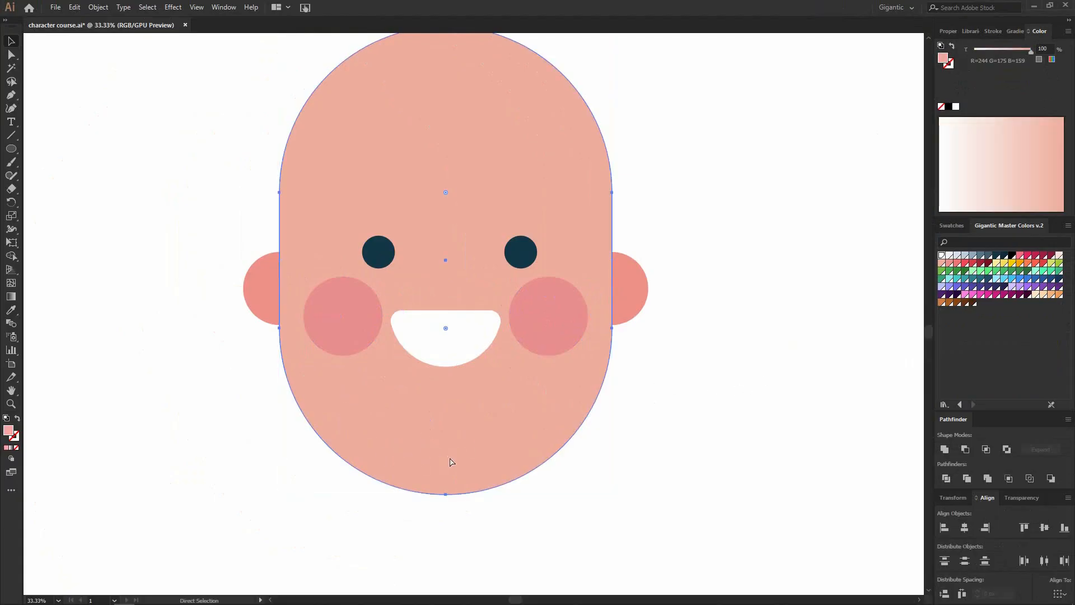
key("v")
mouse_move(469, 462)
left_mouse_down()
mouse_move(469, 391)
mouse_move(468, 463)
left_mouse_up()
key("a")
key("v")
left_click(754, 475)
left_click(575, 435)
left_click(950, 262)
Step: Subtract the raised head copy from the darker pink shape with Minus Front, leaving a crescent shadow along the chin
left_click(593, 418)
left_click(408, 420)
left_click(421, 458, "shift")
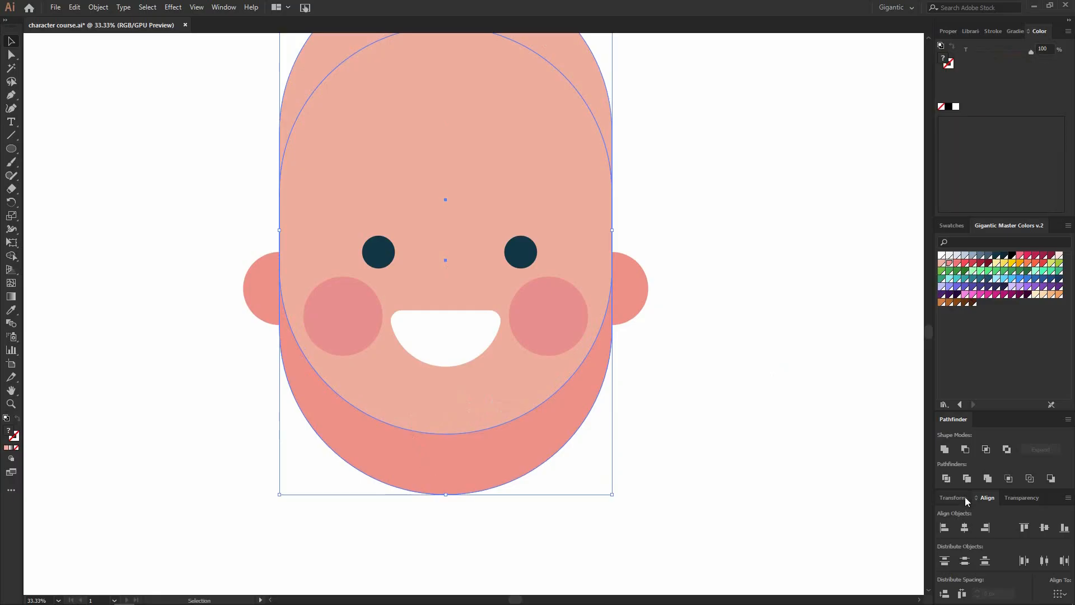
left_click(966, 449)
left_click(758, 450)
Step: Draw a large circle for the hair at the head's upper right and fill it with orange (R=255 G=126 B=80)
scroll(710, 374, "down", 4)
scroll(716, 364, "up", 3)
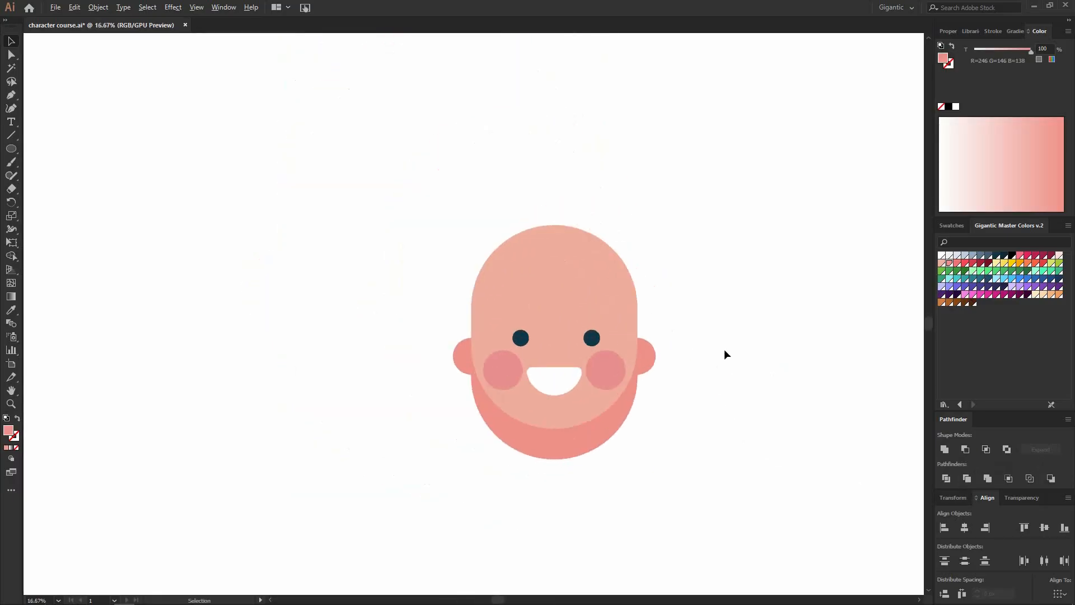
left_click(476, 386)
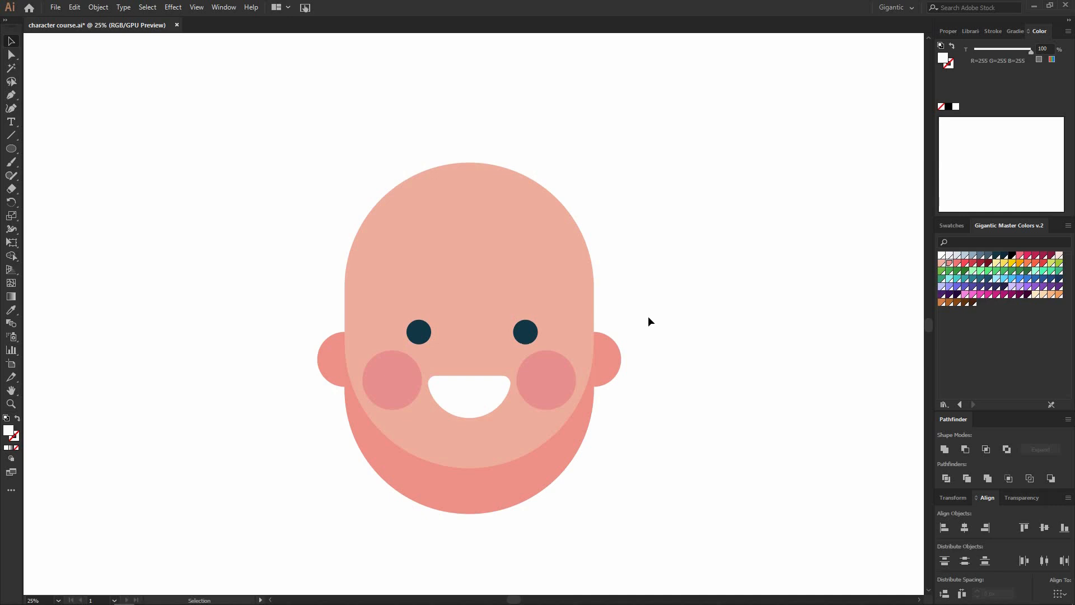
key("l")
left_click_drag(580, 80, 752, 305)
left_click(1030, 263)
Step: Move the orange circle over the upper right of the head and enlarge it
key("v")
left_click_drag(735, 189, 634, 197)
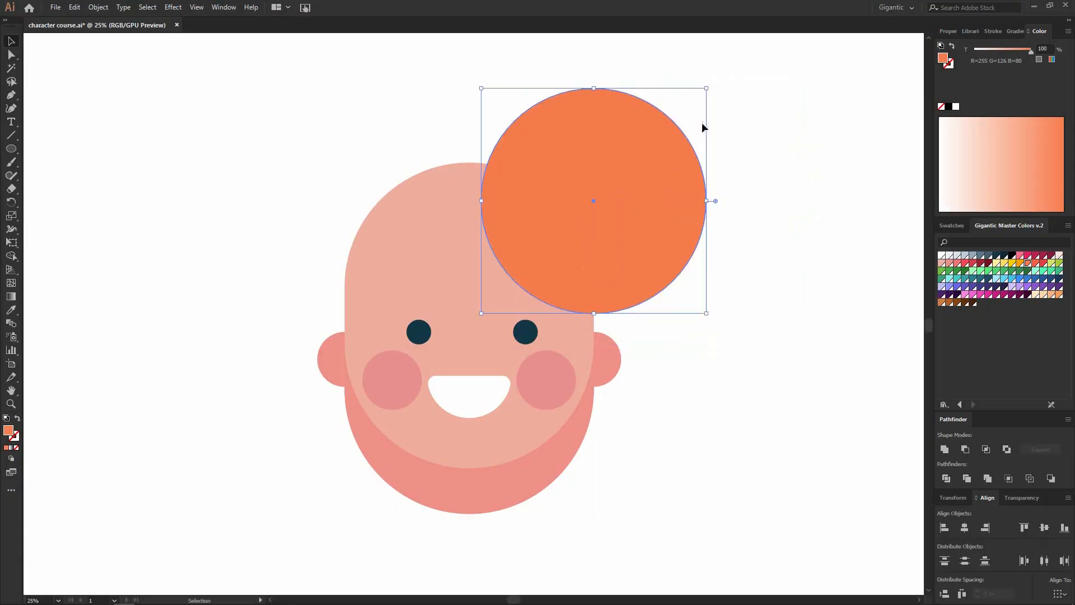
left_click_drag(706, 87, 749, 47)
left_click_drag(667, 187, 653, 190)
Step: Duplicate the orange circle to the left with a slight overlap, unite both circles and center the shape over the head
key("a")
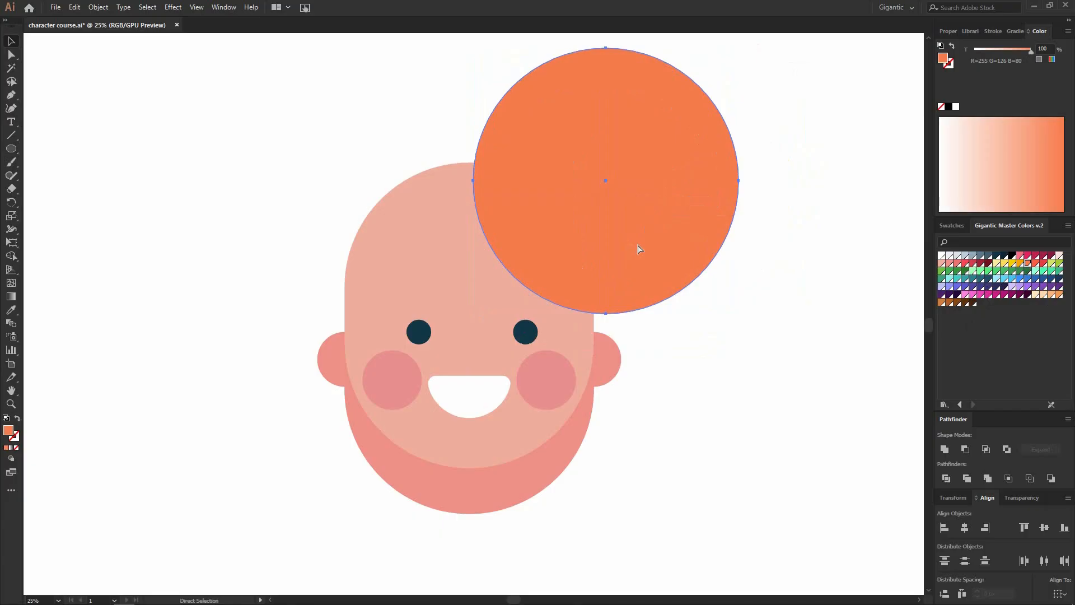
key("v")
left_click_drag(664, 231, 408, 251)
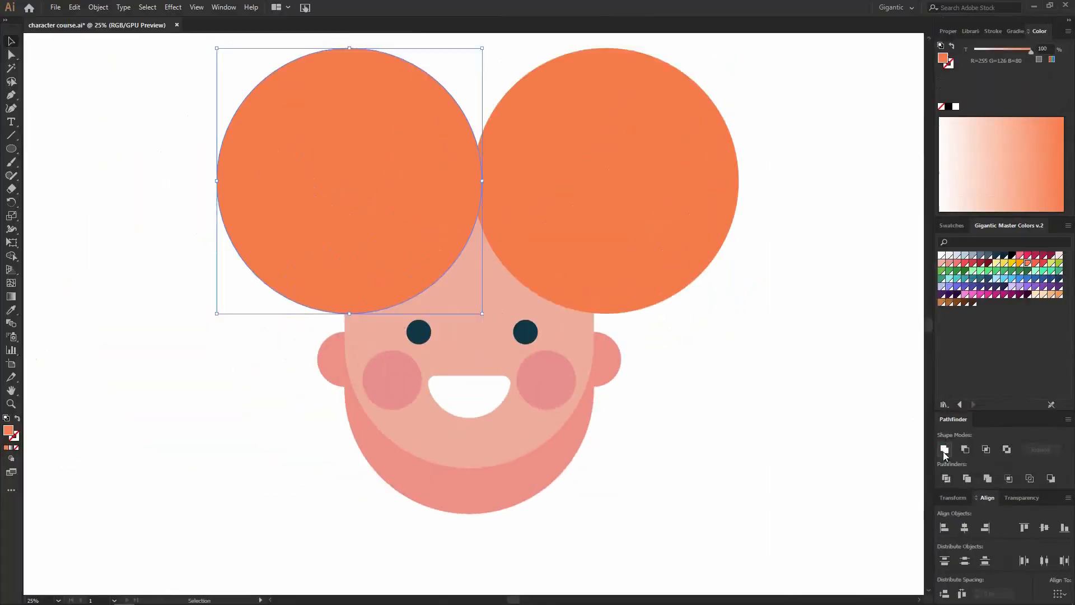
left_click(581, 216, "shift")
left_click(823, 318)
left_click_drag(612, 203, 608, 203)
left_click(707, 302)
Step: Trim the orange hair shape to the head outline using the Divide pathfinder, removing the pieces outside the head
left_click(488, 308)
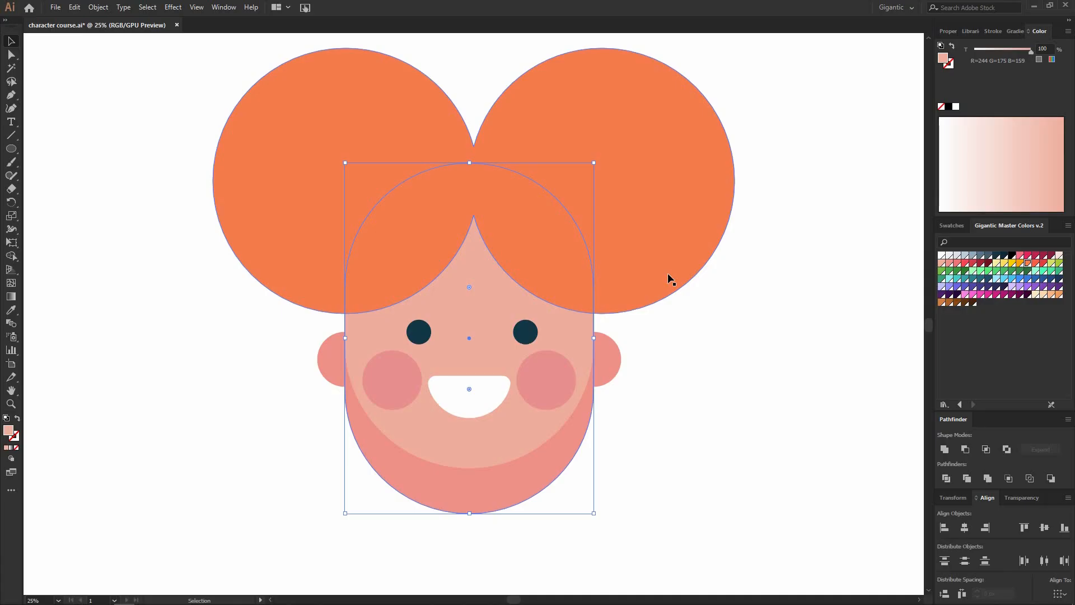
left_click(649, 211, "shift")
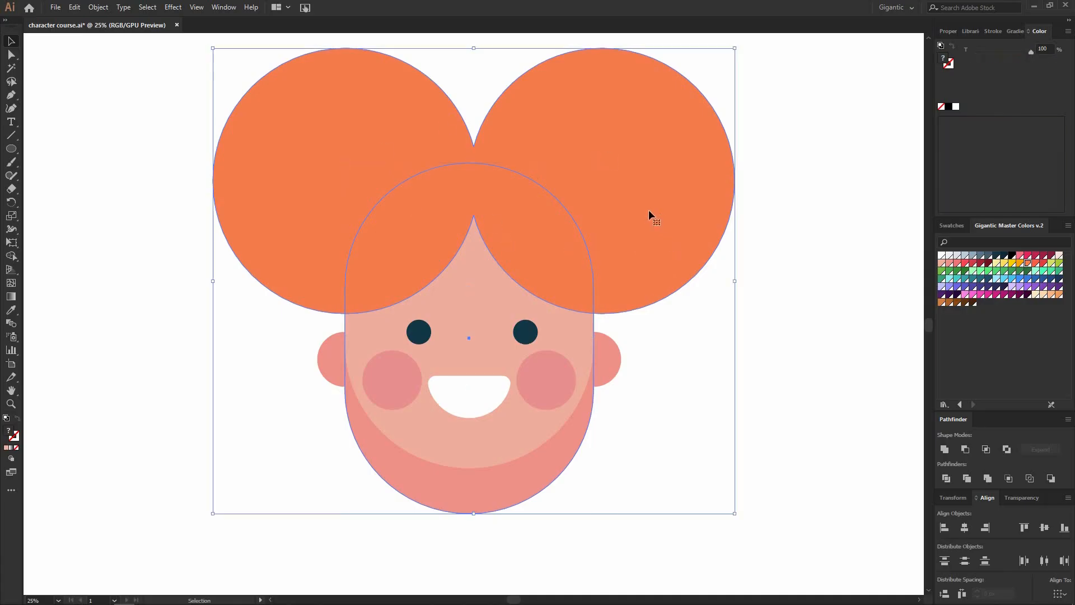
left_click(942, 480)
right_click(728, 230)
left_click(765, 327)
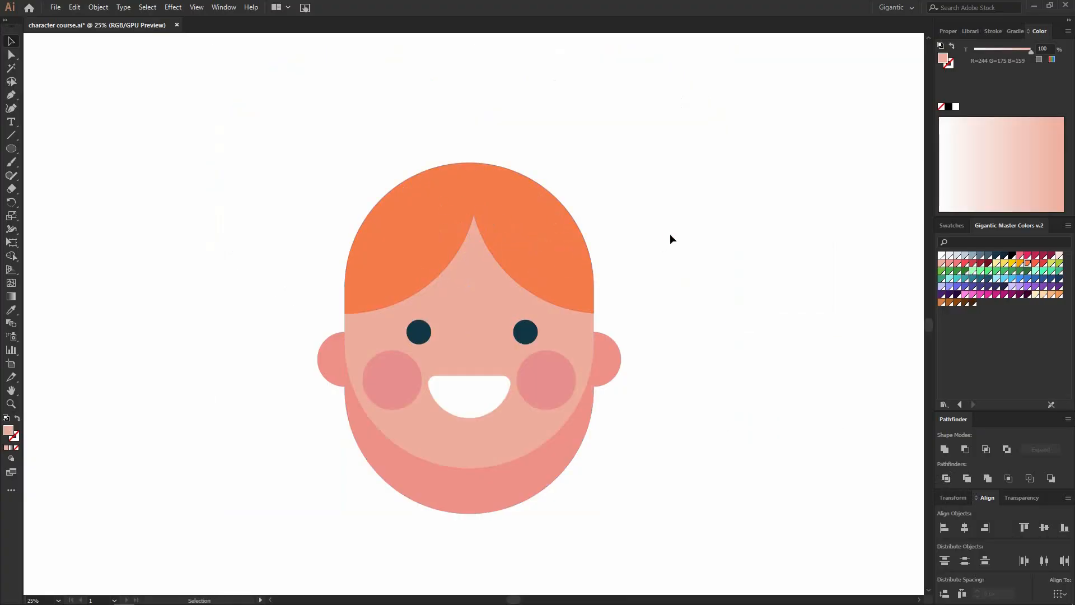
Step: Draw a tall rectangle covering the head and extending below the chin, and fill it with orange (R=255 G=126 B=80)
scroll(669, 233, "down", 1)
key("m")
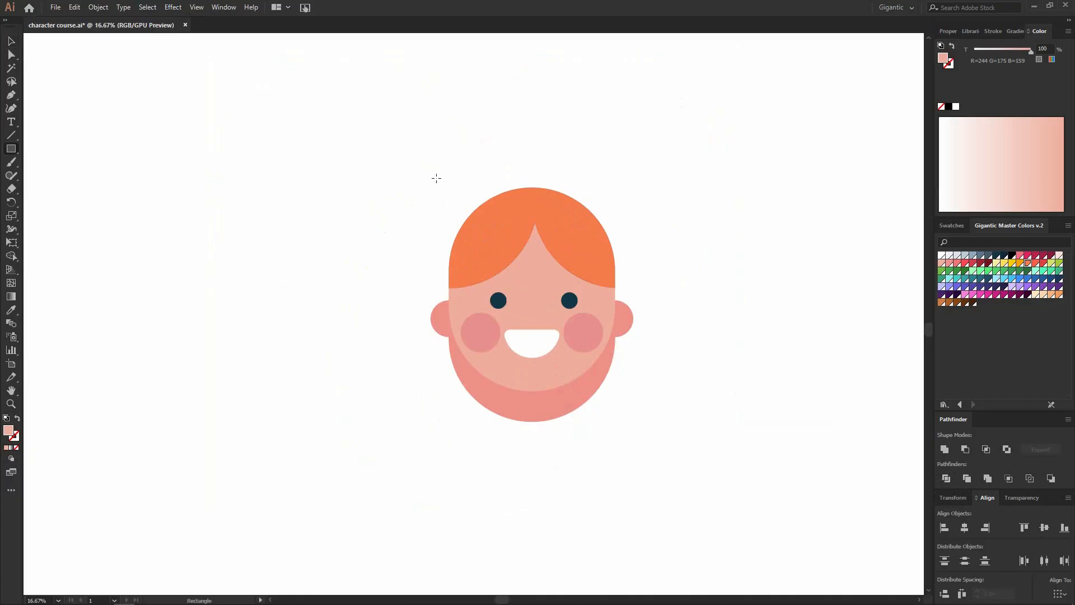
left_click_drag(411, 176, 642, 528)
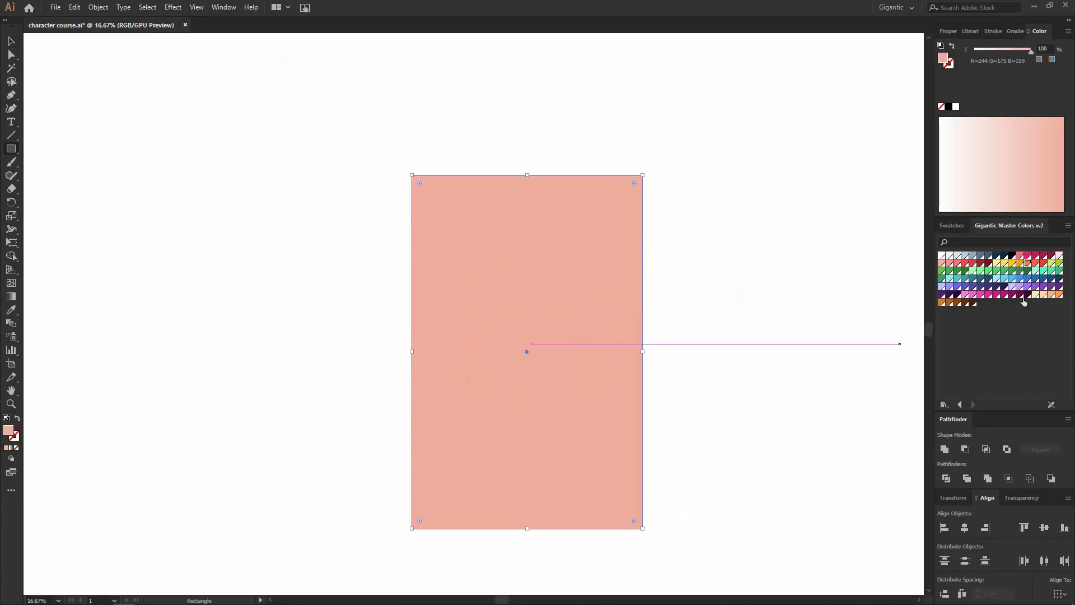
left_click(1028, 263)
Step: Fully round the orange rectangle's corners and send it behind the head as the back hair
left_click(11, 41)
left_click_drag(419, 183, 631, 352)
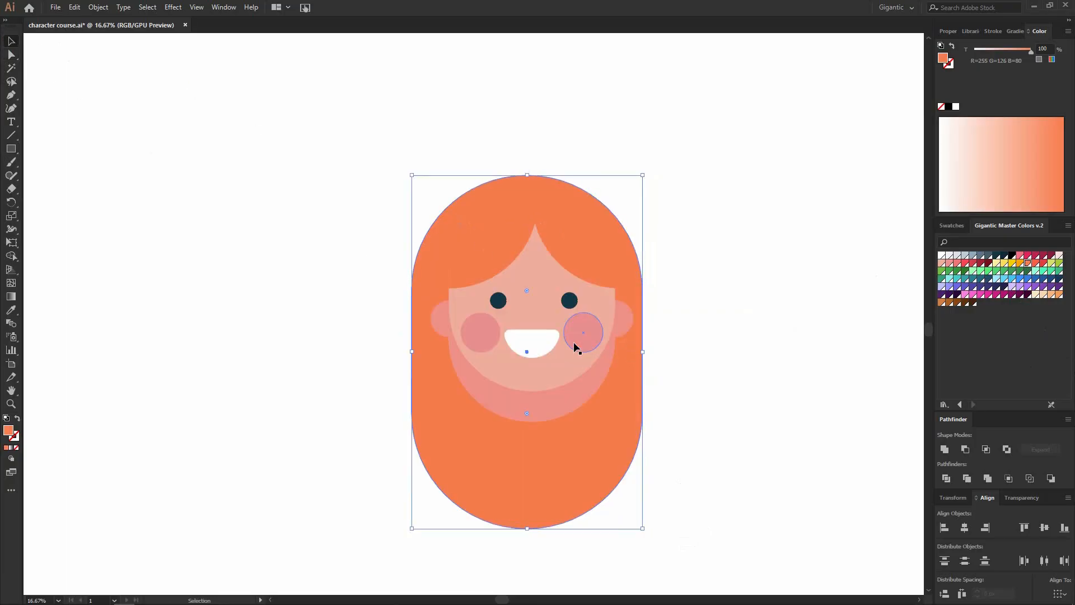
left_click(737, 296)
Step: Move the back hair up so it is centered around the head, and keep it selected
left_click_drag(603, 430, 608, 410)
left_click(754, 408)
left_click(614, 448)
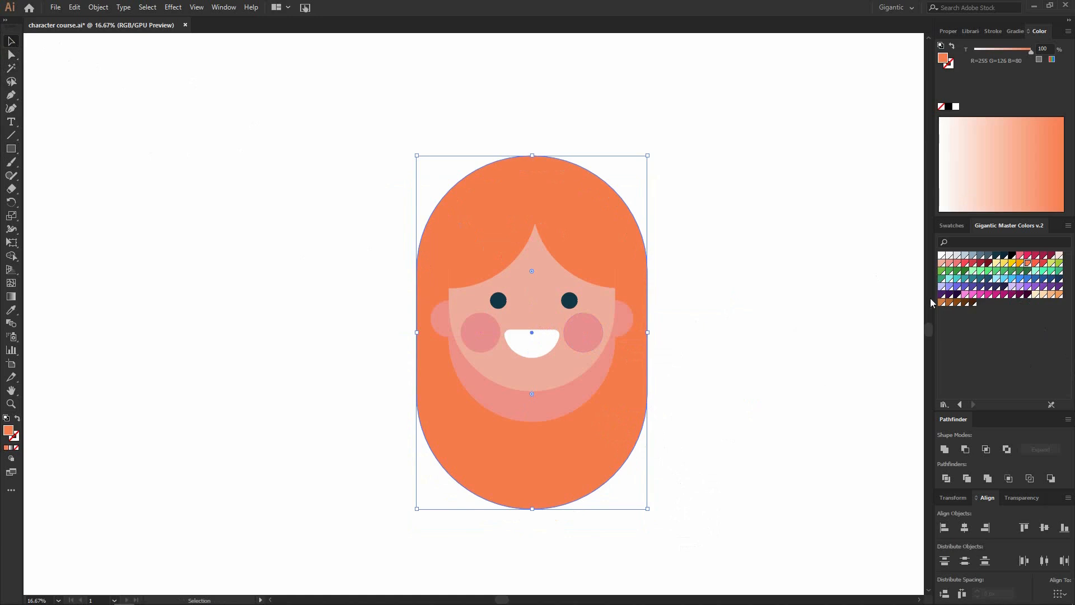
Step: Fill the back hair with slate blue (R=65 G=94 B=111)
left_click(685, 384)
left_click(637, 413)
left_click(996, 256)
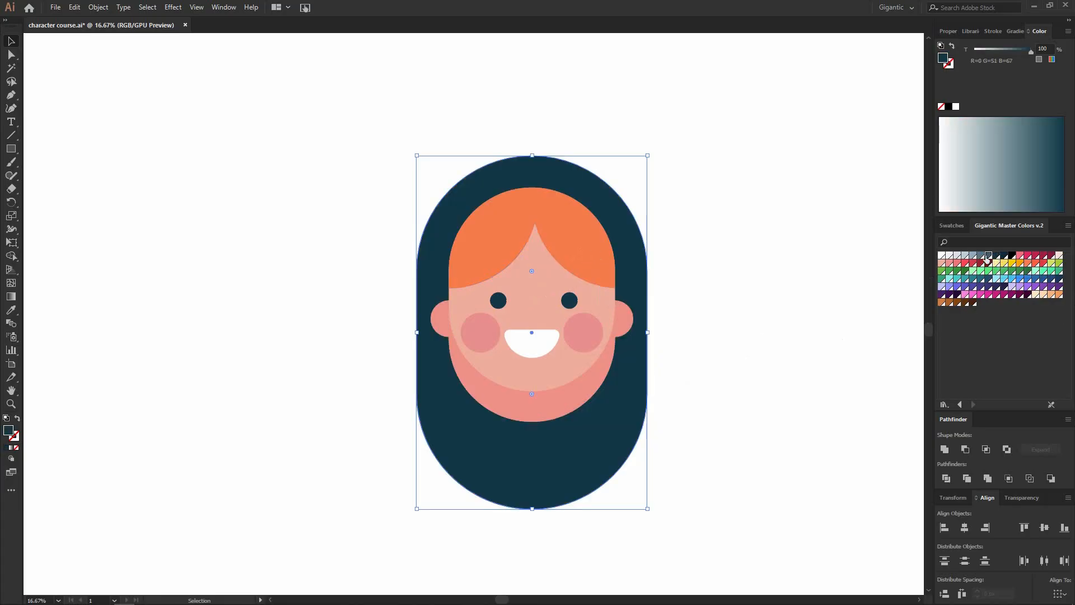
left_click(987, 256)
left_click(653, 273)
Step: Fill the front hair with the same slate blue and enlarge it from its center to about 664 × 523 px
left_click(584, 268)
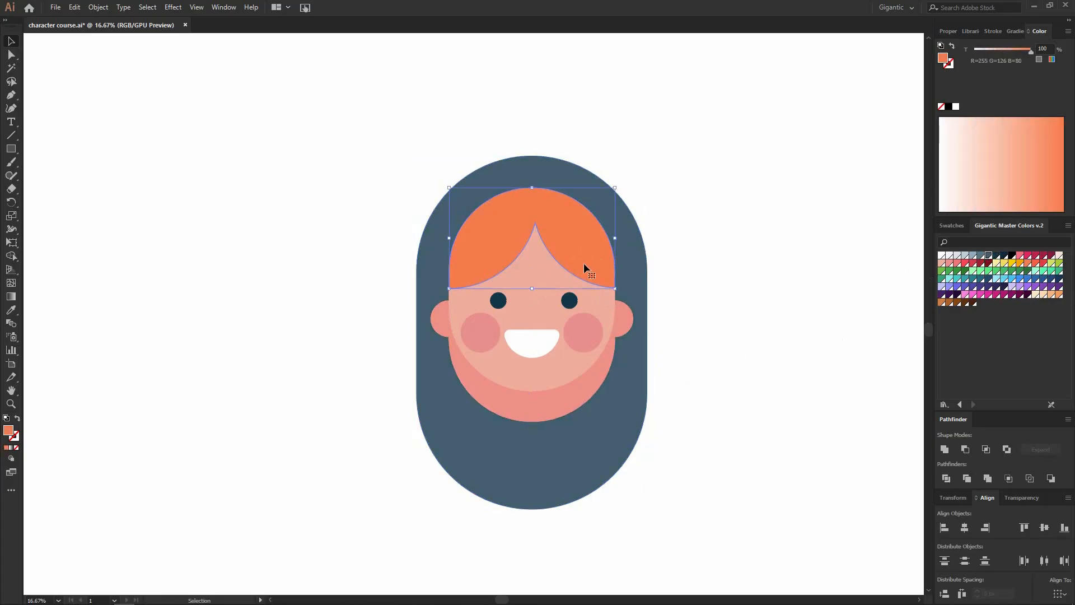
left_click(989, 257)
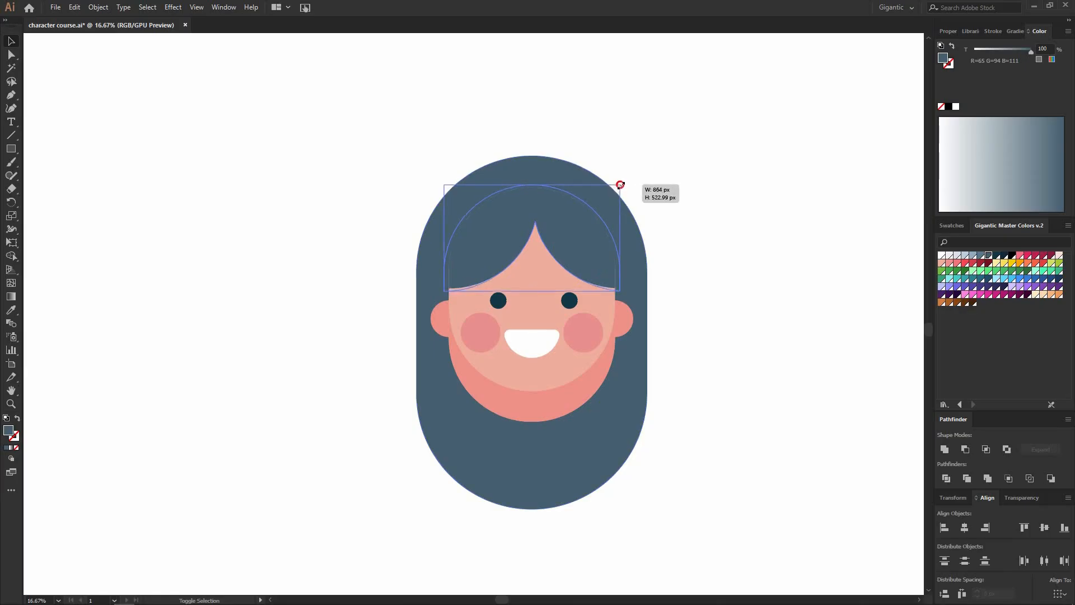
left_click(742, 207)
Step: Shrink the mouth slightly, keeping it centered between the cheeks
scroll(742, 206, "down", 1)
scroll(742, 206, "up", 3)
left_click(494, 402)
left_click(458, 401, "shift")
left_click(484, 348, "shift")
left_click_drag(532, 332, 583, 342)
left_click(670, 323)
left_click(560, 373)
left_click(689, 345)
key("ctrl+y")
key("ctrl+y")
key("ctrl+z")
scroll(693, 340, "down", 4)
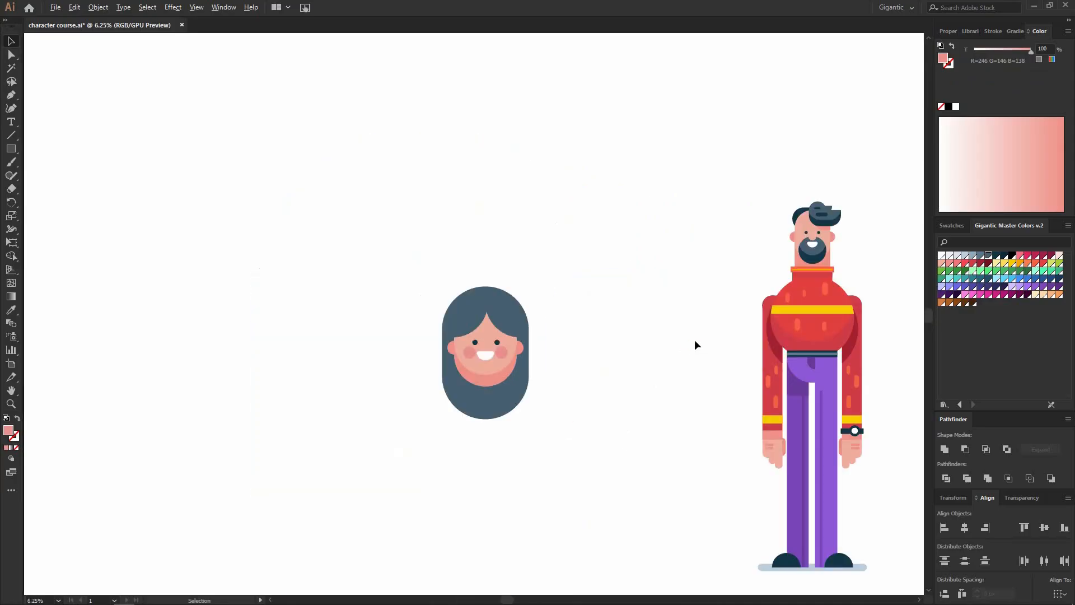
Step: Fine-tune the size and spacing of the eyes and cheeks on the face
scroll(587, 344, "up", 2)
double_click(414, 363)
left_click(420, 360)
left_click_drag(427, 347, 434, 344)
double_click(576, 312)
scroll(576, 311, "down", 1)
scroll(494, 384, "up", 3)
left_click(404, 223)
double_click(404, 223)
left_click(404, 223)
left_click_drag(406, 219, 416, 217)
key("shift+Up")
key("shift+Up")
key("shift+Up")
key("shift+Up")
key("shift+Up")
key("shift+Up")
key("shift+Up")
left_click(619, 241)
left_click(620, 241)
left_click(335, 241)
Step: Draw a rectangular neck over the chin and fill it with the face's skin color
key("m")
key("ctrl+shift+a")
left_click_drag(288, 354, 375, 480)
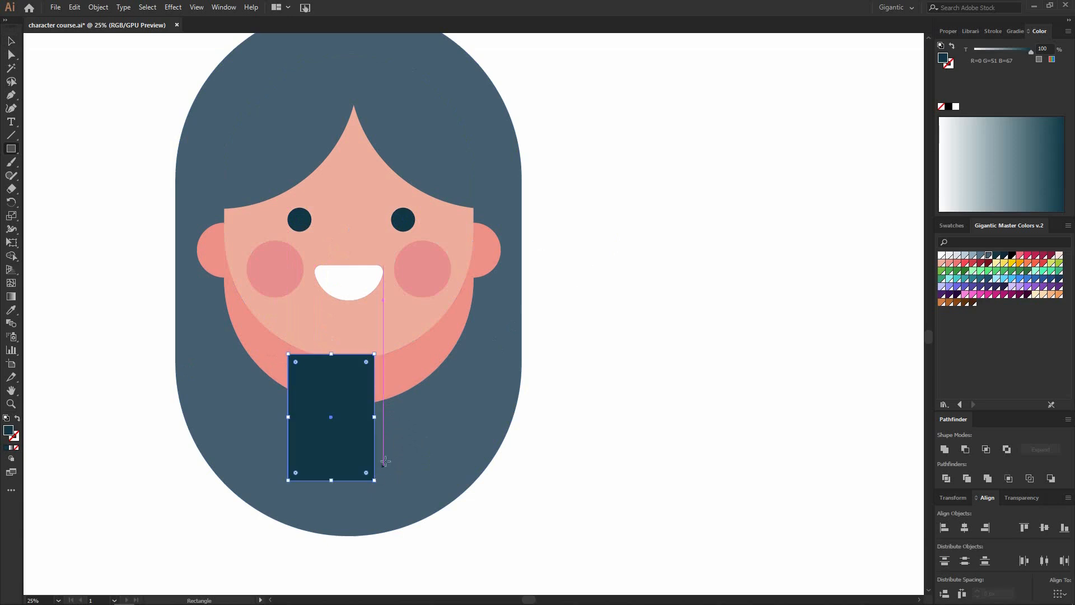
key("i")
left_click(363, 330)
Step: Center and slightly enlarge the neck under the head, placing it behind the head but in front of the back hair
left_click(12, 42)
left_click_drag(346, 432, 358, 431)
left_click_drag(386, 353, 392, 345)
left_click(421, 429)
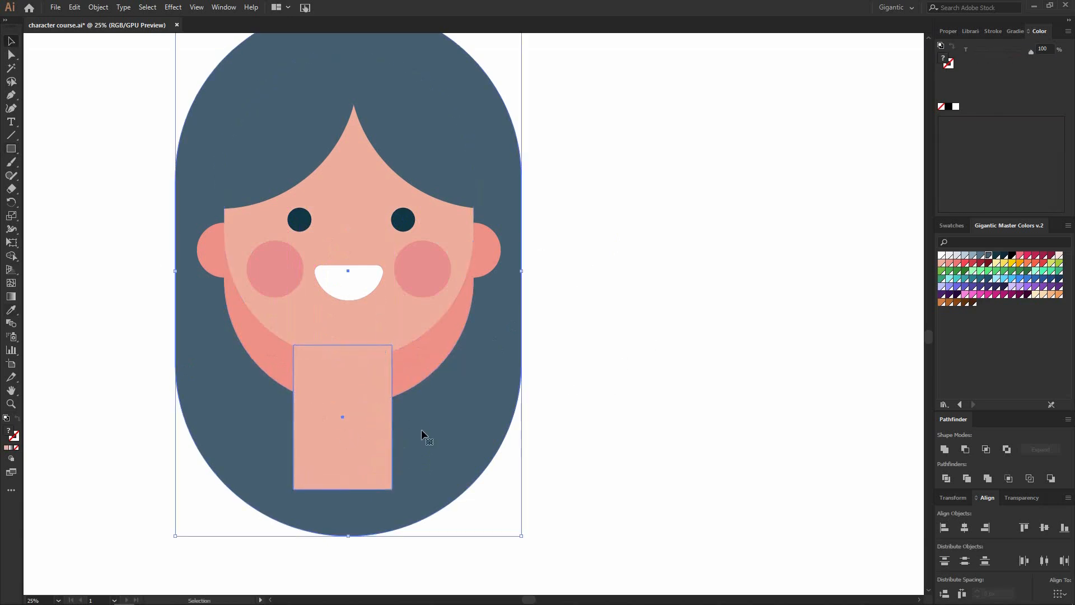
key("ctrl+[")
left_click(654, 357)
mouse_move(380, 447)
left_mouse_down()
mouse_move(384, 437)
mouse_move(384, 456)
left_mouse_up()
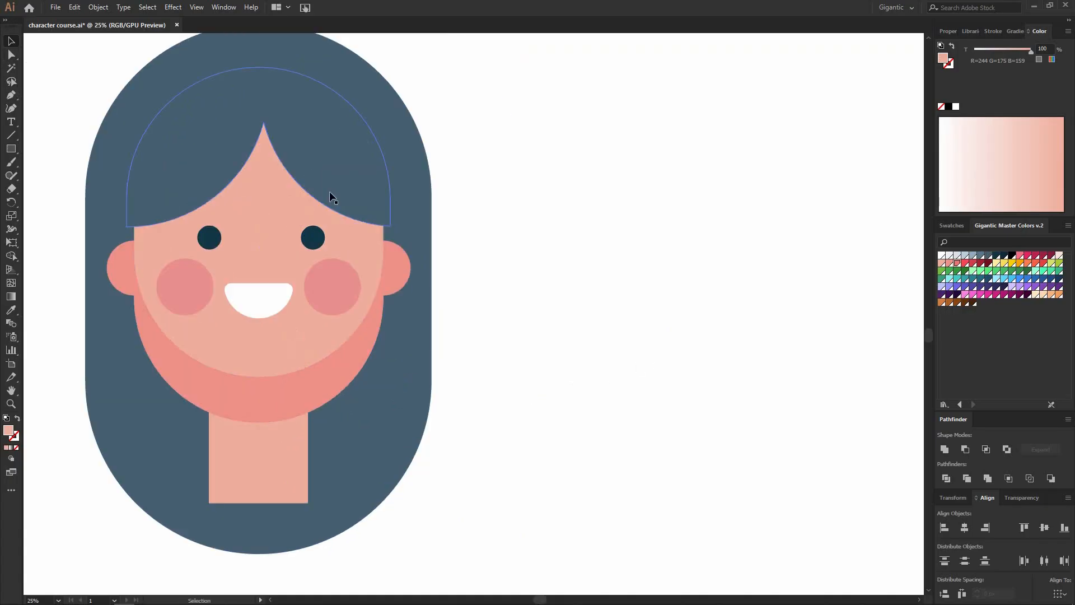
Step: Duplicate the head shape slightly lower as a hair shadow and fill it with dark navy (R=0 G=51 B=67)
left_click(291, 222)
key("a")
key("v")
left_click_drag(307, 220, 294, 253)
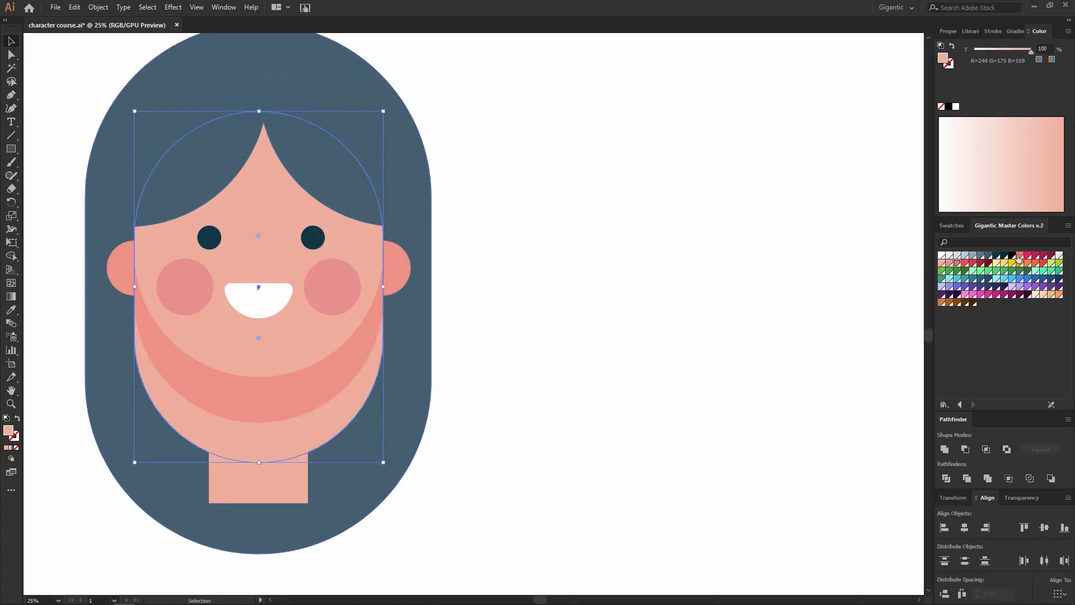
left_click(998, 256)
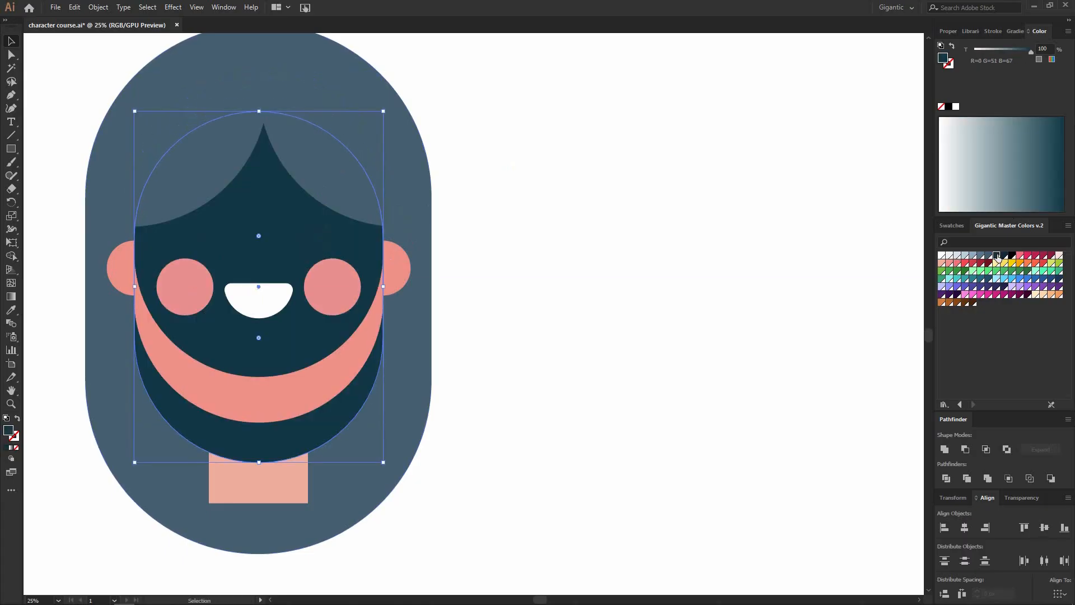
Step: Send the navy head copy and the back hair behind the head and neck
left_click(412, 387, "shift")
key("ctrl+shift+bracketleft")
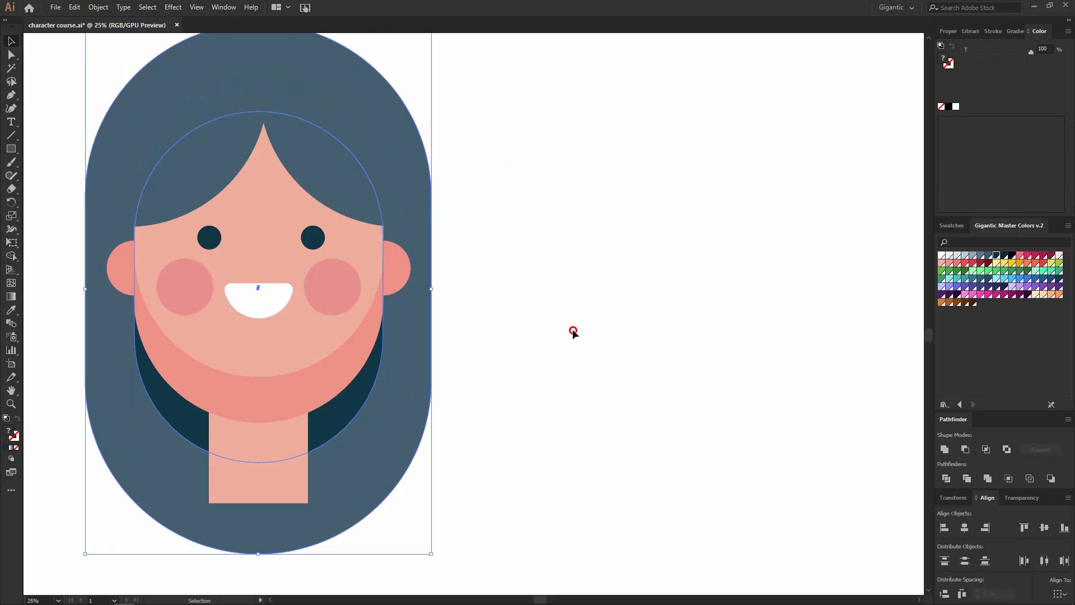
left_click(572, 328)
Step: Duplicate the front hair slightly lower as a forehead shadow and fill it with salmon pink (R=246 G=146 B=138)
left_click(330, 181)
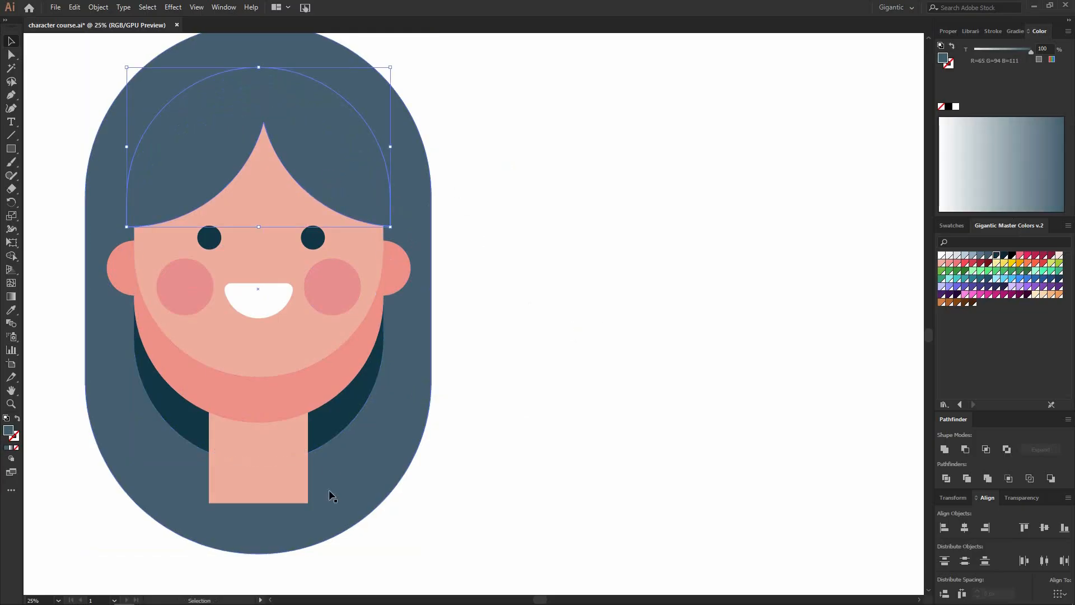
key("a")
key("v")
left_click_drag(299, 144, 299, 173)
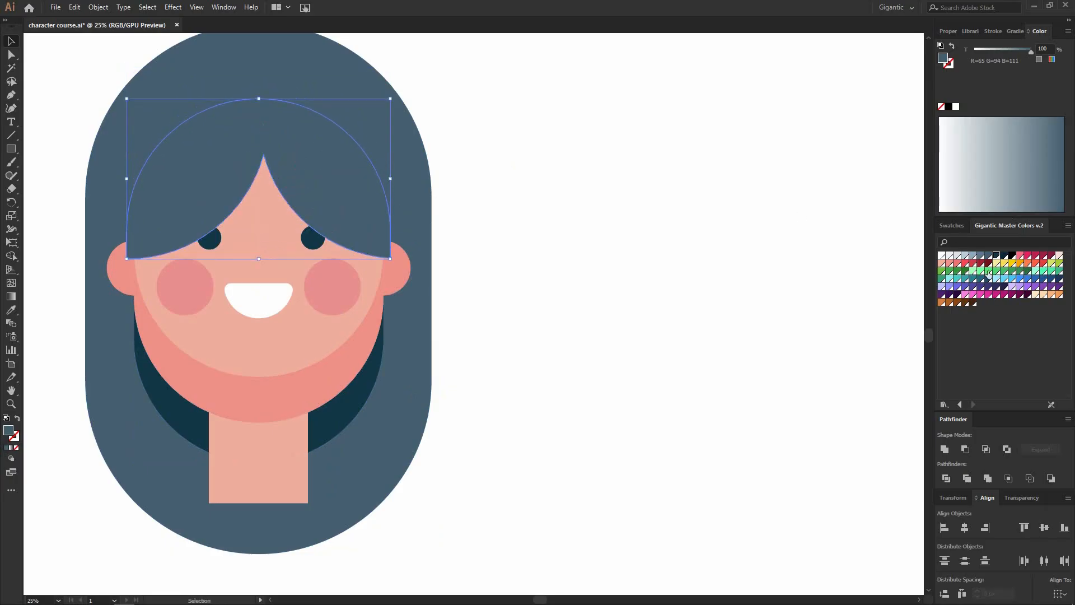
left_click(952, 263)
left_click(601, 257)
Step: Cut the pink hair copy and paste it in front of the head shape in isolation mode
left_click(308, 199)
key("a")
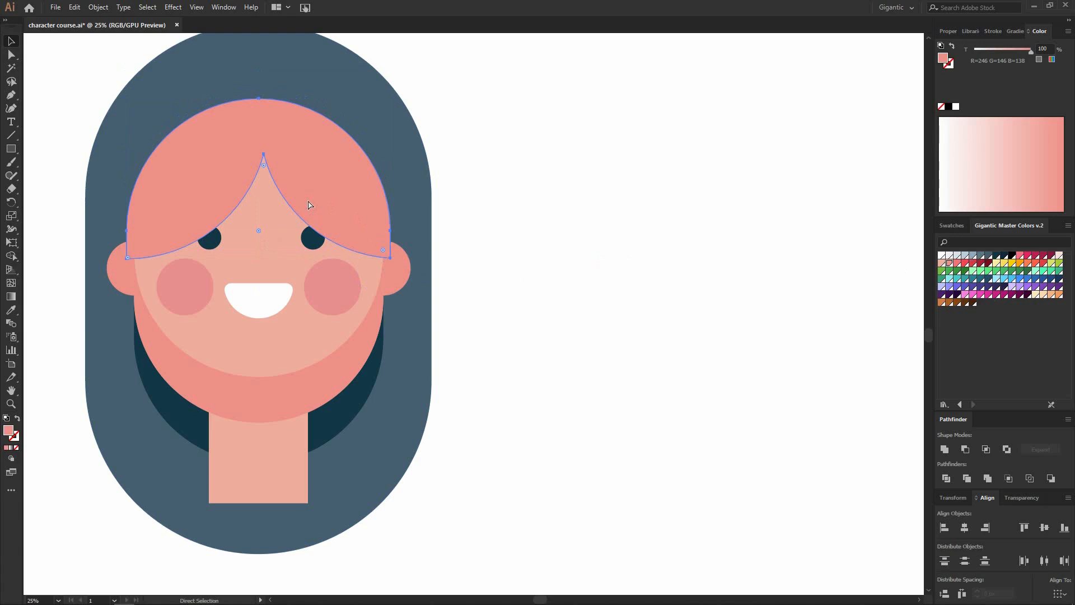
key("ctrl+z")
key("v")
double_click(275, 200)
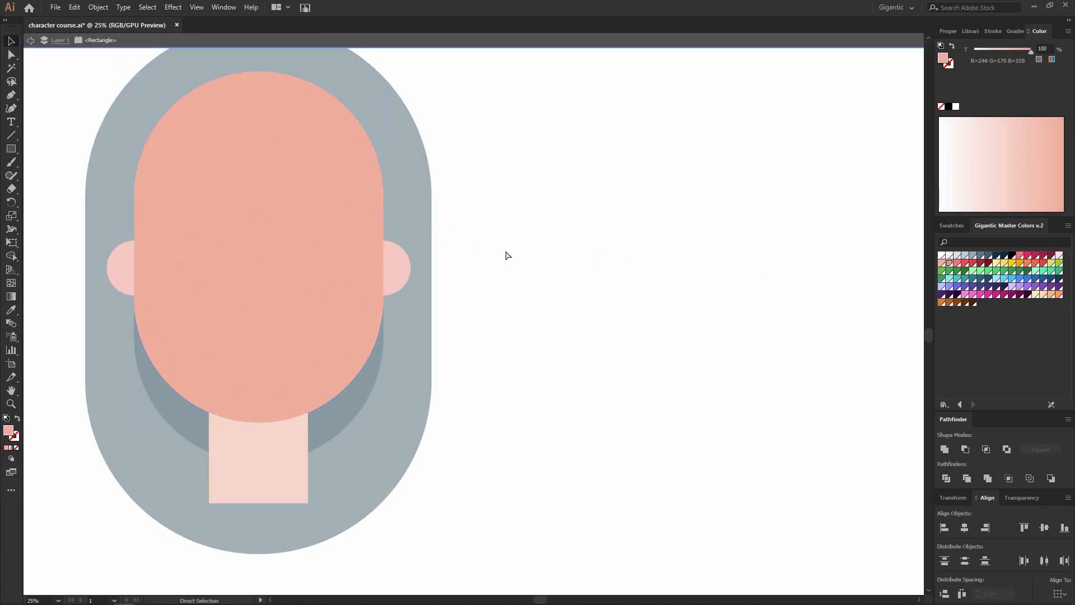
key("ctrl+f")
Step: Trim the pink hair shadow to the head outline using the Divide pathfinder, removing the excess pieces, and leave isolation mode
left_click(335, 342)
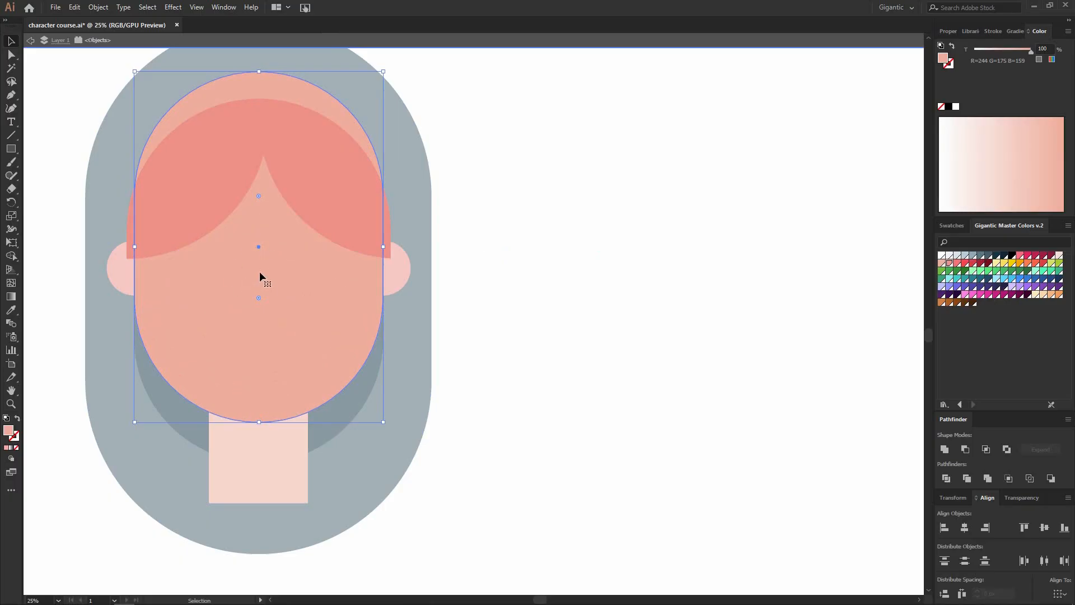
key("a")
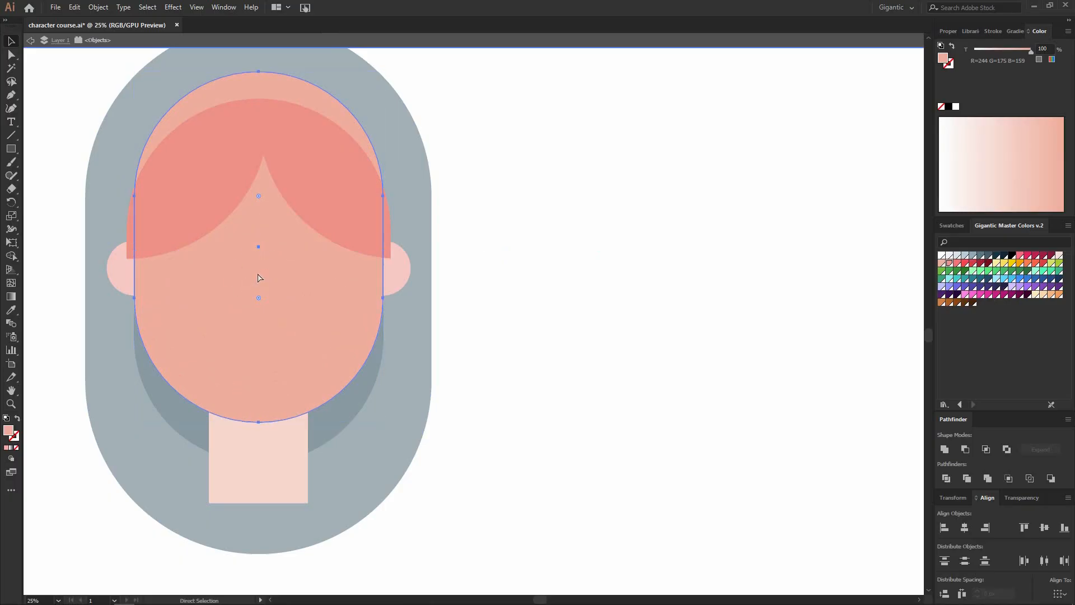
key("v")
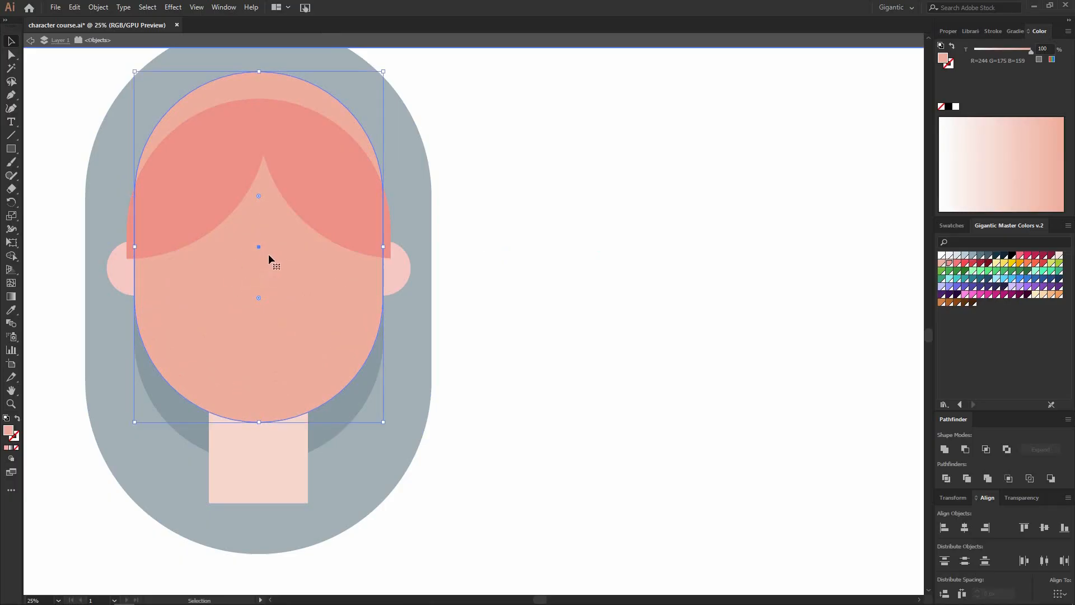
left_click(340, 211, "shift")
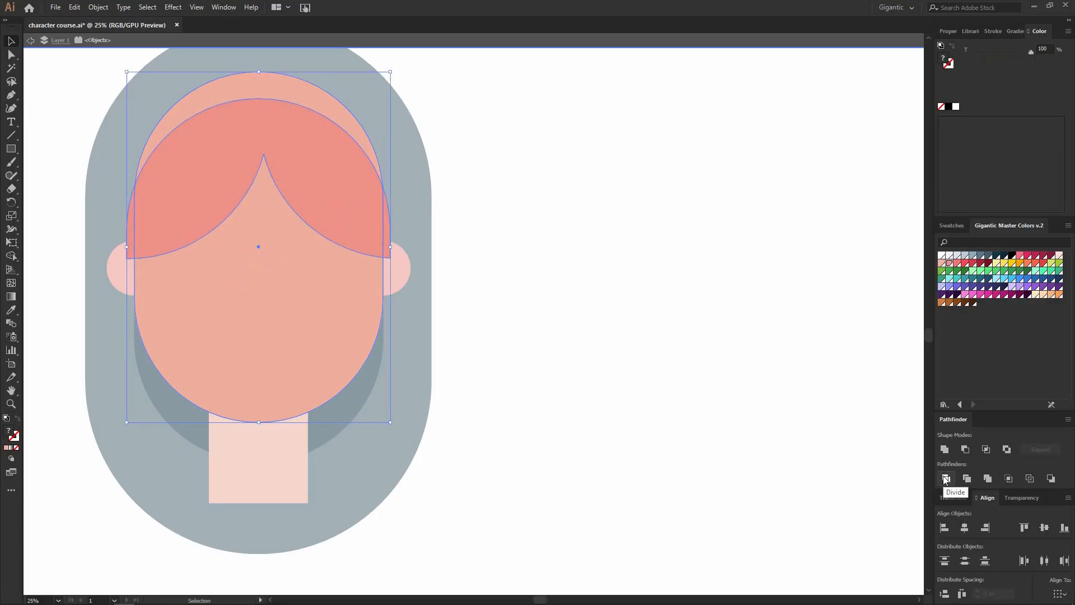
right_click(325, 163)
left_click(374, 264)
key("ctrl+shift+a")
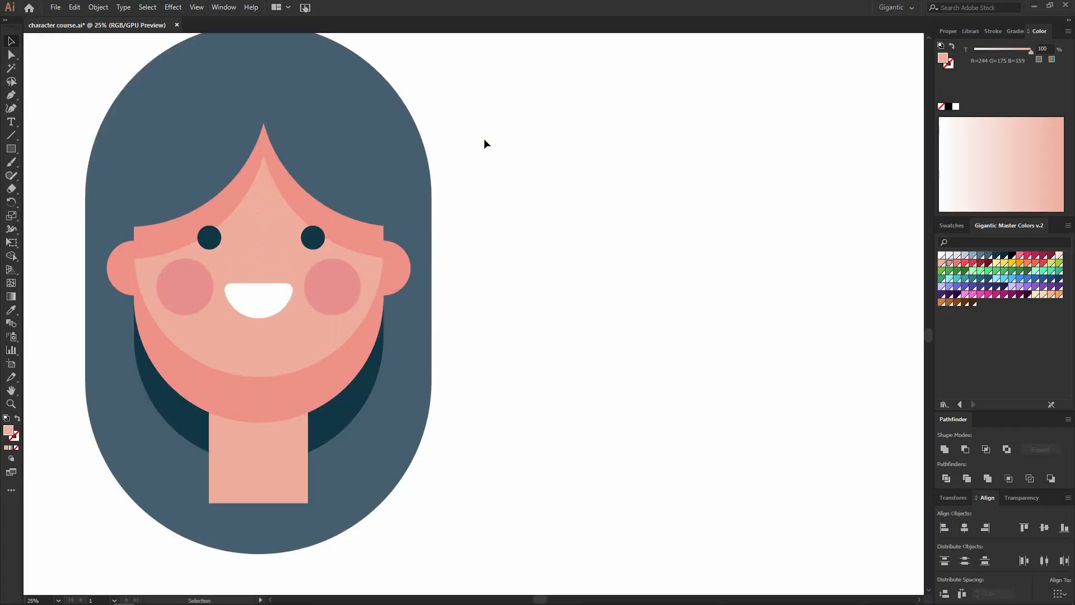
Step: Draw a roughly square collar over the lower neck, fill it with bright pink and center it under the head
key("ctrl+minus")
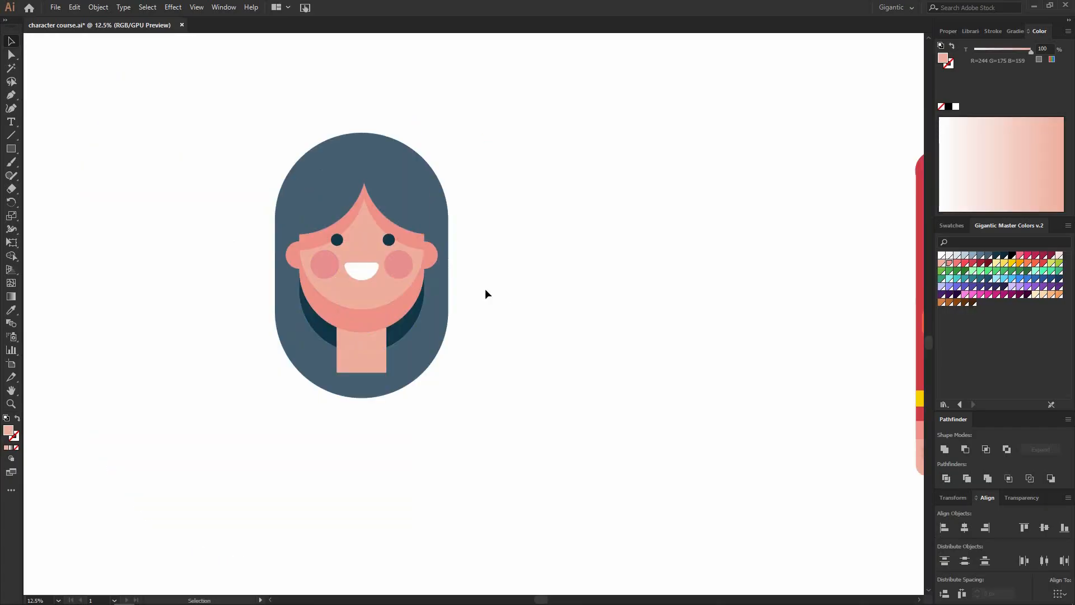
scroll(485, 293, "down", 3)
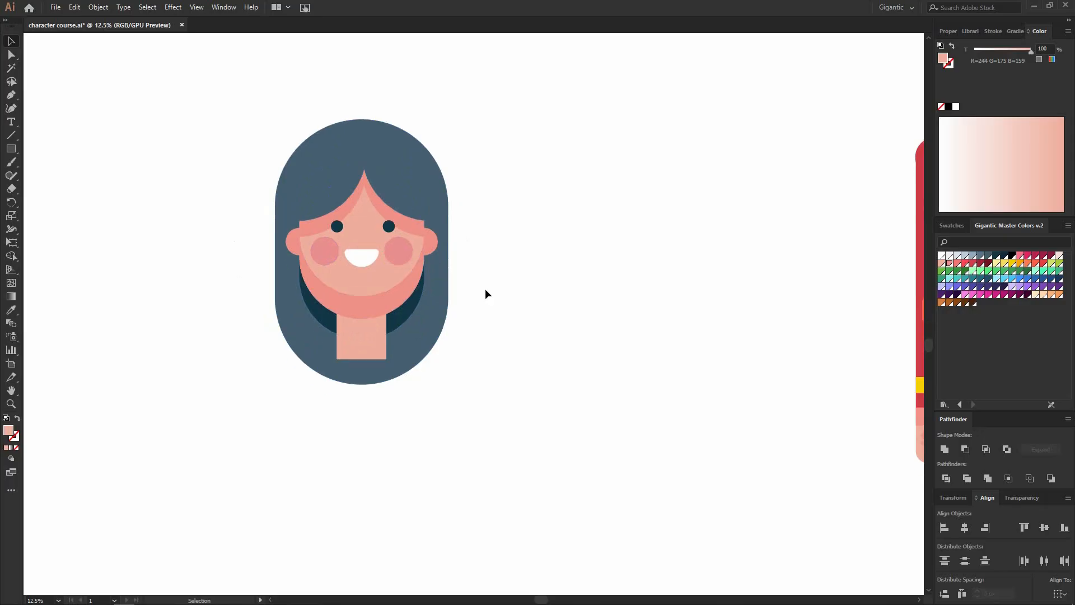
key("m")
left_click_drag(322, 315, 401, 380)
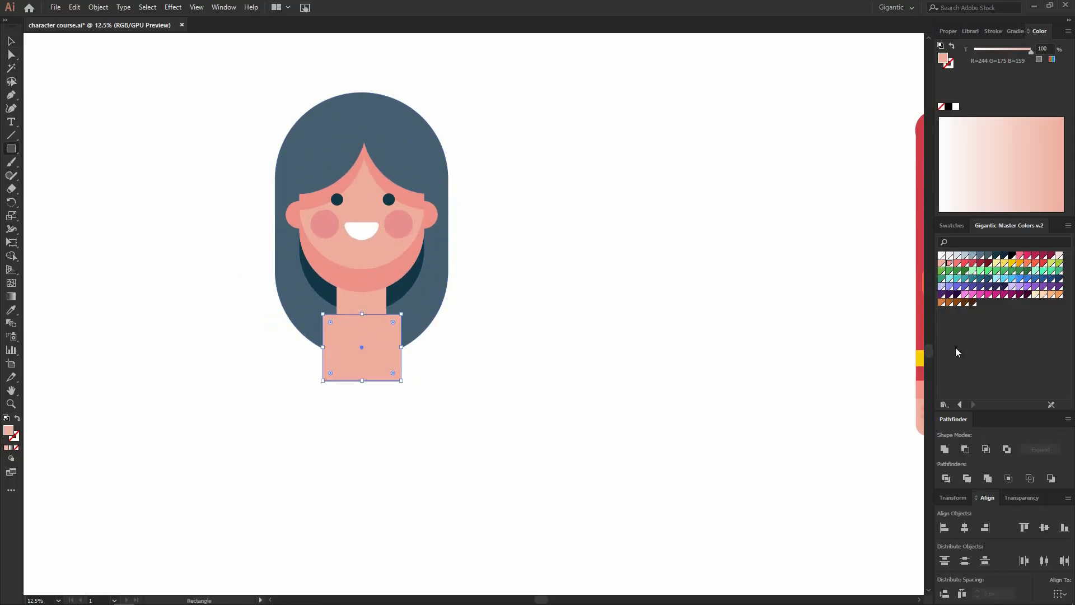
left_click(981, 294)
key("v")
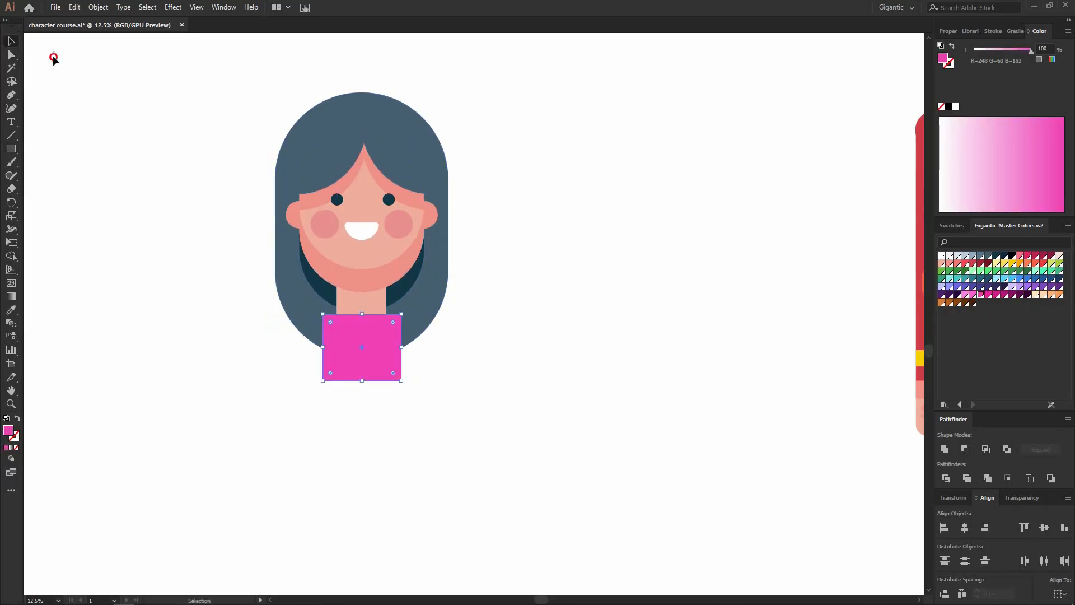
left_click_drag(380, 334, 379, 331)
left_click(536, 399)
Step: Draw a larger pink torso rectangle below the collar, center it under the head and enlarge it slightly
key("m")
left_click_drag(302, 339, 441, 459)
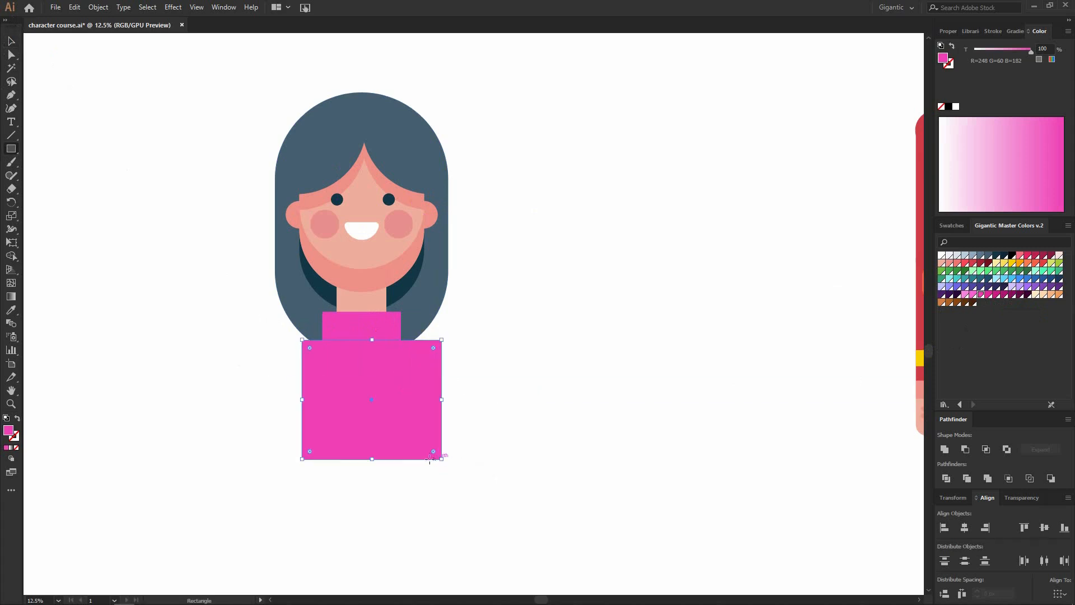
key("v")
left_click_drag(400, 381, 391, 381)
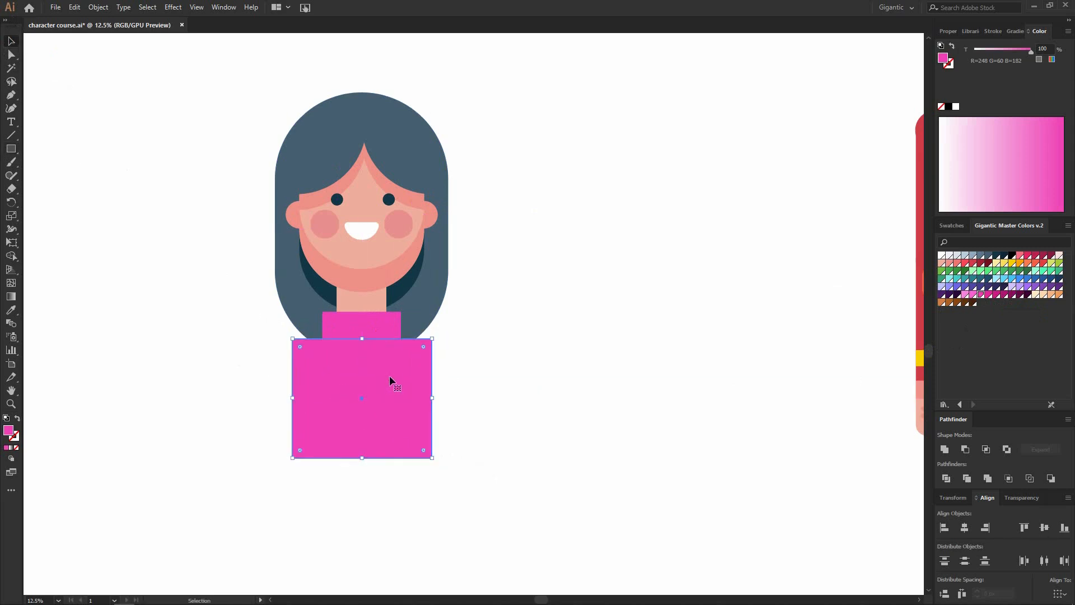
left_click_drag(435, 459, 440, 464)
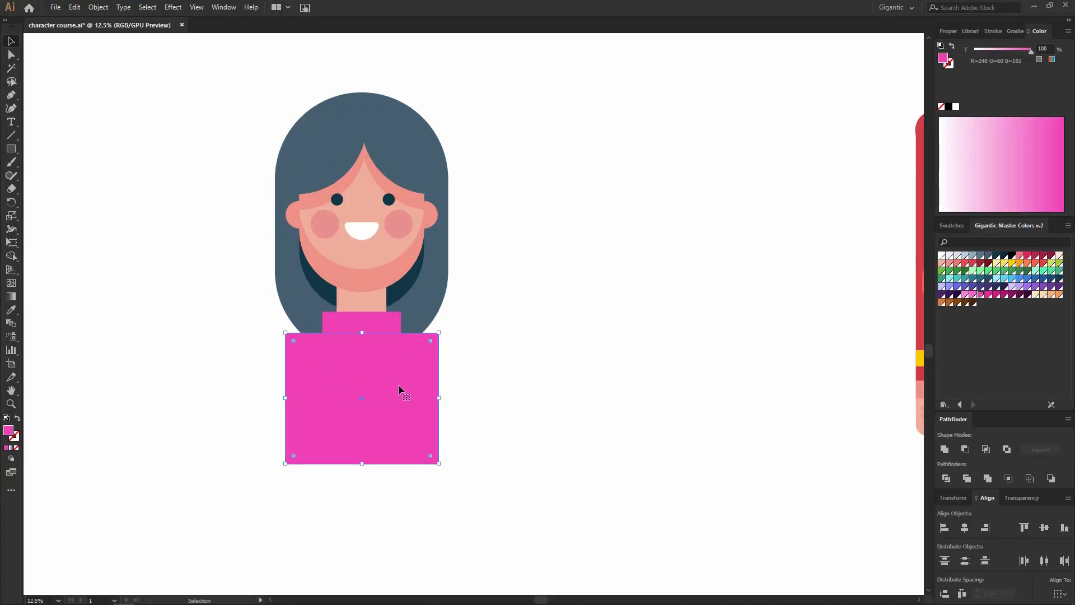
Step: Round the torso's two top corners almost fully to form the shoulders
left_click(10, 55)
left_click(285, 332)
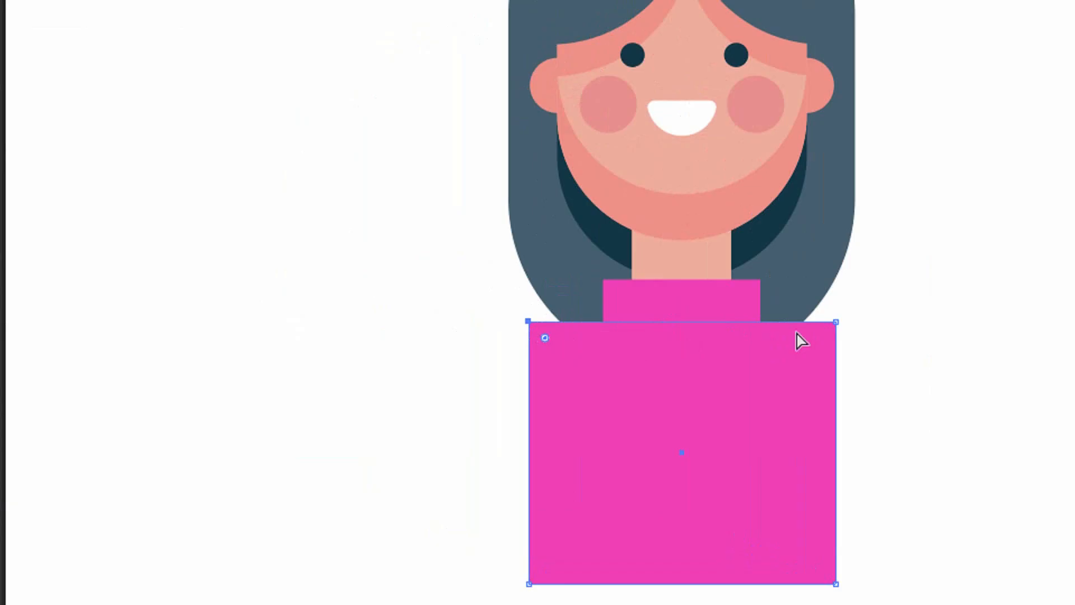
left_click(835, 322, "shift")
left_click_drag(819, 337, 734, 461)
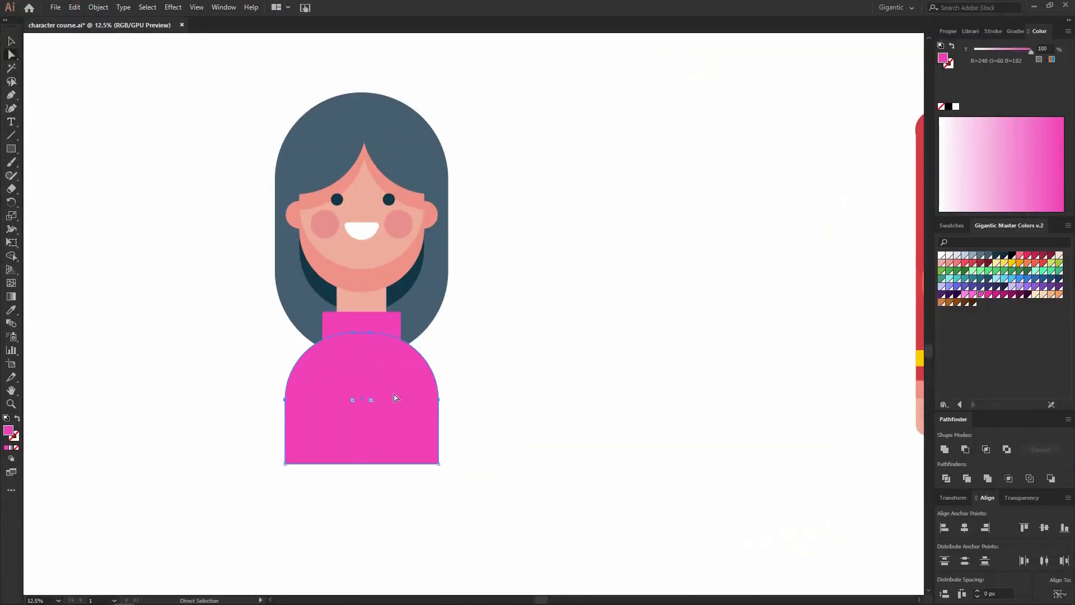
key("v")
left_click(536, 322)
Step: Duplicate the torso, enlarge the copy from its center and move it straight down as the lower body
scroll(518, 329, "down", 1)
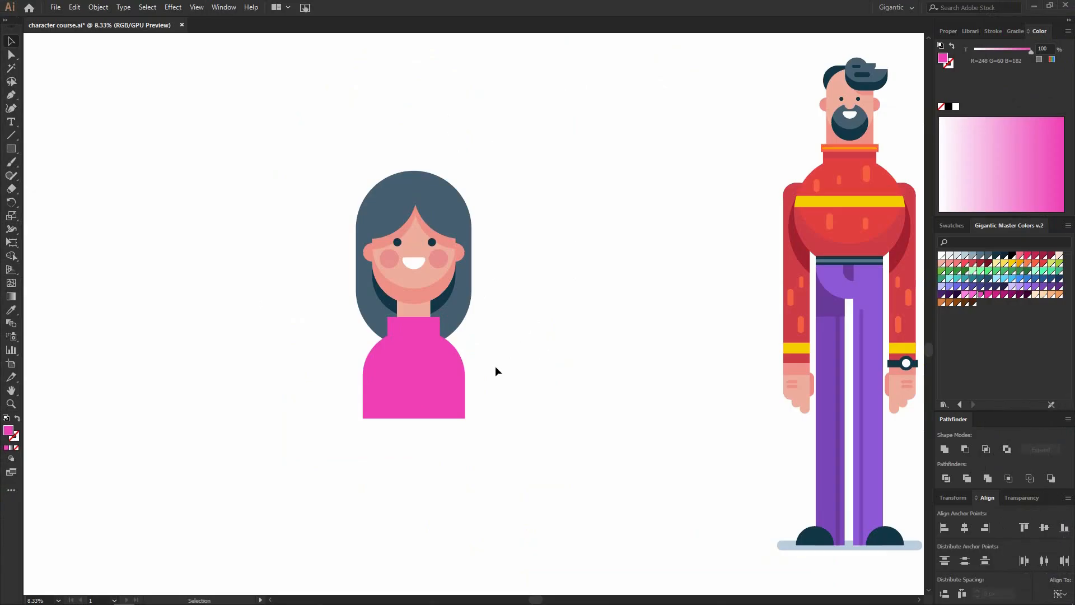
left_click(408, 368)
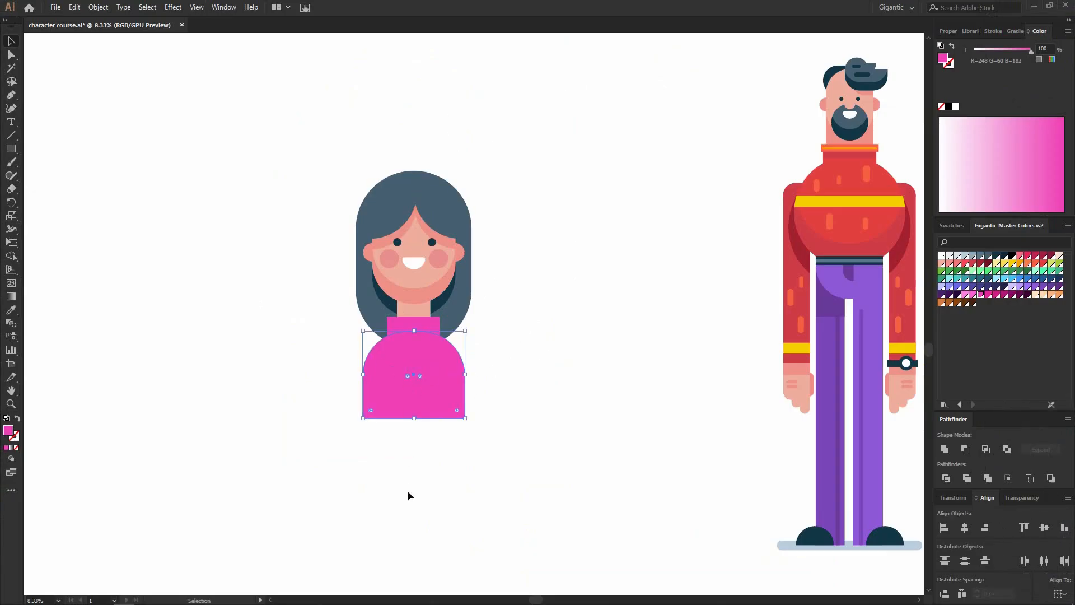
key("a")
key("ctrl+z")
left_click_drag(471, 327, 515, 308)
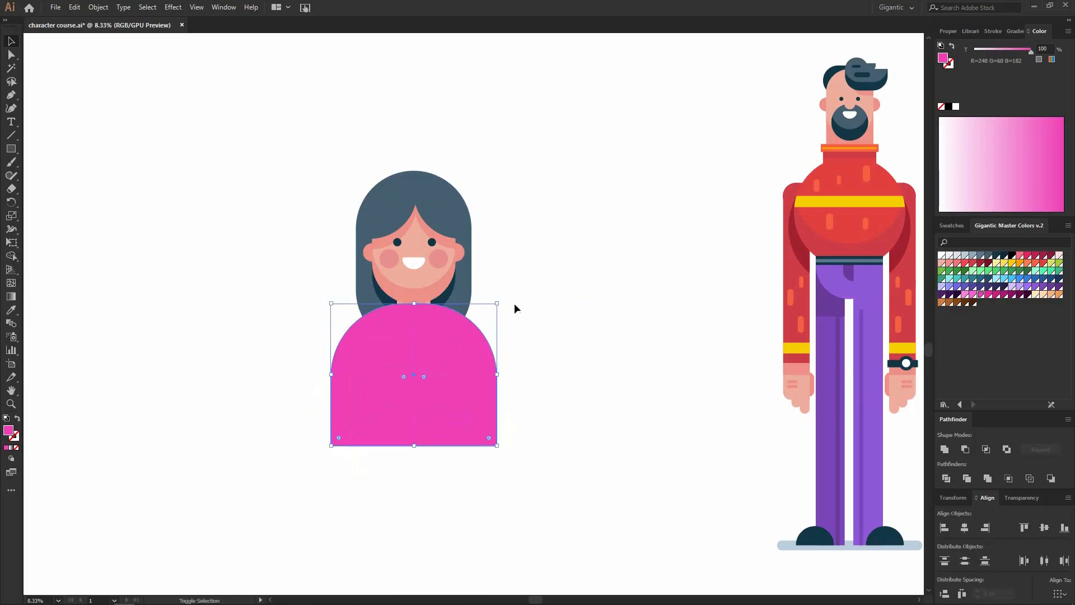
left_click_drag(463, 351, 464, 448)
left_click(564, 355)
Step: Shorten the torso by raising its bottom edge
scroll(566, 355, "down", 2)
key("a")
left_click_drag(563, 558, 306, 386)
left_click_drag(563, 504, 216, 361)
left_click_drag(469, 382, 470, 359)
Step: Move the lower body up behind the torso's bottom edge and fill it with purple (R=146 G=84 B=215)
key("v")
left_click(401, 396)
key("Up")
key("Up")
key("Up")
key("Up")
left_click_drag(531, 403, 590, 383)
scroll(456, 391, "up", 2)
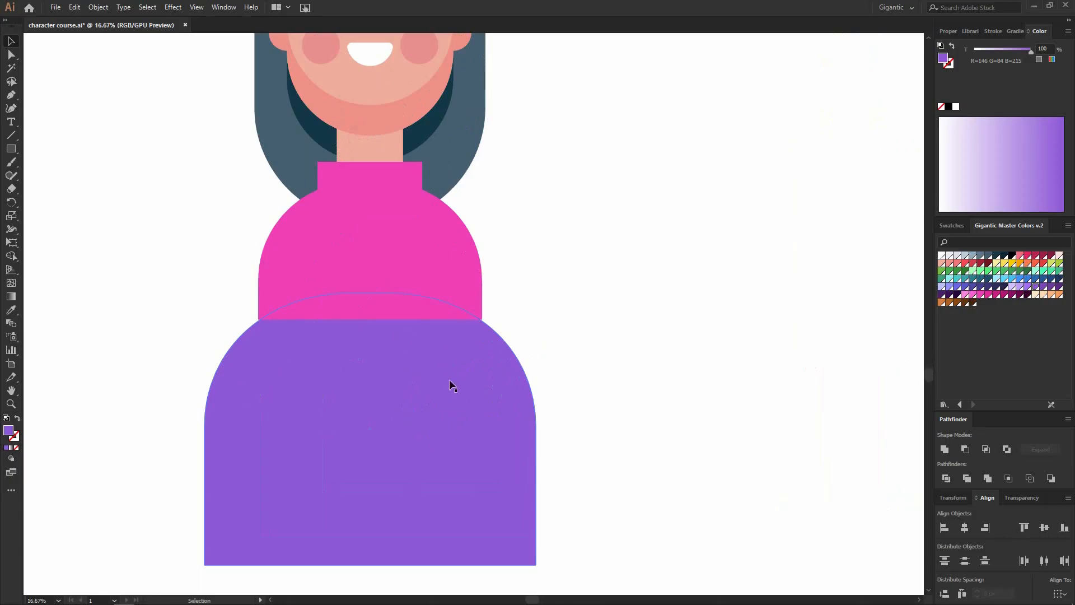
Step: Duplicate the purple lower-body shape straight down and enlarge the copy from its center to widen the hips
scroll(449, 385, "down", 1)
left_click(479, 389)
left_click_drag(483, 359, 482, 406)
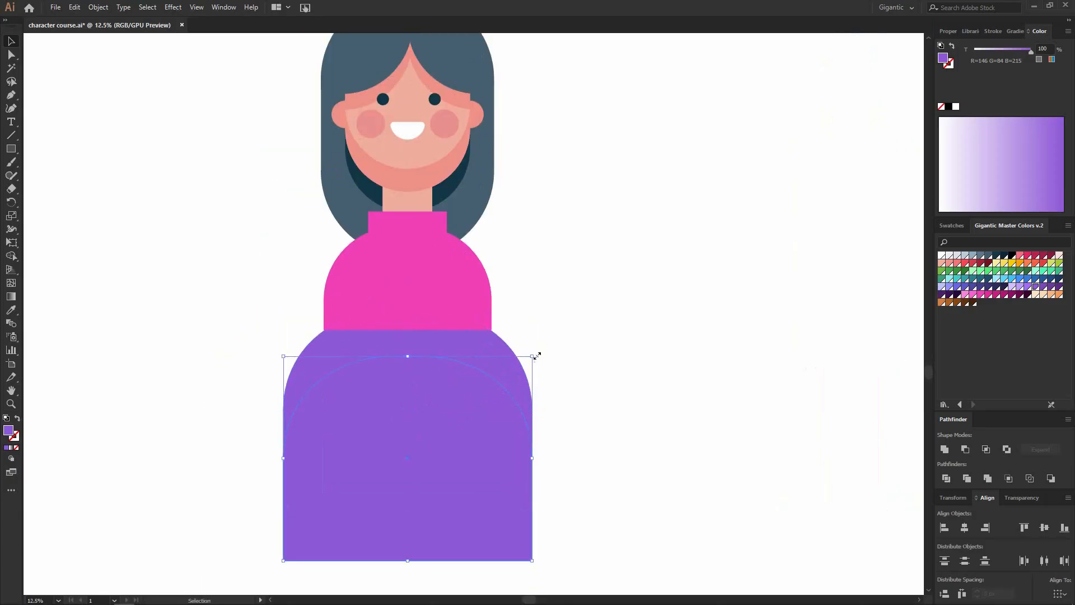
left_click_drag(533, 356, 563, 343)
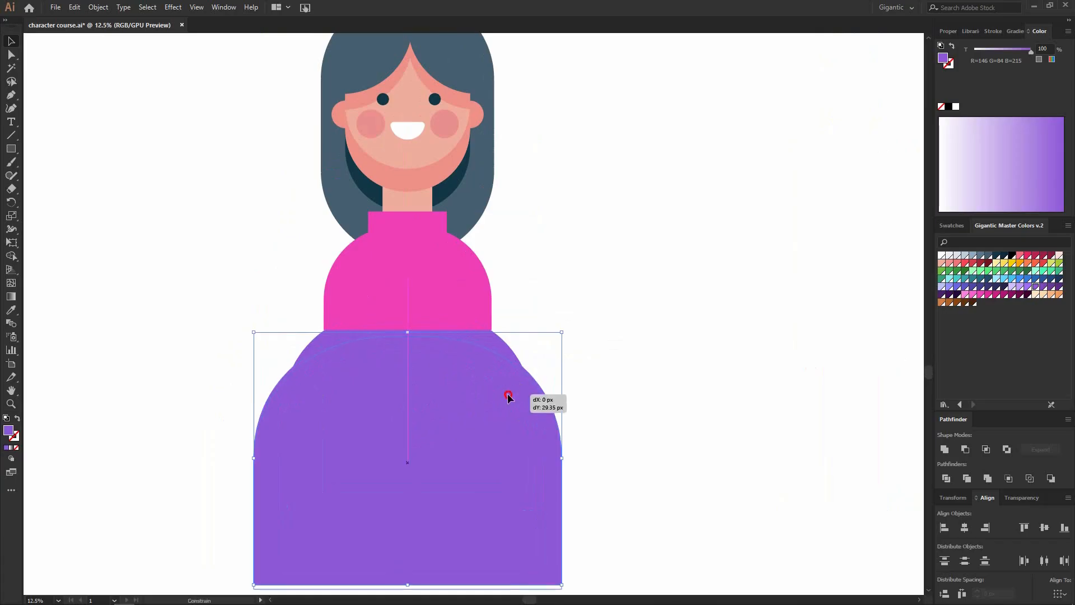
left_click(503, 343)
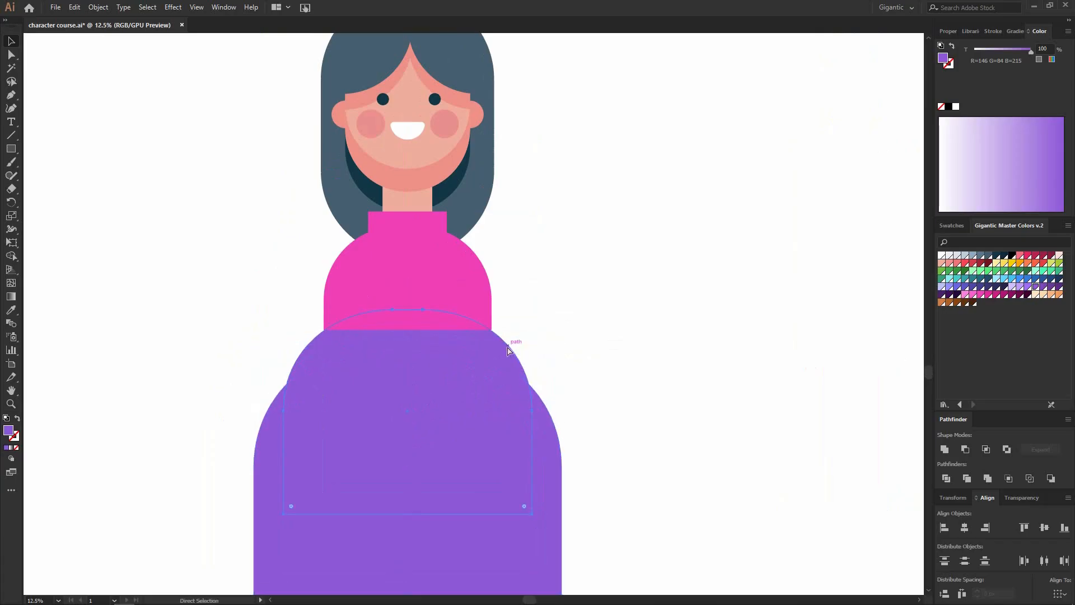
Step: Fill the upper lower-body shape with darker purple (R=126 G=66 B=185) and subtract the wider copy from it, leaving a curved waist shadow
left_click(1043, 287)
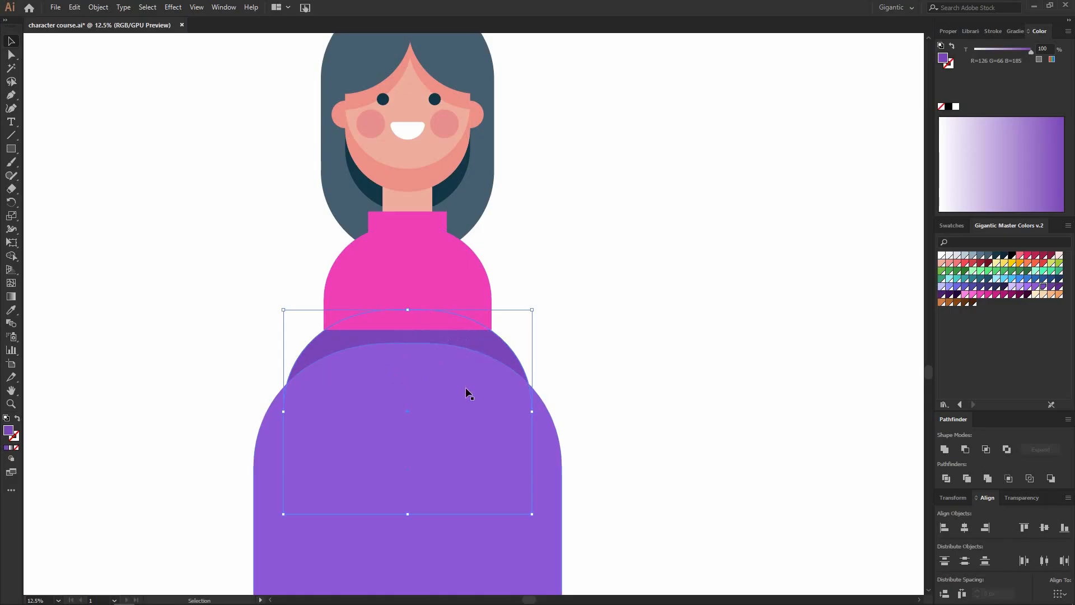
left_click(549, 446, "shift")
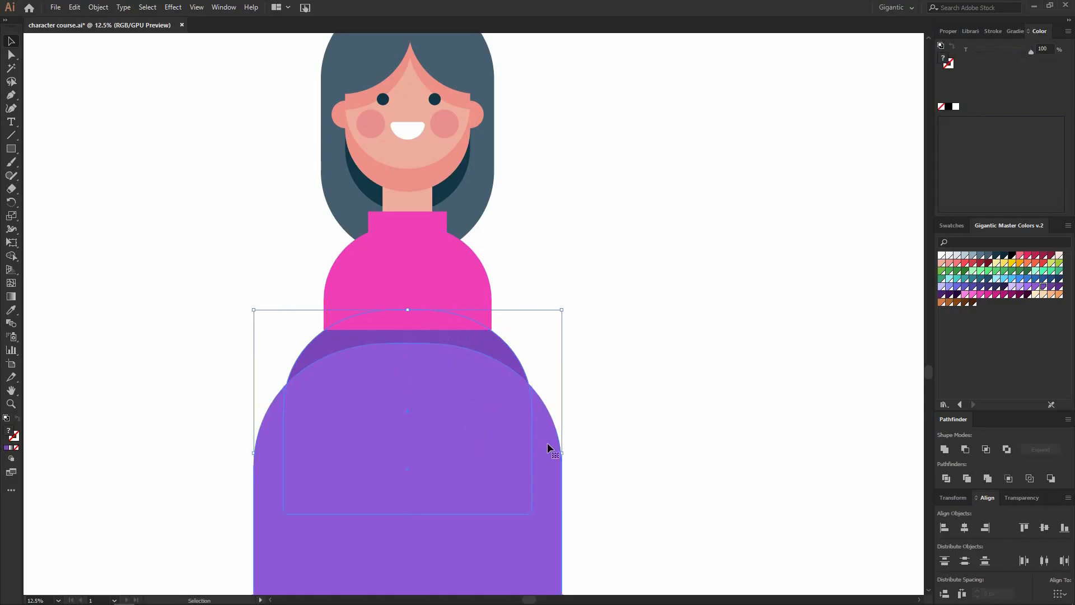
left_click(966, 450)
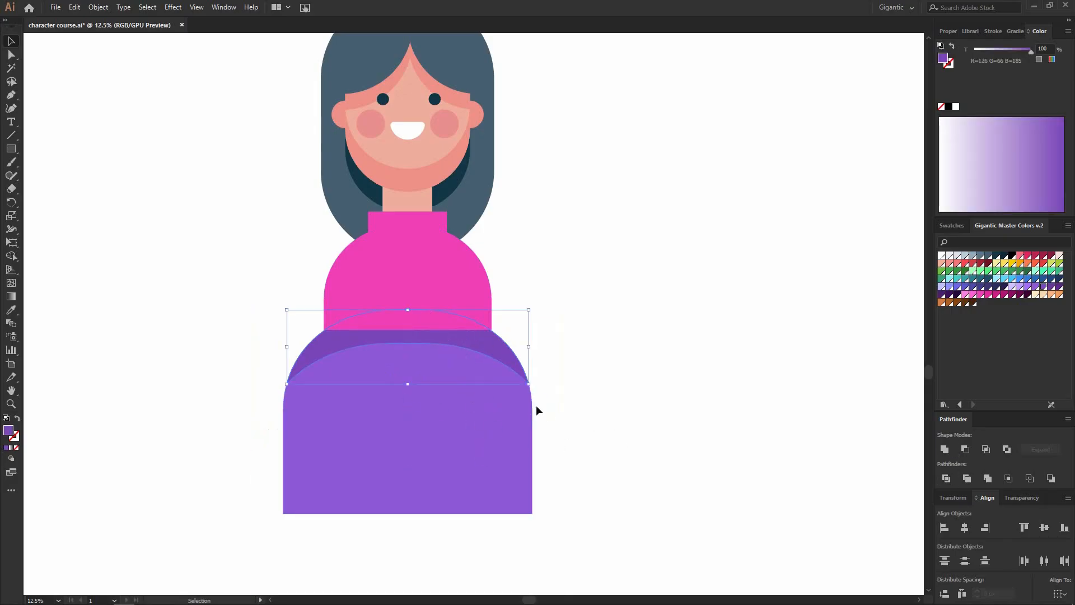
left_click_drag(529, 381, 549, 367)
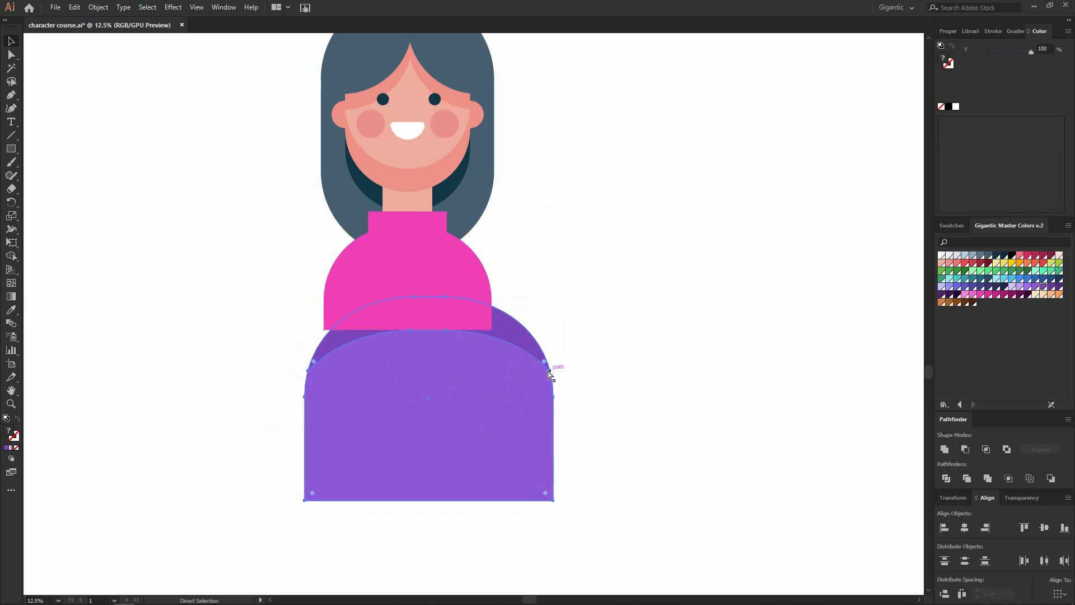
key("ctrl+z")
left_click(554, 374)
scroll(555, 374, "down", 3)
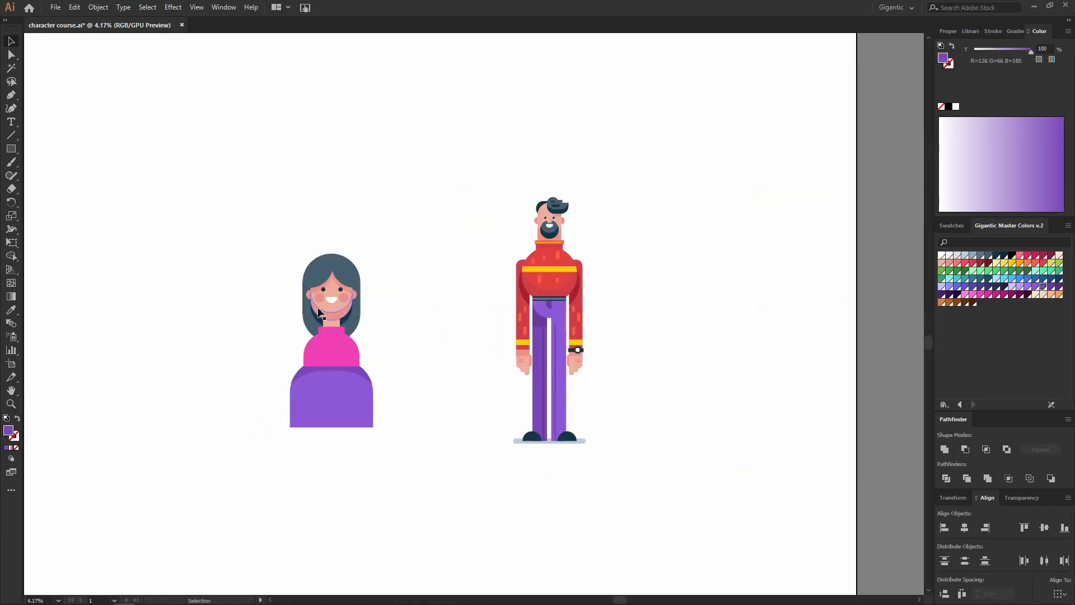
Step: Fill the neck with R=246 G=146 B=138 and place a copy higher under the chin as a shadow with saturation about 54%
scroll(319, 313, "up", 4)
left_click(378, 368)
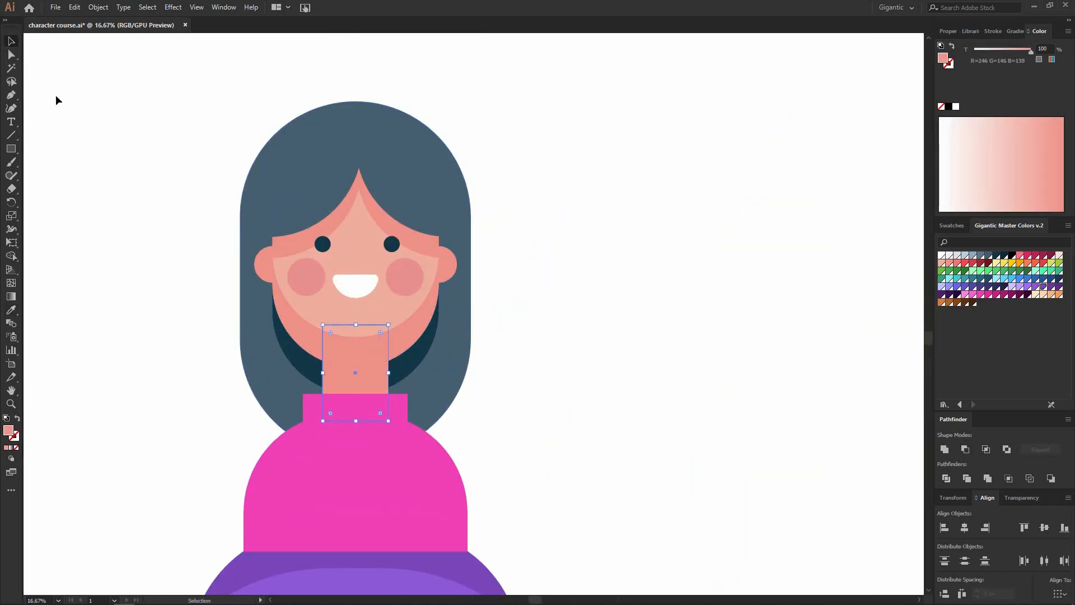
scroll(471, 374, "down", 1)
scroll(409, 360, "up", 1)
left_click_drag(379, 413, 379, 372)
left_click(1068, 31)
left_click(1011, 75)
left_click_drag(999, 71, 1005, 71)
left_click(610, 224)
Step: Draw a wide rectangle across the shoulders, fill it with darker pink (R=234 G=37 B=155) and send it behind the torso
scroll(370, 315, "down", 2)
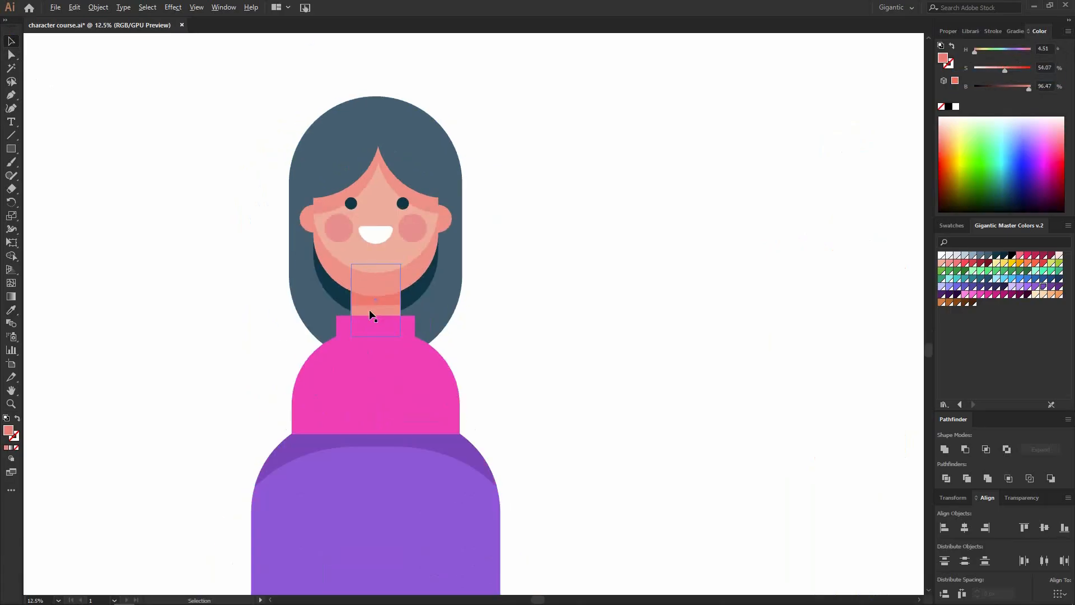
scroll(528, 317, "down", 1)
scroll(227, 385, "up", 2)
key("m")
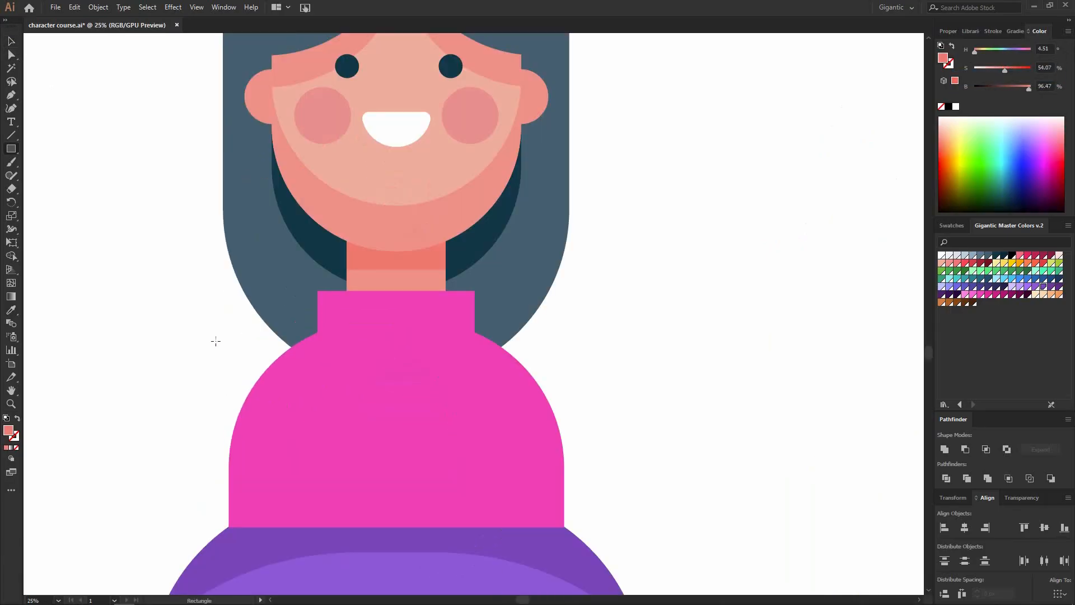
left_click_drag(209, 341, 601, 432)
key("i")
left_click(502, 463)
key("v")
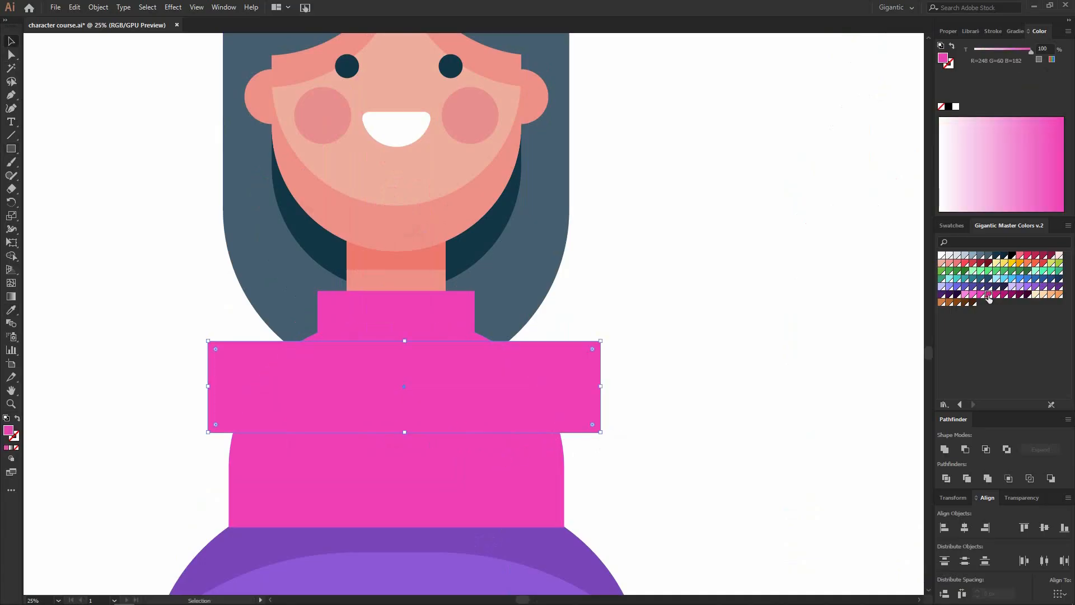
left_click(989, 295)
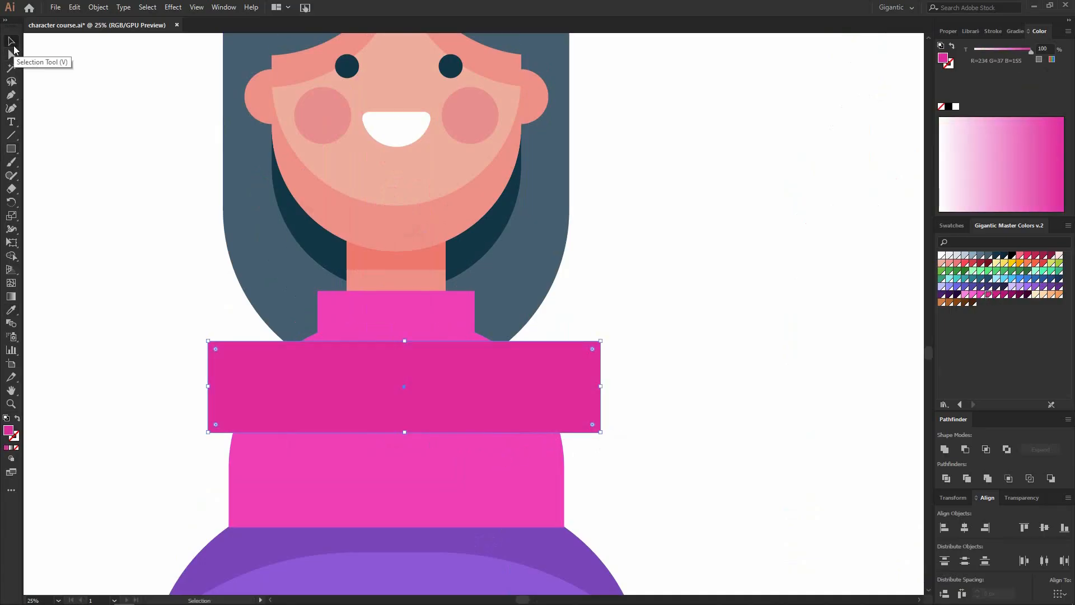
key("ctrl+[")
left_click(696, 233)
Step: Round the two top corners of the darker pink rectangle fully to form curved shoulders
scroll(696, 233, "up", 4)
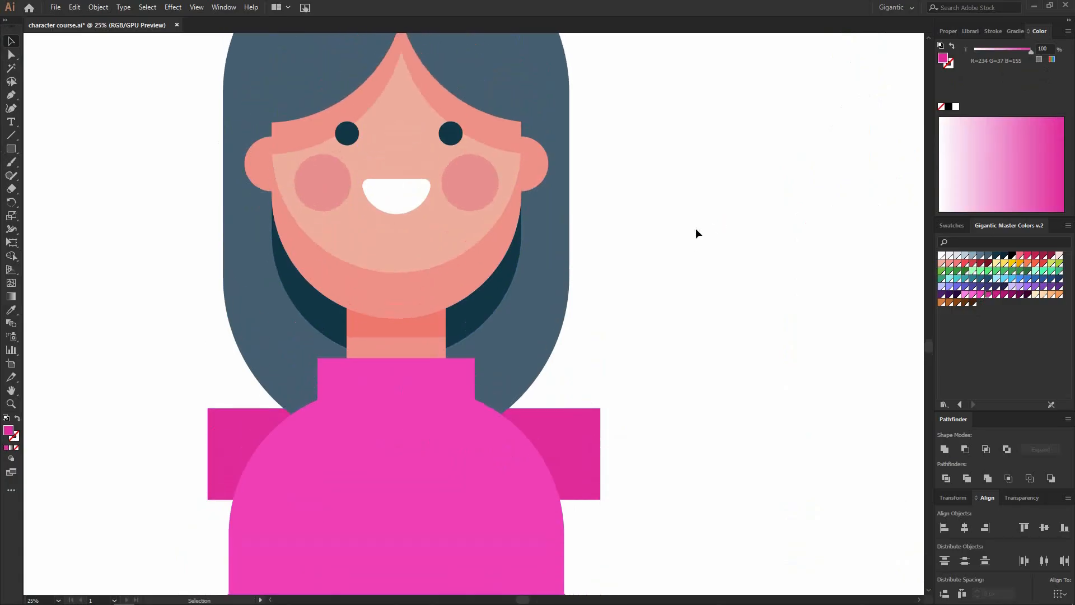
left_click_drag(677, 114, 192, 412)
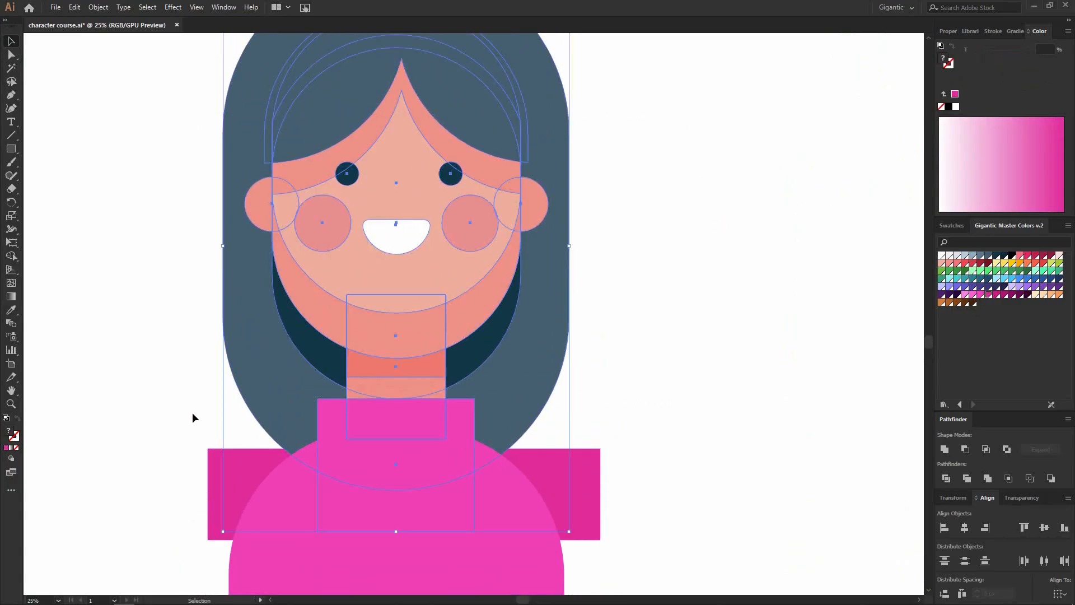
left_click(565, 489)
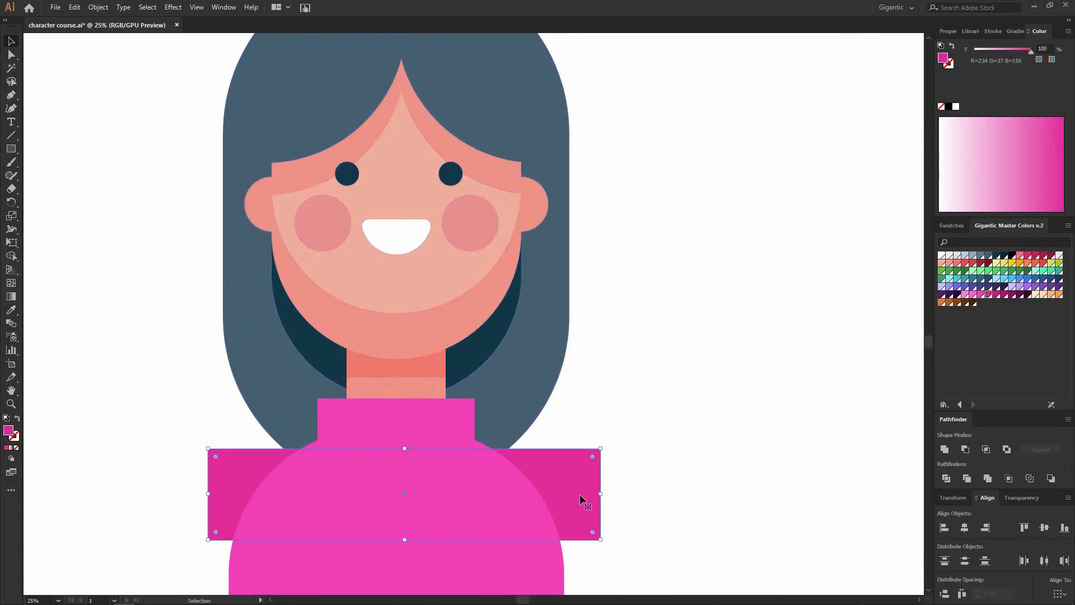
key("a")
left_click_drag(147, 414, 222, 465)
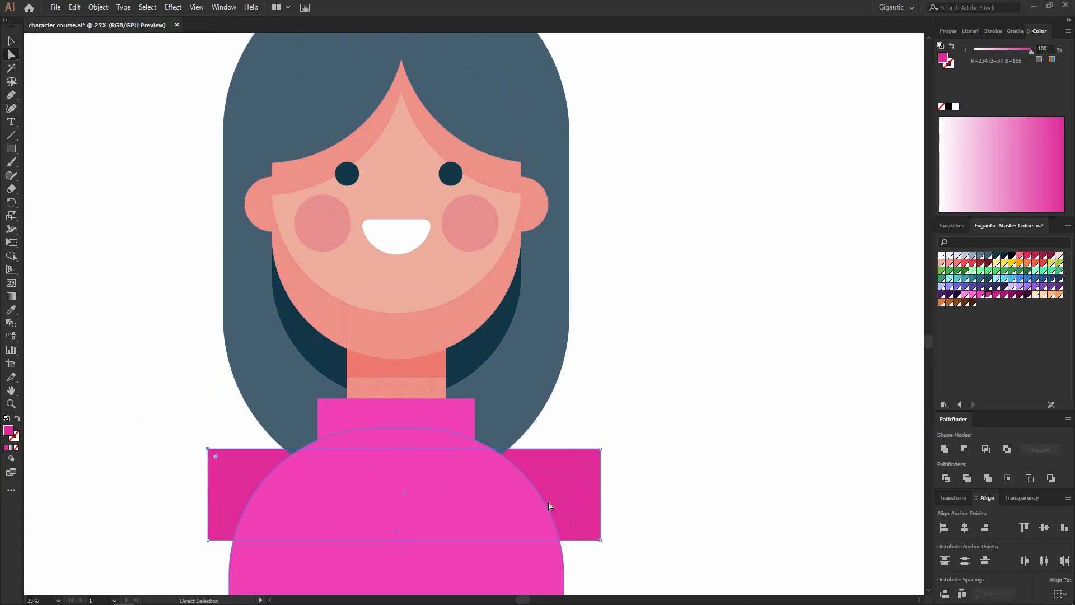
left_click_drag(634, 435, 509, 559)
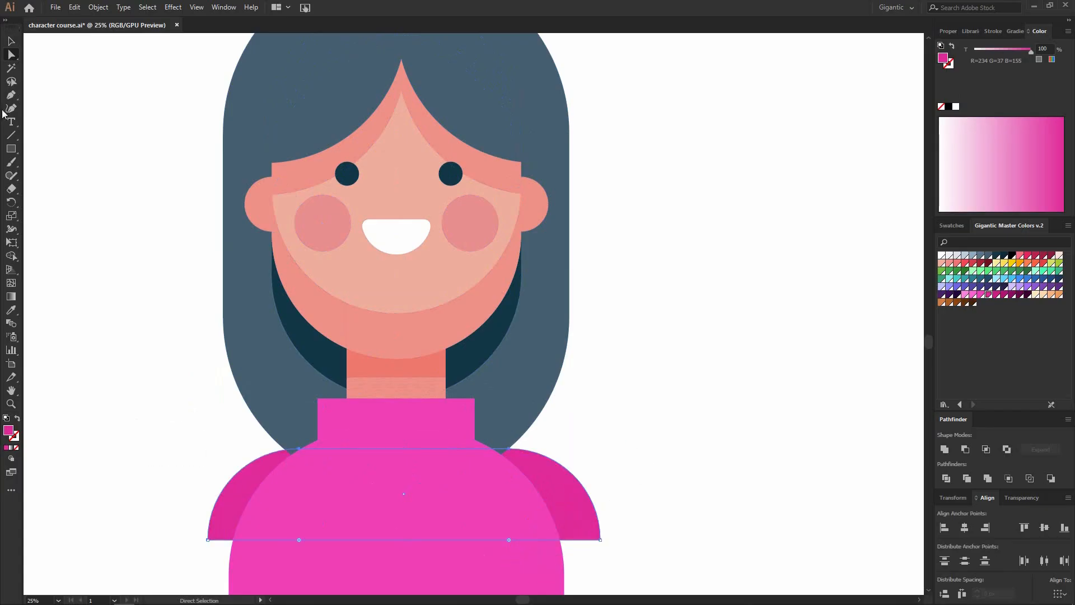
left_click(10, 43)
left_click(162, 249)
Step: Move the shoulder shape slightly down, center it behind the torso and enlarge it from its center
mouse_move(542, 468)
left_mouse_down()
mouse_move(533, 476)
mouse_move(547, 483)
left_mouse_up()
scroll(654, 431, "down", 3)
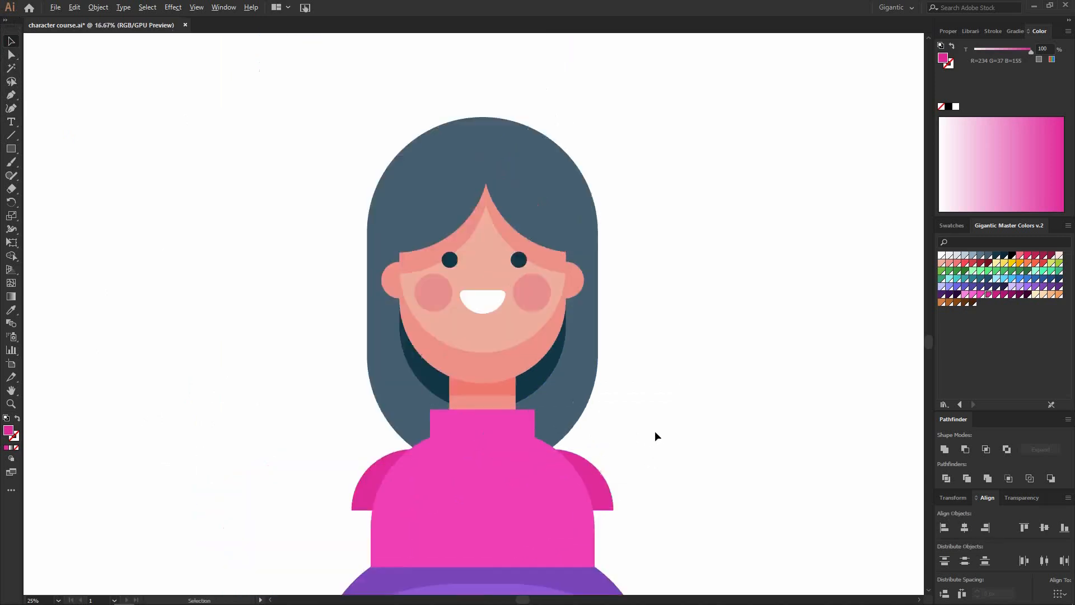
scroll(660, 437, "up", 2)
left_click_drag(580, 280, 593, 298)
left_click(650, 240)
scroll(476, 271, "down", 2)
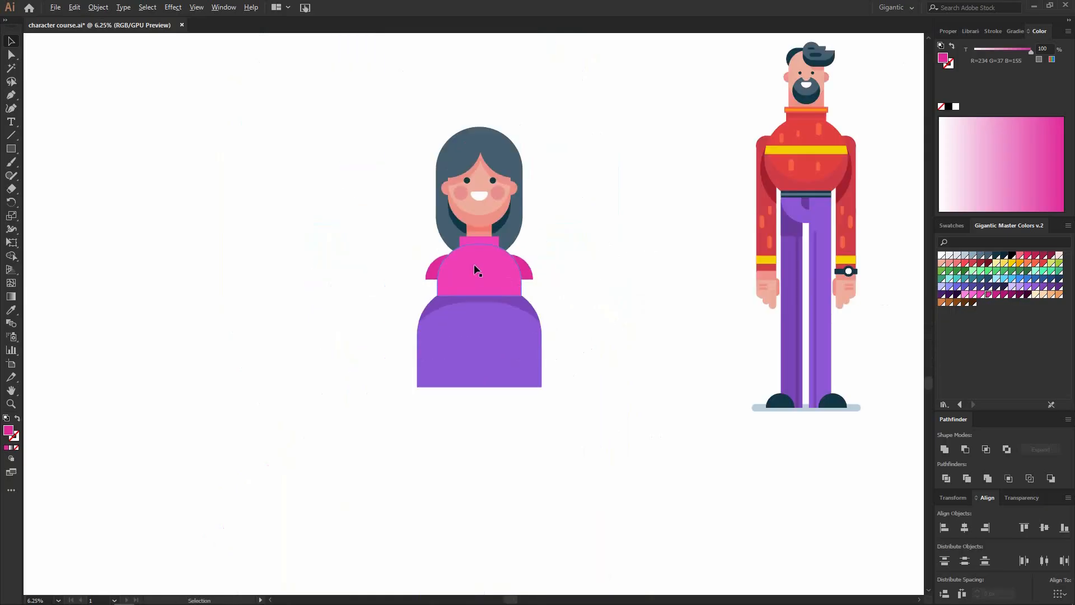
scroll(607, 288, "up", 1)
scroll(592, 295, "up", 1)
left_click_drag(663, 244, 393, 312)
scroll(661, 280, "up", 3)
scroll(294, 335, "down", 3)
left_click_drag(184, 377, 664, 264)
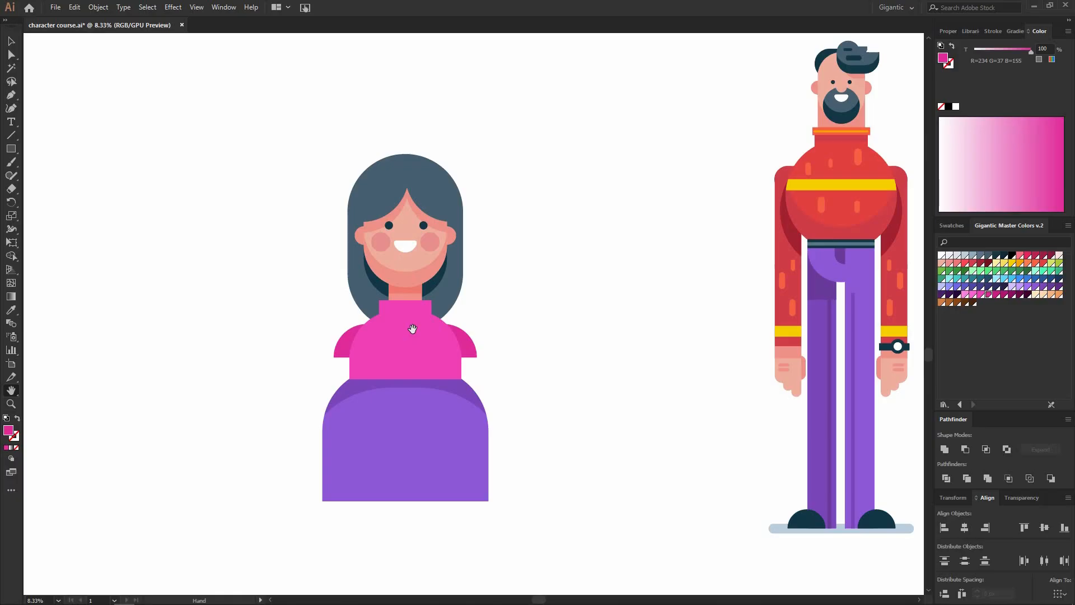
scroll(472, 346, "down", 3)
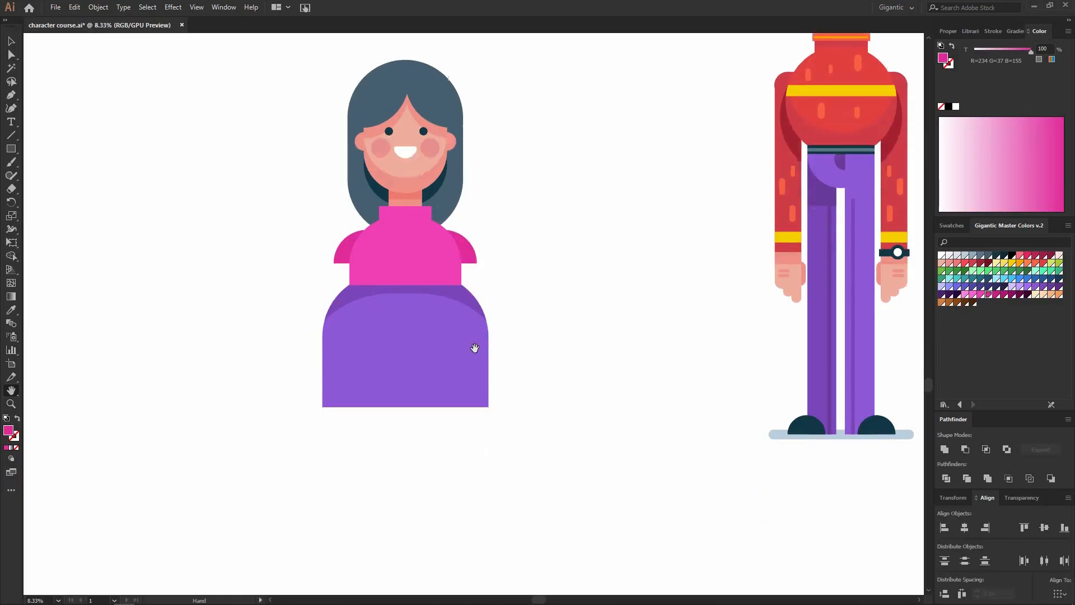
Step: Draw a long narrow arm rectangle below the right-hand sleeve, fill it with skin tone R=244 G=175 B=159 and send it behind the body
left_click(11, 41)
left_click(11, 149)
left_click_drag(478, 223, 450, 497)
left_click(943, 263)
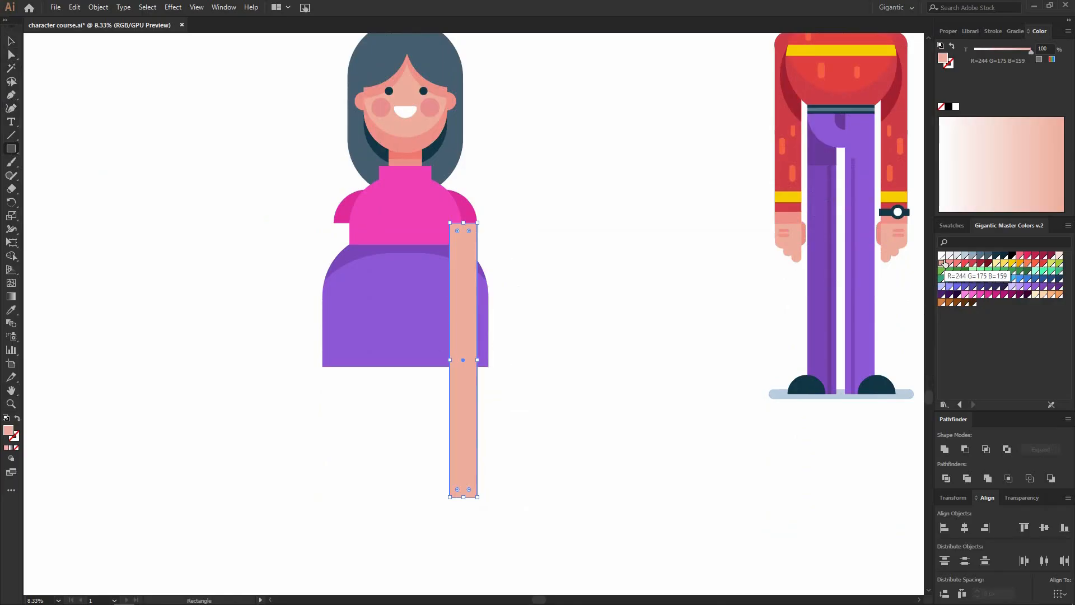
key("ctrl+bracketleft")
left_click(13, 44)
left_click(105, 80)
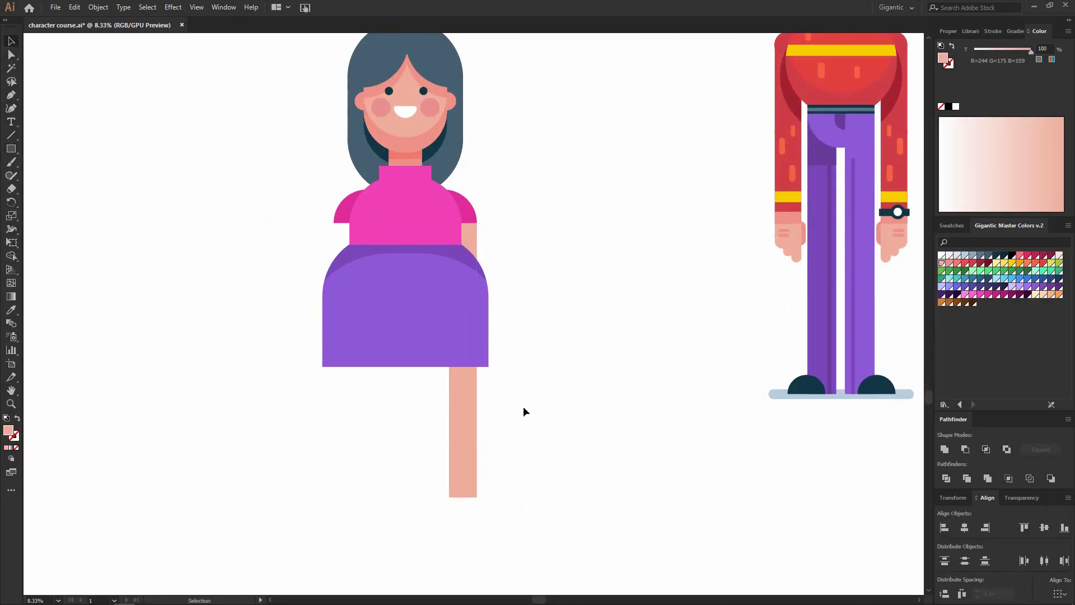
Step: Draw a finger rectangle about 111 × 294 px at the arm's lower inner corner and round its ends fully
scroll(509, 434, "up", 1)
scroll(451, 477, "down", 3)
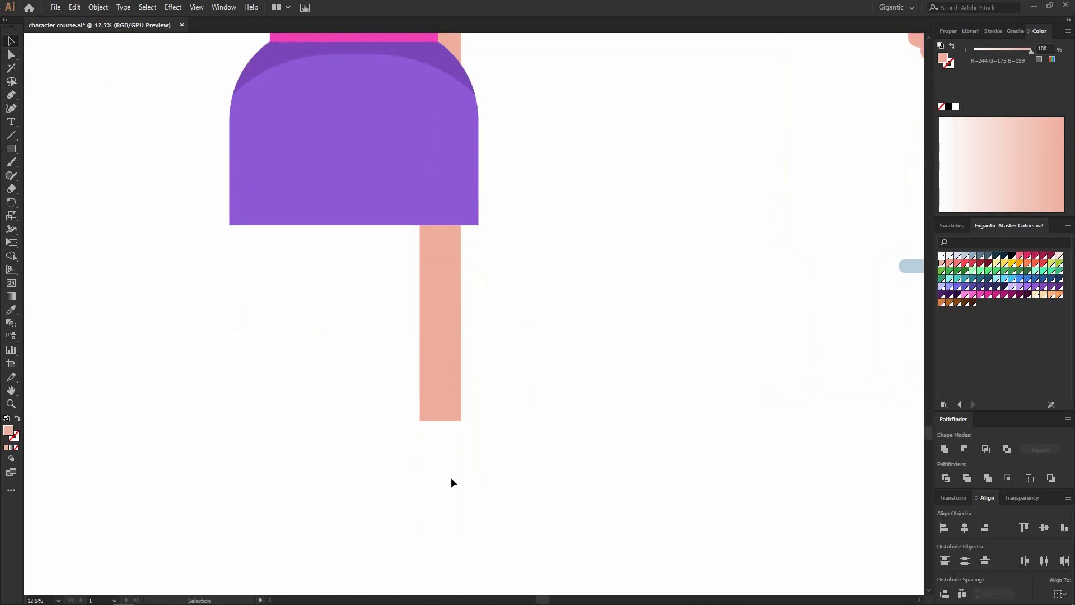
scroll(435, 436, "up", 2)
key("m")
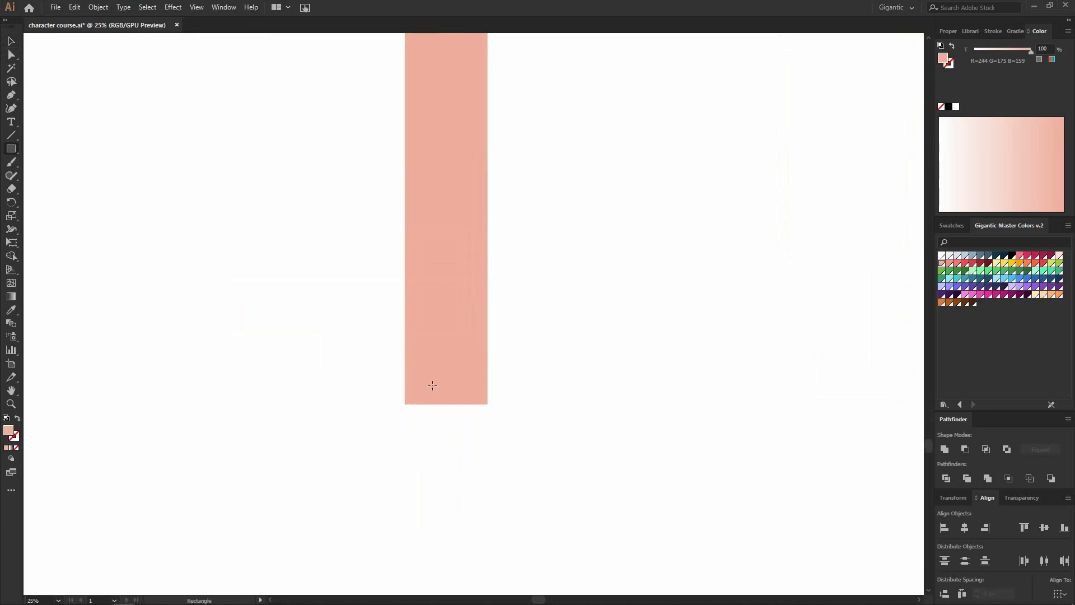
mouse_move(461, 362)
left_mouse_down()
mouse_move(462, 434)
mouse_move(476, 447)
left_mouse_up()
key("ctrl+z")
left_click_drag(440, 353, 404, 444)
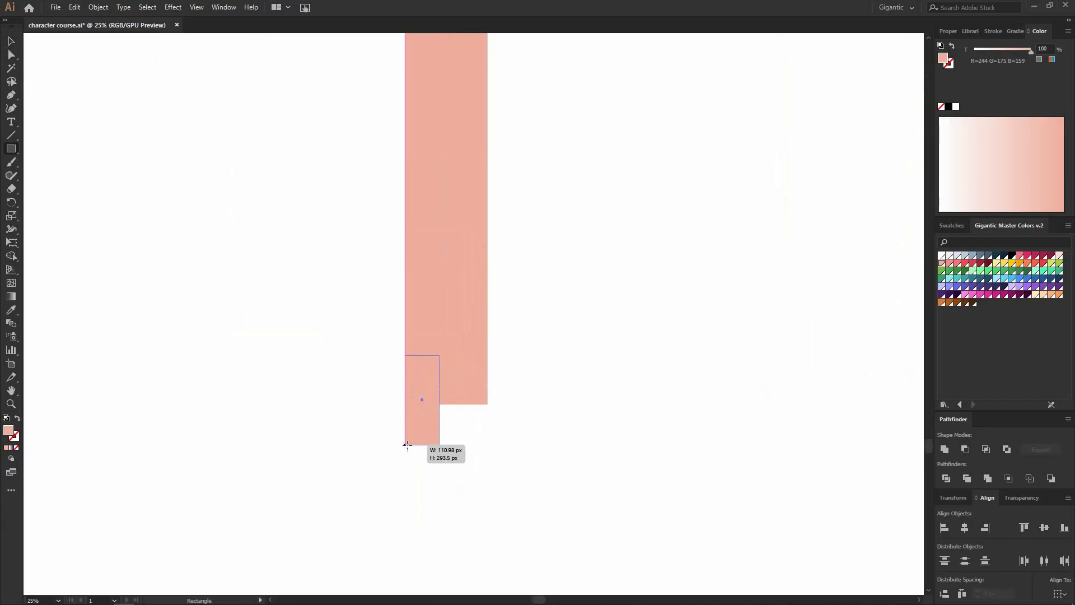
key("a")
left_click_drag(422, 368, 423, 387)
left_click(13, 41)
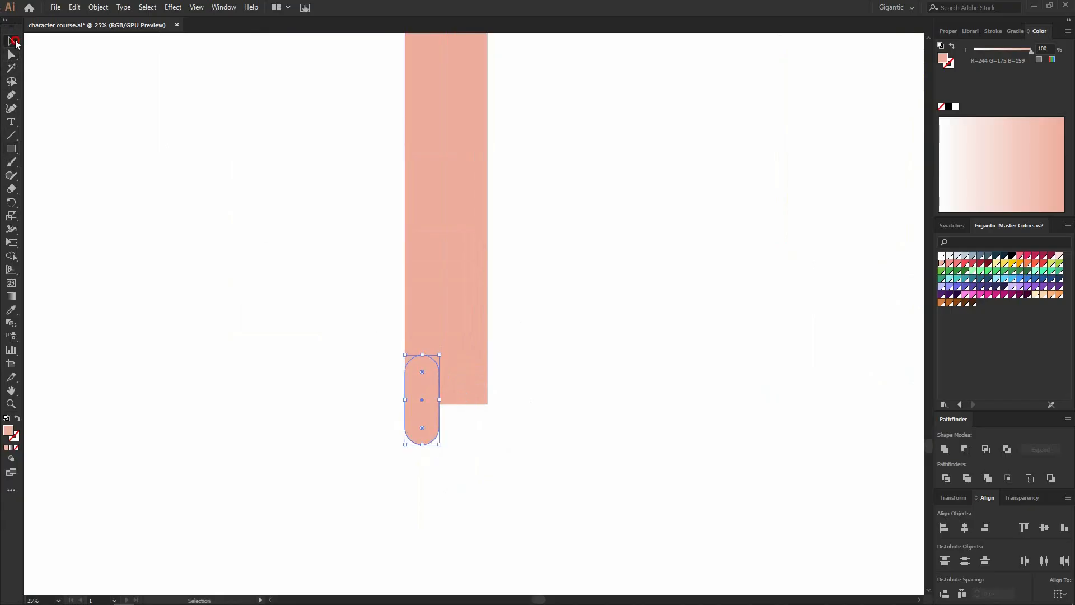
Step: Duplicate the finger beside the first, slightly higher, and round the arm's outer bottom corner
left_click_drag(429, 421, 472, 365)
left_click(13, 55)
left_click(10, 41)
left_click(423, 466)
Step: Duplicate the first finger up and inward as a thumb, fill it with R=246 G=146 B=138 and send it to the back
left_click(423, 435)
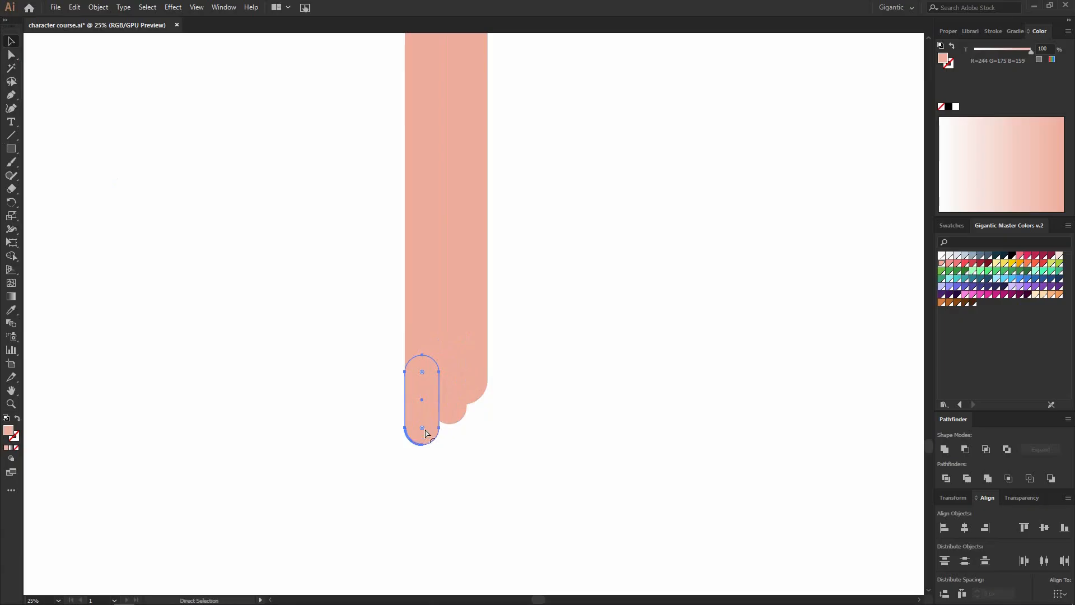
left_click_drag(428, 416, 411, 371)
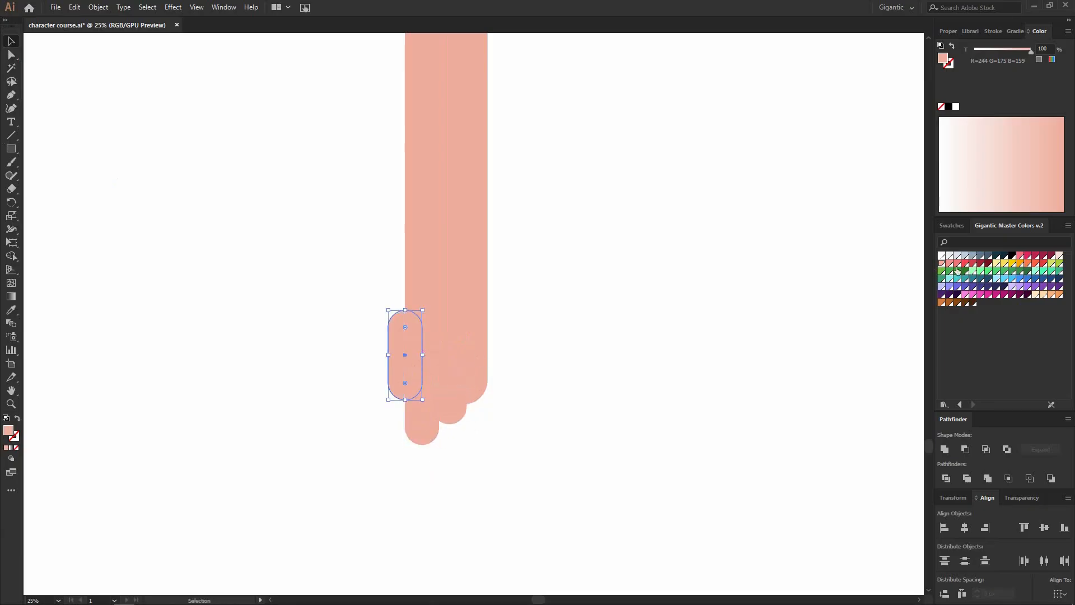
left_click(950, 263)
key("ctrl+shift+bracketleft")
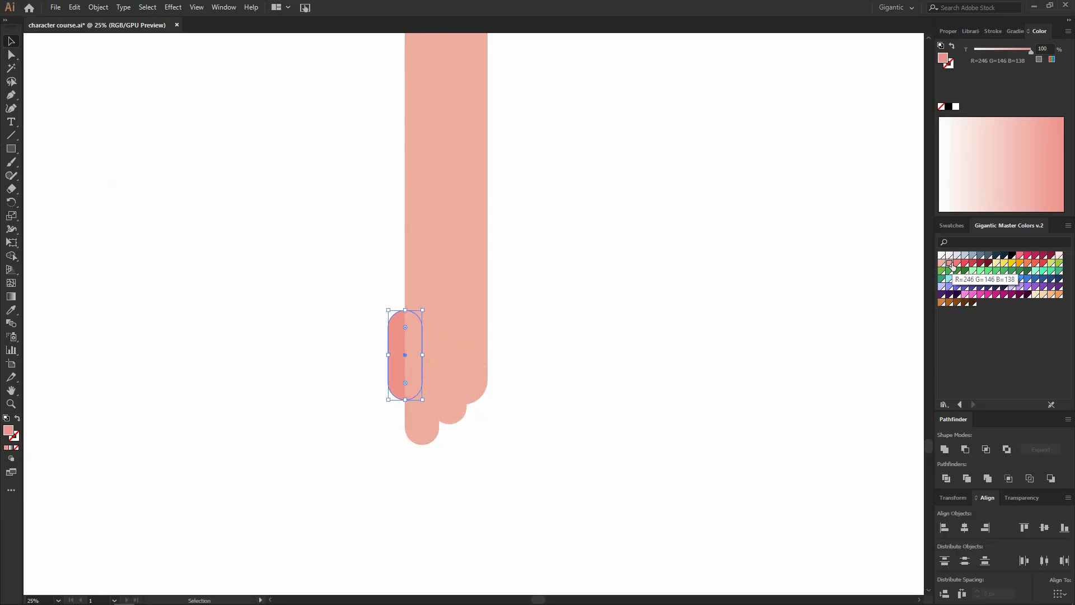
left_click(668, 192)
Step: Group the arm with its fingers and thumb, and send the group behind the body
scroll(656, 212, "down", 2, "alt")
scroll(643, 228, "up", 5)
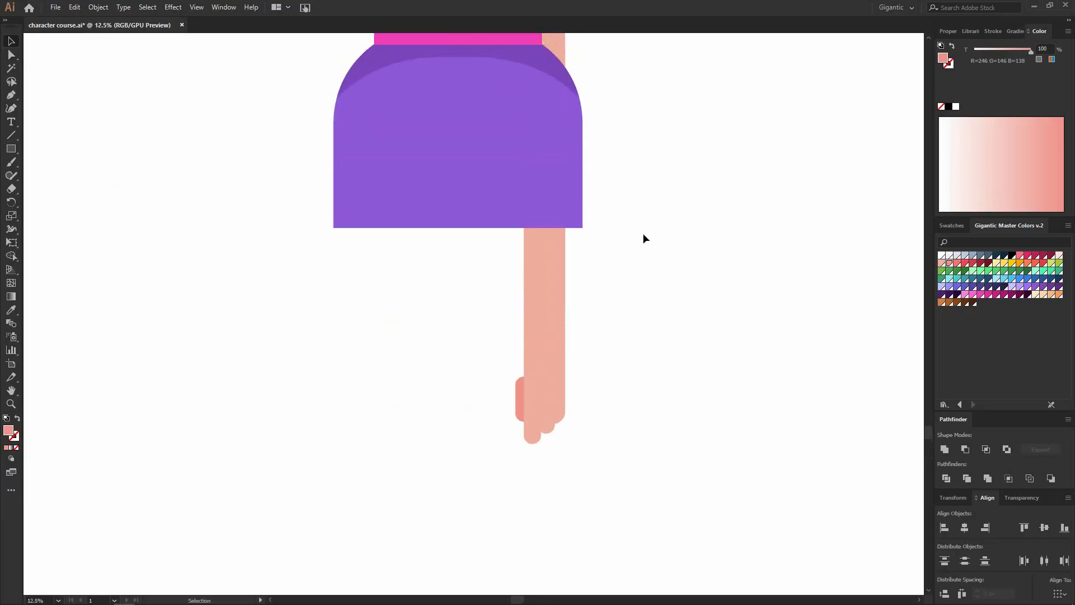
left_click_drag(605, 384, 487, 533)
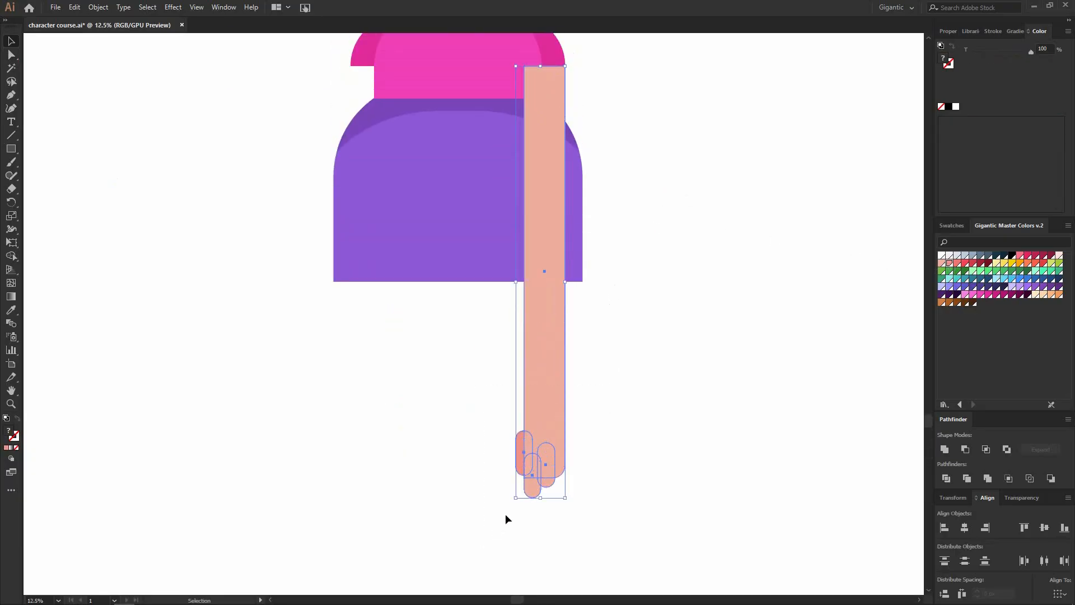
key("a")
key("v")
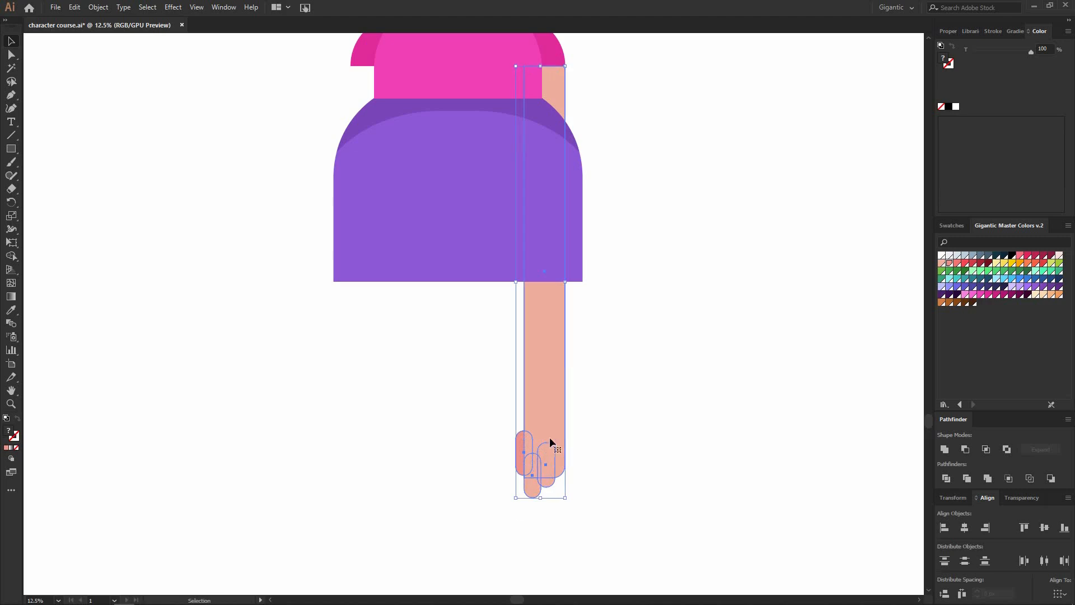
Step: Duplicate the arm group horizontally to the opposite side of the body and reflect the copy across the vertical axis
left_click_drag(555, 385, 374, 399, "alt")
right_click(374, 400)
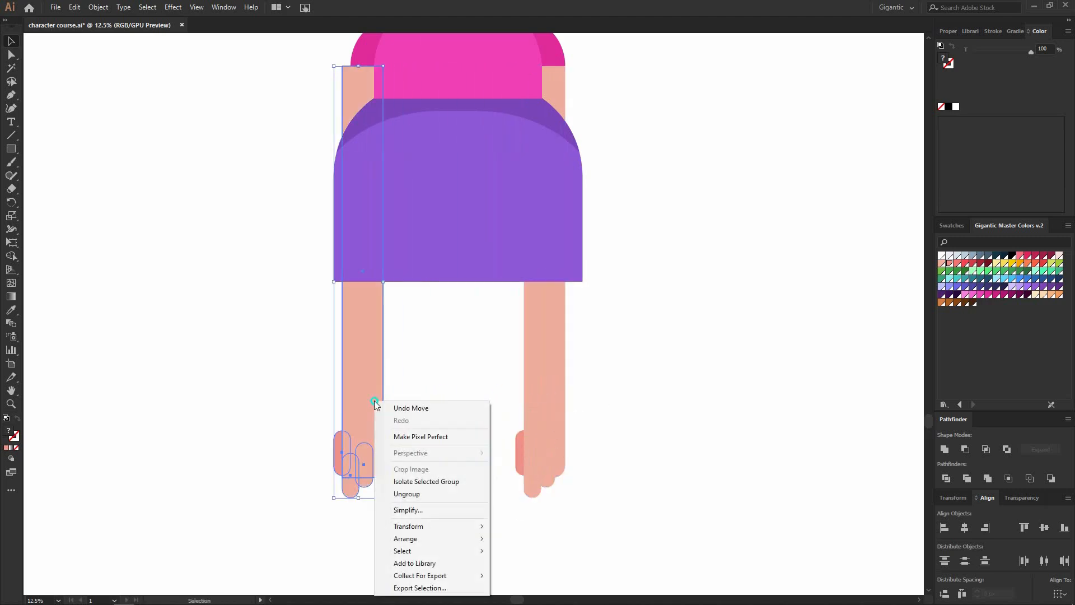
mouse_move(438, 530)
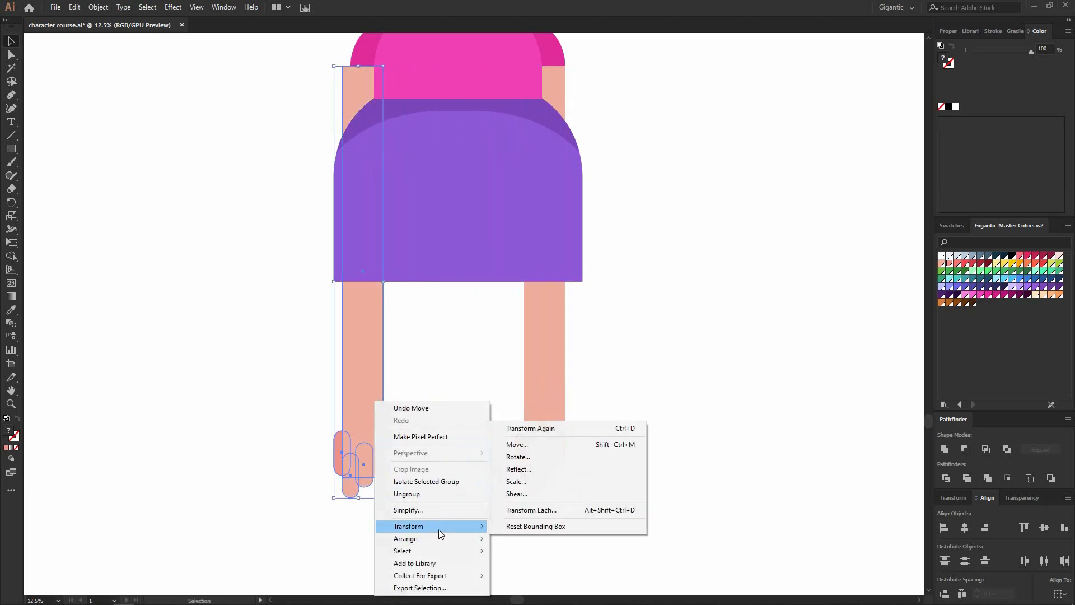
left_click(527, 468)
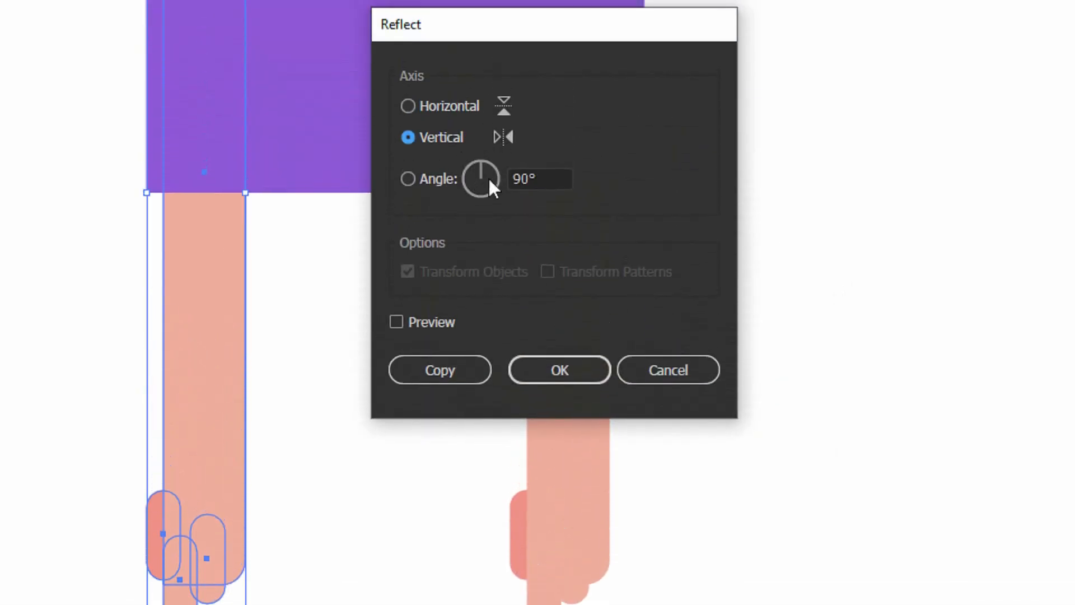
left_click(543, 369)
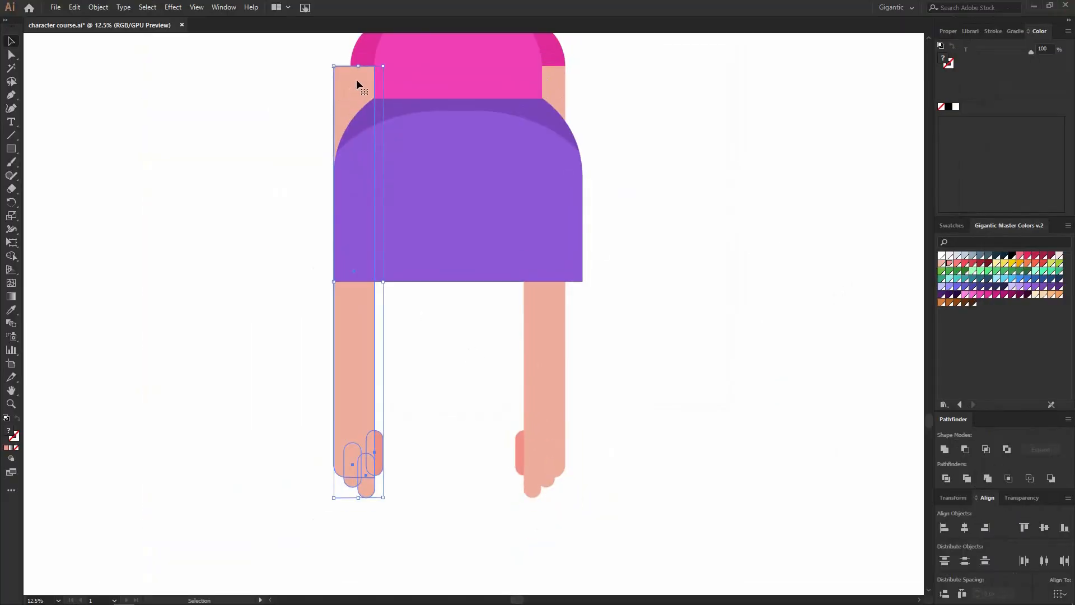
Step: Move the copied arm inward so its outer edge lines up with the sleeve above it
scroll(356, 81, "up", 3)
left_click_drag(350, 169, 369, 169)
left_click(302, 160)
scroll(324, 147, "up", 5)
left_click(476, 164)
left_click(359, 210)
scroll(313, 218, "down", 5)
scroll(312, 217, "down", 2)
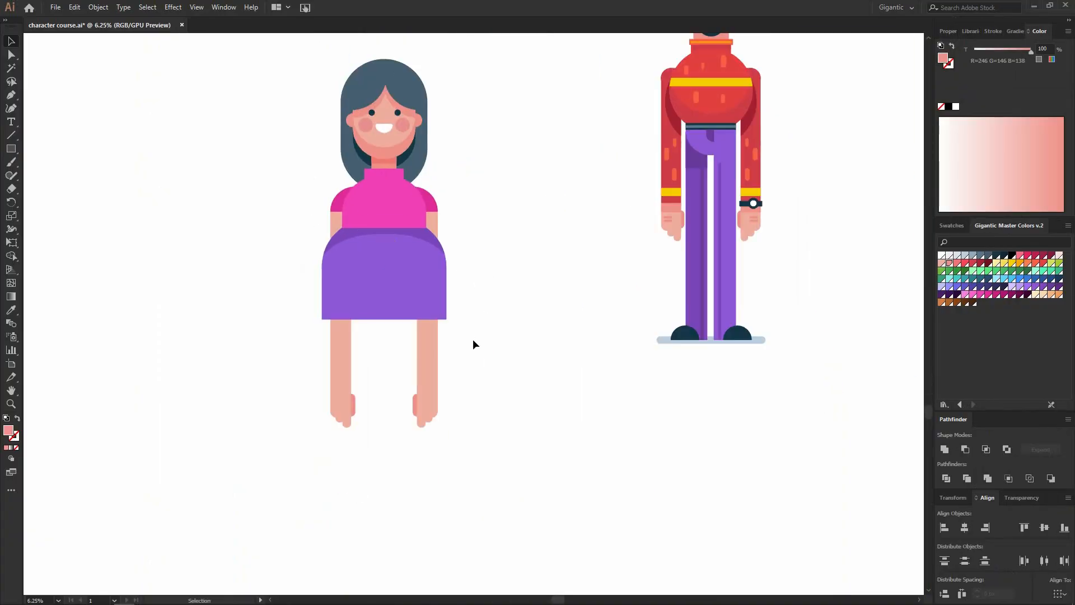
Step: Draw a bracelet rectangle slightly wider than the arm across the wrist and fill it with pink R=248 G=60 B=182
scroll(473, 342, "down", 1)
scroll(340, 399, "up", 3)
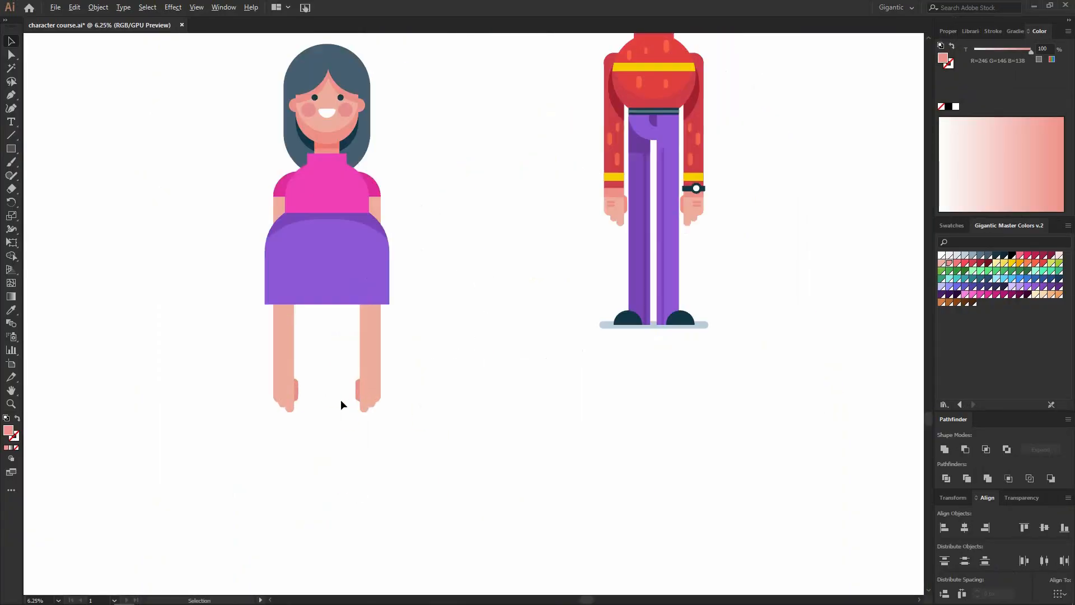
scroll(429, 332, "up", 3)
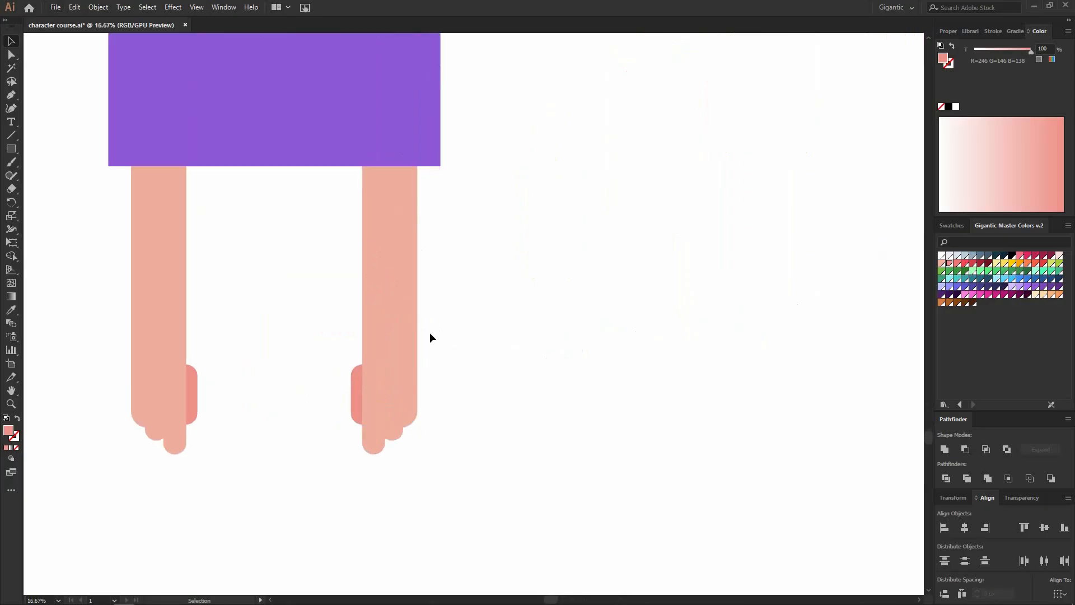
key("m")
left_click_drag(320, 340, 454, 370)
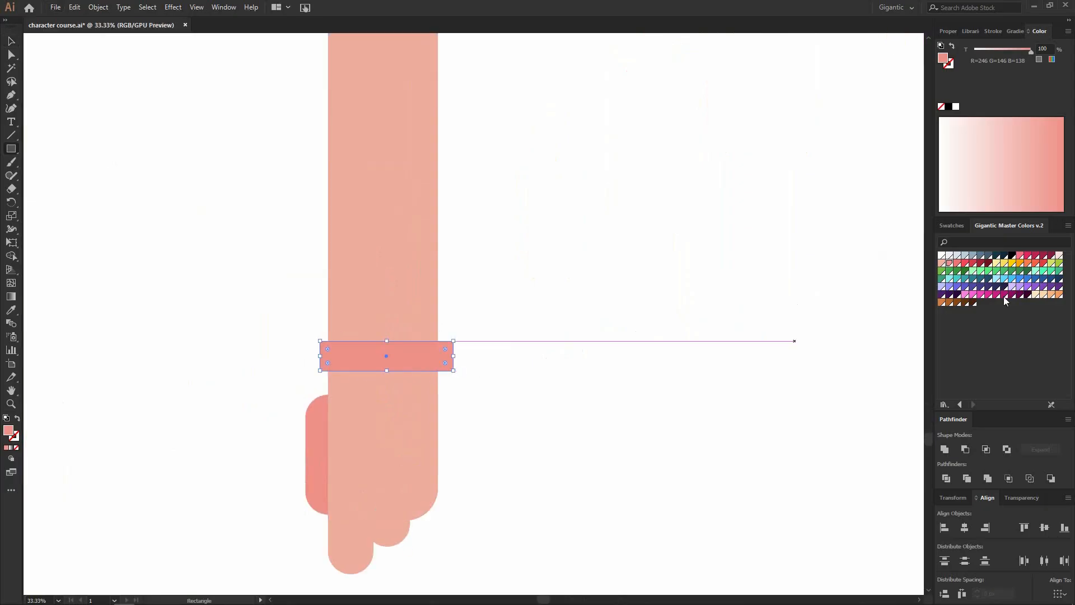
left_click(980, 295)
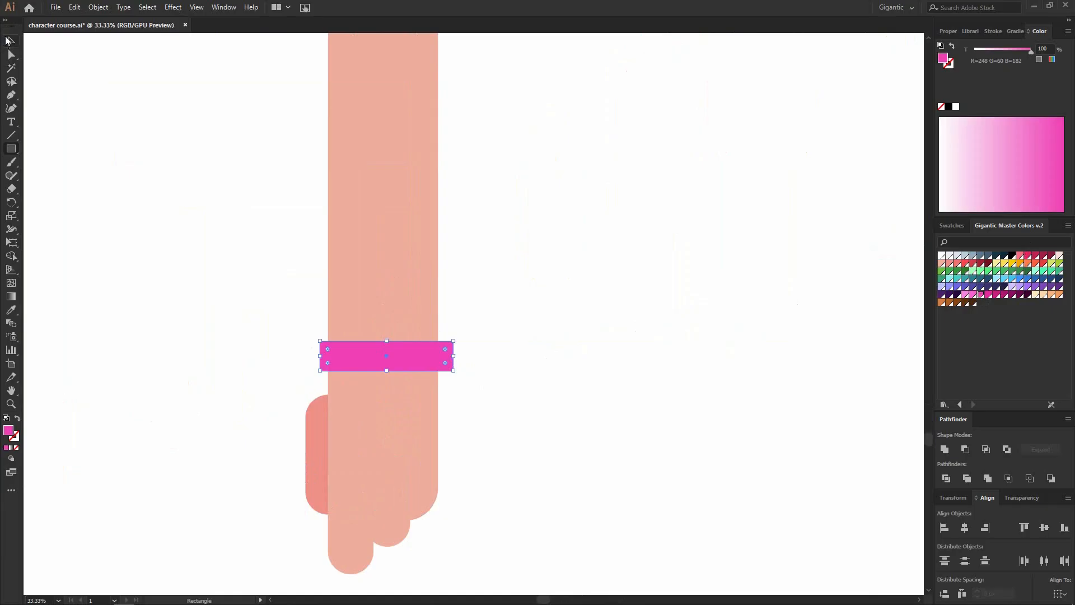
Step: Duplicate the bracelet twice further up the forearm, filling the lower copy mint green and the upper one lavender R=192 G=154 B=251
left_click_drag(415, 351, 446, 283)
left_click(1044, 271)
left_click(1019, 287)
left_click(560, 370)
scroll(341, 418, "down", 2)
scroll(362, 382, "up", 1)
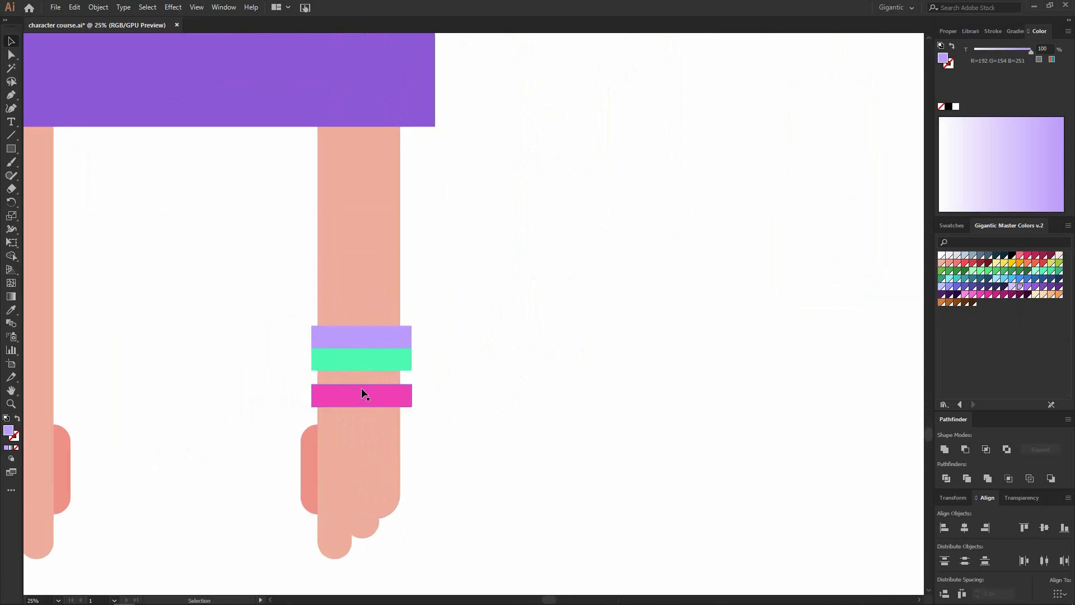
Step: Draw an arm-wide shadow strip directly below the pink bracelet and fill it with the thumb's colour, R=246 G=146 B=138
scroll(358, 405, "up", 2)
key("m")
left_click_drag(252, 412, 472, 447)
key("i")
left_click(242, 552)
left_click(10, 41)
left_click(614, 352)
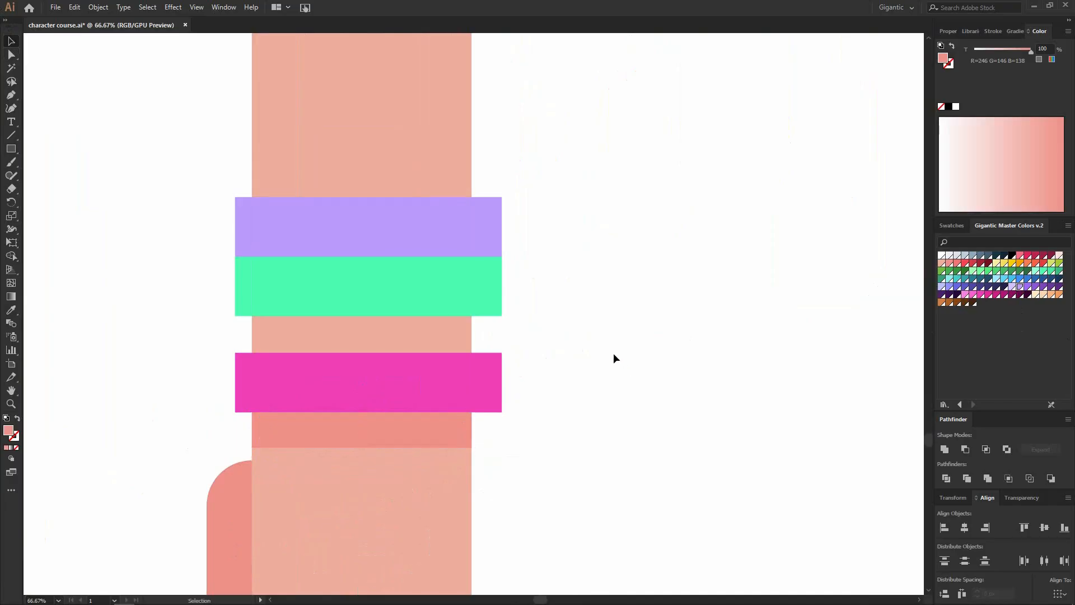
Step: Group both arms together with the bracelets
scroll(622, 335, "down", 6)
scroll(637, 321, "up", 3)
left_click_drag(681, 514, 395, 417)
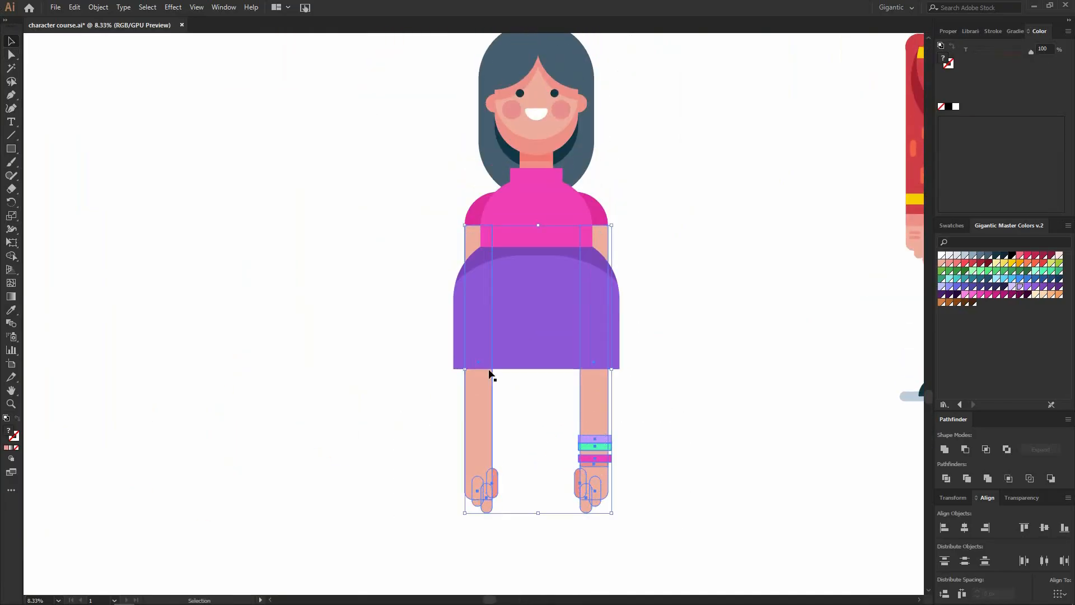
left_click(802, 266)
scroll(690, 300, "down", 1)
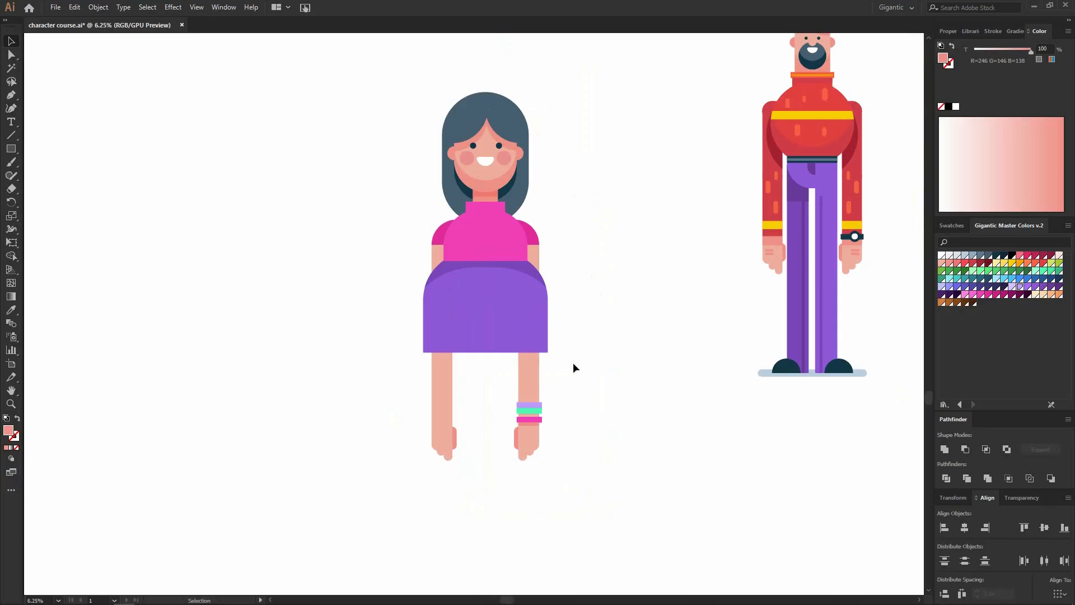
Step: Draw a long, narrow leg rectangle from the skirt's lower edge, starting at the body's centre, and fill it with the arm's skin colour
key("n")
key("m")
left_click_drag(484, 351, 510, 551)
key("i")
left_click(527, 274)
left_click(9, 43)
left_click(145, 192)
scroll(145, 192, "down", 1)
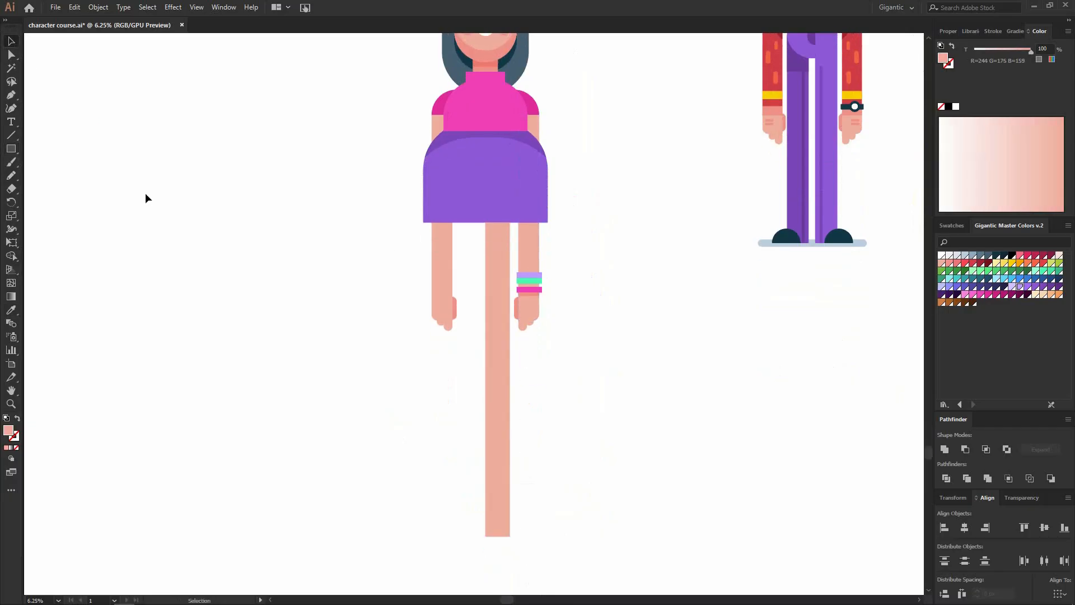
Step: Shorten the leg slightly by raising its lower edge
key("ctrl+0")
left_click(371, 465)
mouse_move(373, 546)
left_mouse_down()
mouse_move(414, 507)
mouse_move(372, 513)
mouse_move(373, 525)
left_mouse_up()
left_click(422, 502)
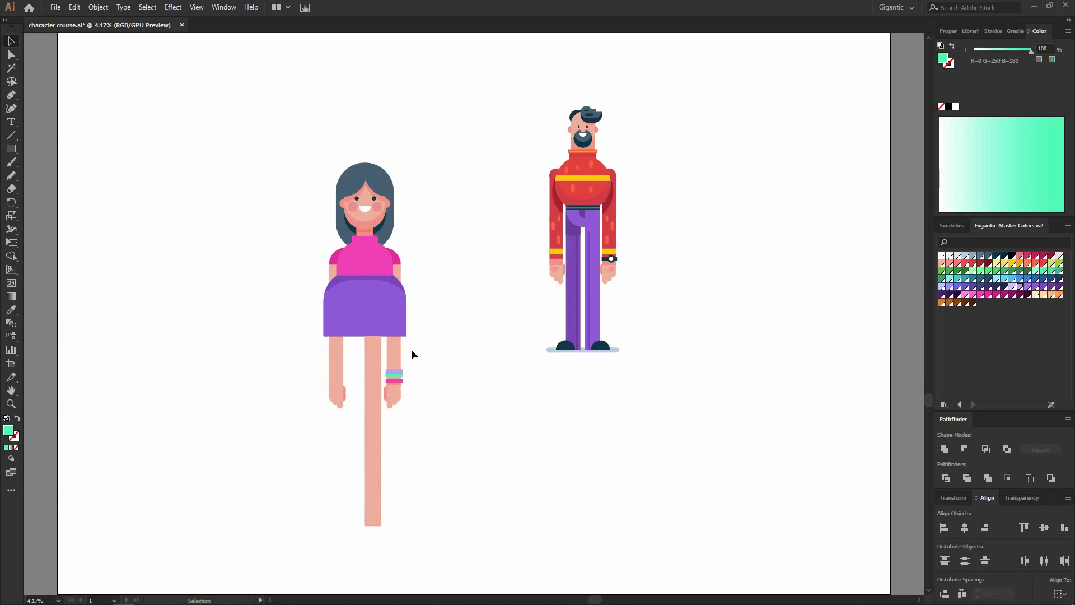
Step: Duplicate the leg directly beside the first and fill the copy with R=246 G=146 B=138
scroll(312, 408, "up", 3)
left_click(497, 259)
key("a")
key("v")
left_click_drag(506, 236, 460, 237)
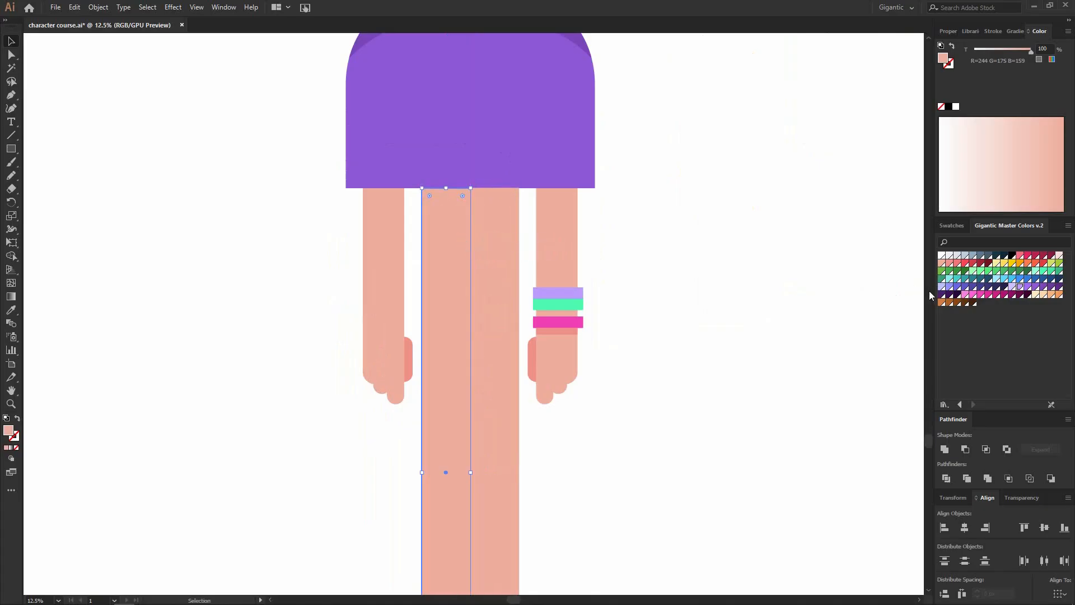
left_click(950, 263)
left_click(616, 289)
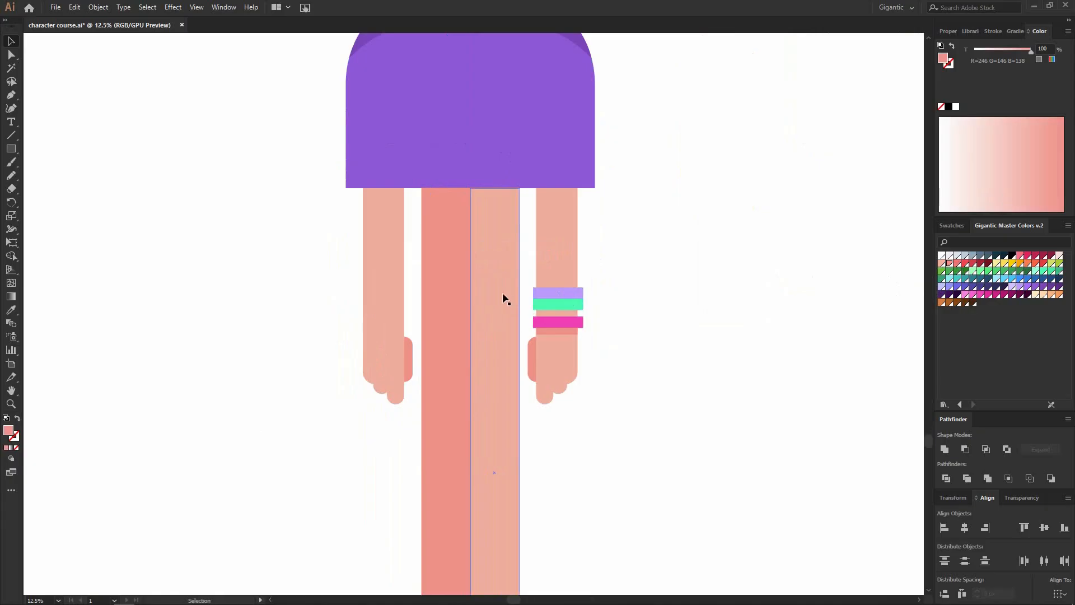
Step: Add a shadow just below the skirt from a shortened copy of the darker leg, filled with a deeper coral red
left_click(498, 234)
scroll(497, 235, "down", 1)
left_click_drag(496, 583, 469, 216)
left_click(949, 263)
left_click(546, 341)
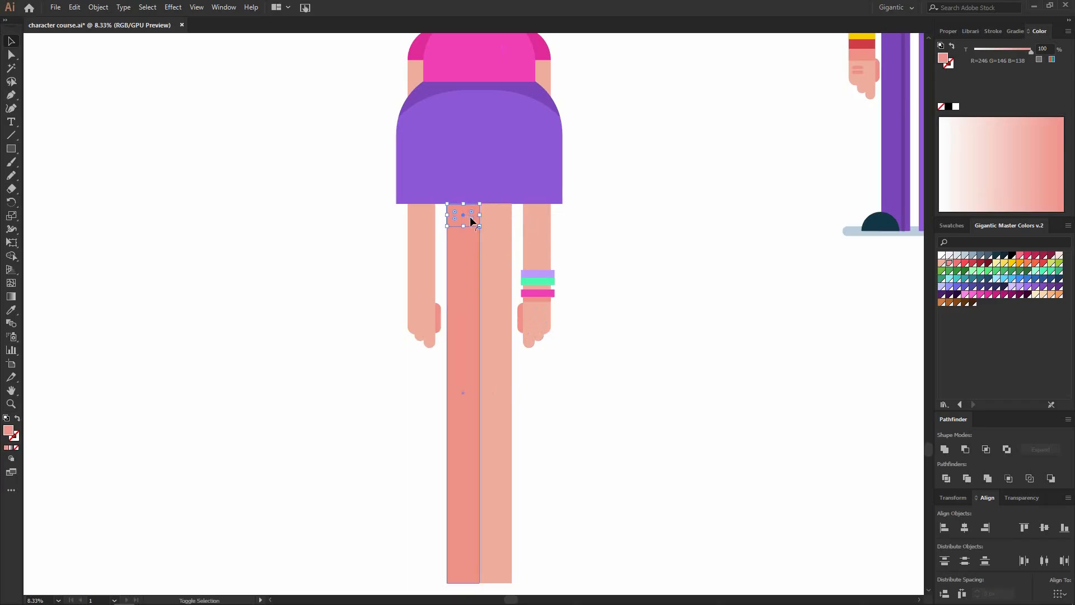
left_click(958, 264)
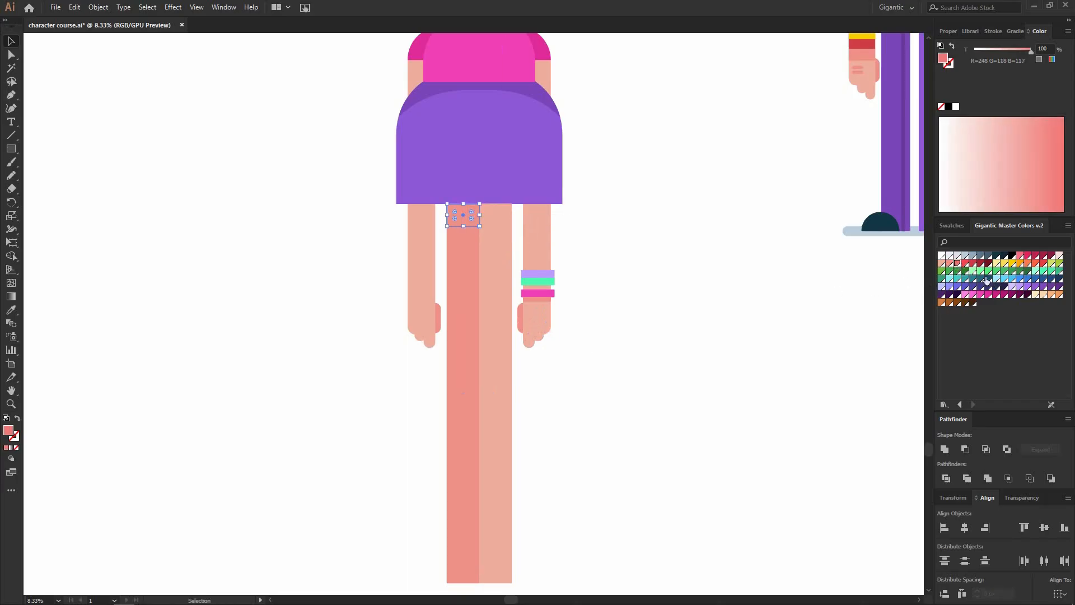
left_click(958, 264)
key("ctrl+0")
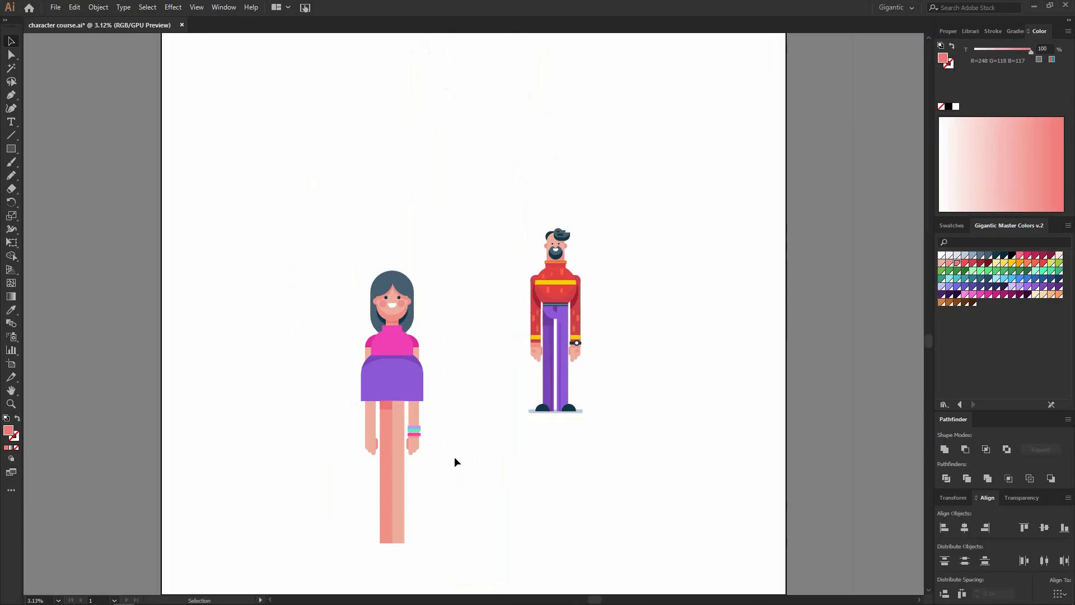
Step: Lengthen both arms by moving their lower points, hands and bracelets slightly down
scroll(452, 471, "up", 2)
left_click(336, 410)
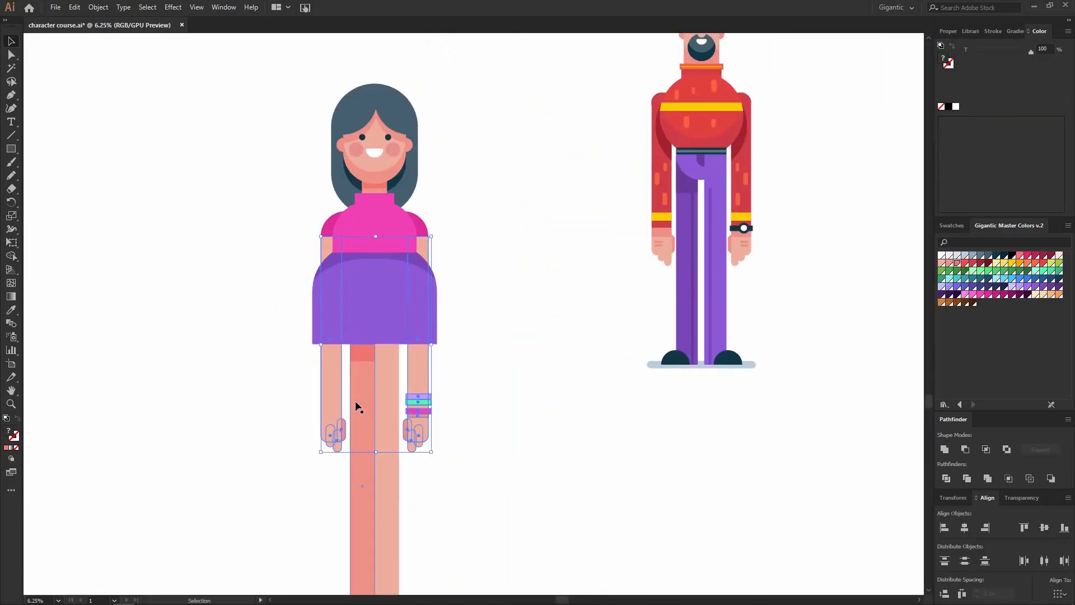
double_click(418, 375)
left_click(418, 377)
key("a")
left_click_drag(533, 482, 260, 390)
scroll(399, 473, "up", 2)
left_click_drag(460, 397, 452, 446)
key("v")
left_click(79, 110)
key("Escape")
key("ctrl+0")
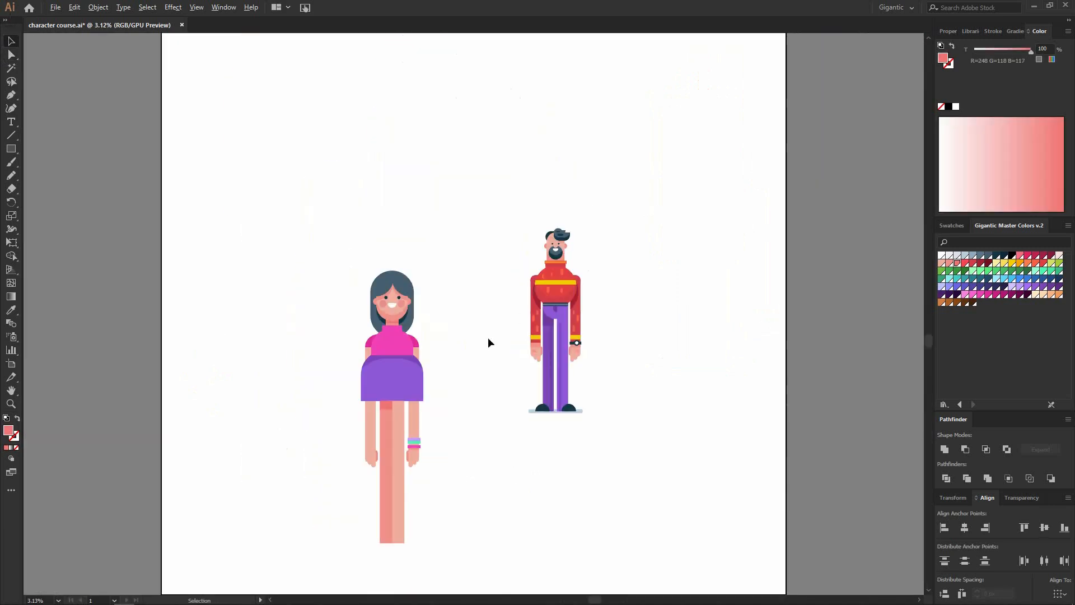
Step: Make a sock from a shortened copy of the lighter leg at the ankle and fill it with R=212 G=192 B=255
scroll(334, 528, "up", 4)
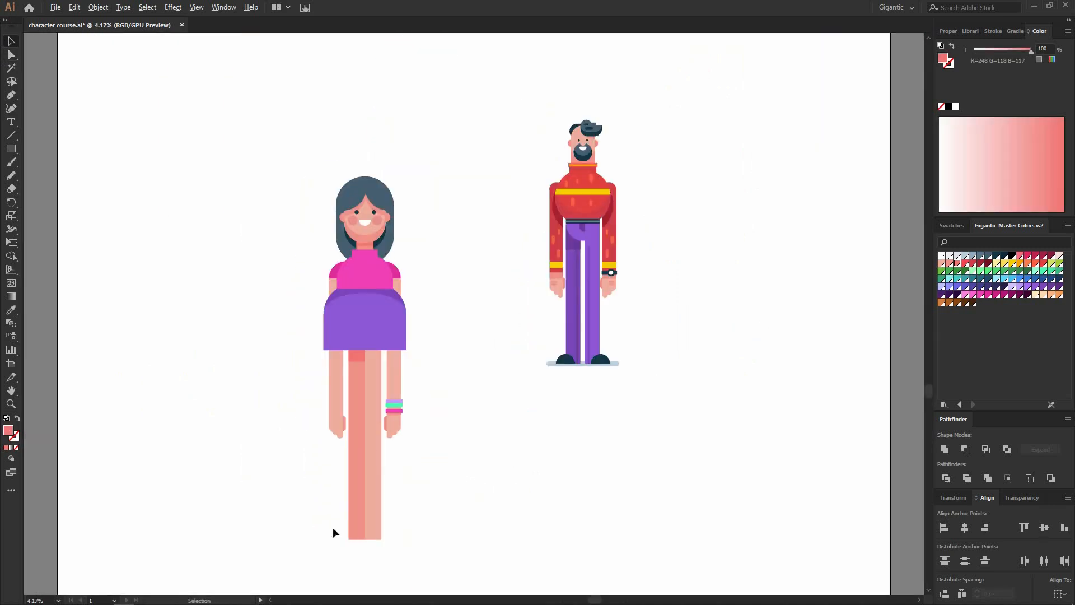
key("a")
left_click(398, 489)
scroll(404, 472, "up", 5)
left_click_drag(397, 85, 398, 486)
scroll(399, 487, "down", 5)
scroll(403, 497, "down", 2)
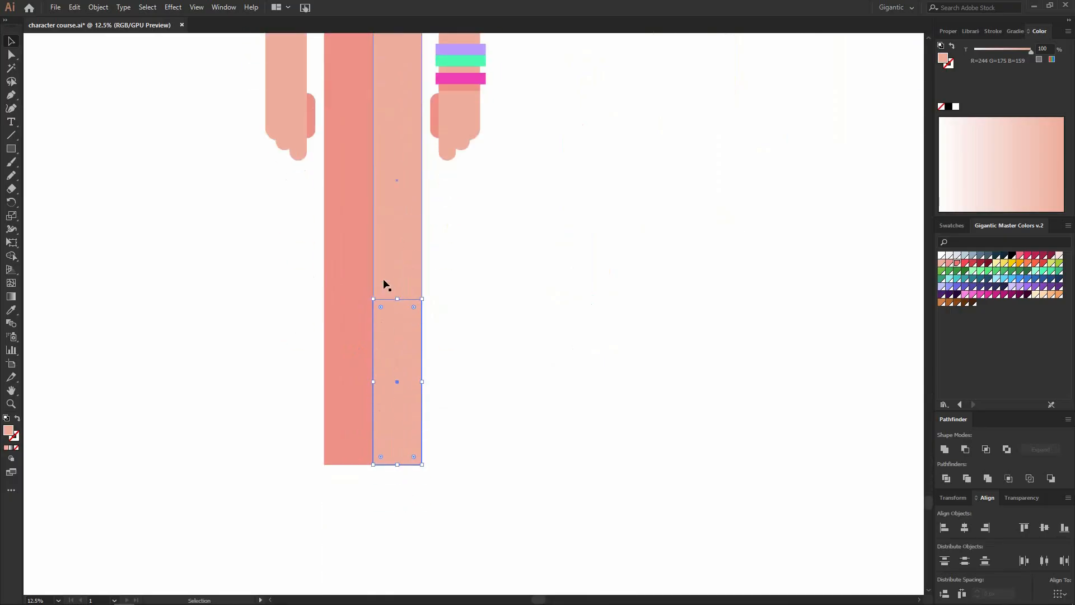
left_click_drag(398, 299, 398, 381)
left_click(1012, 286)
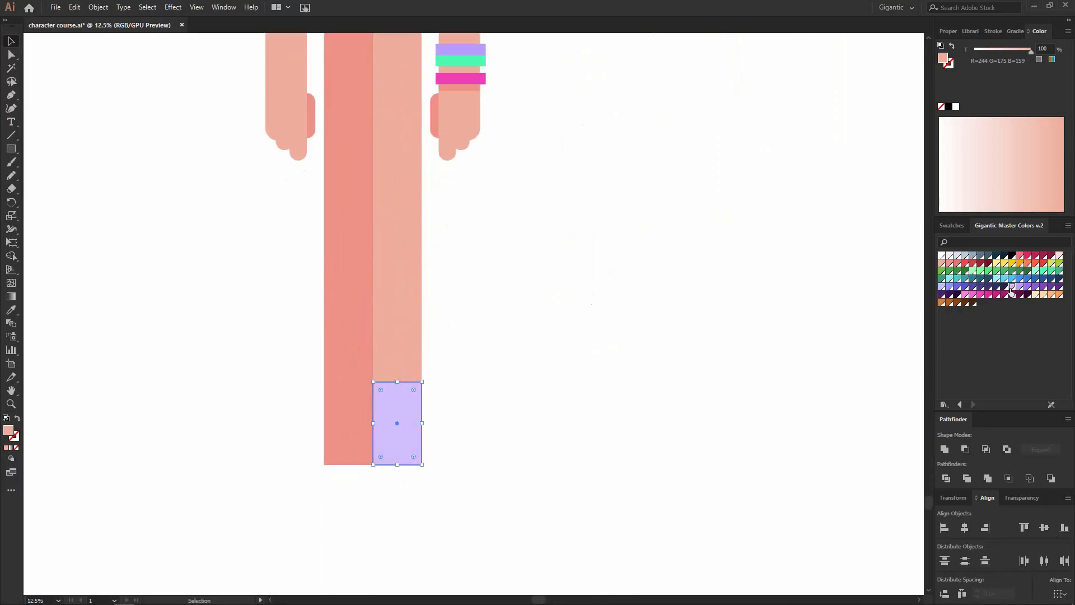
left_click(641, 379)
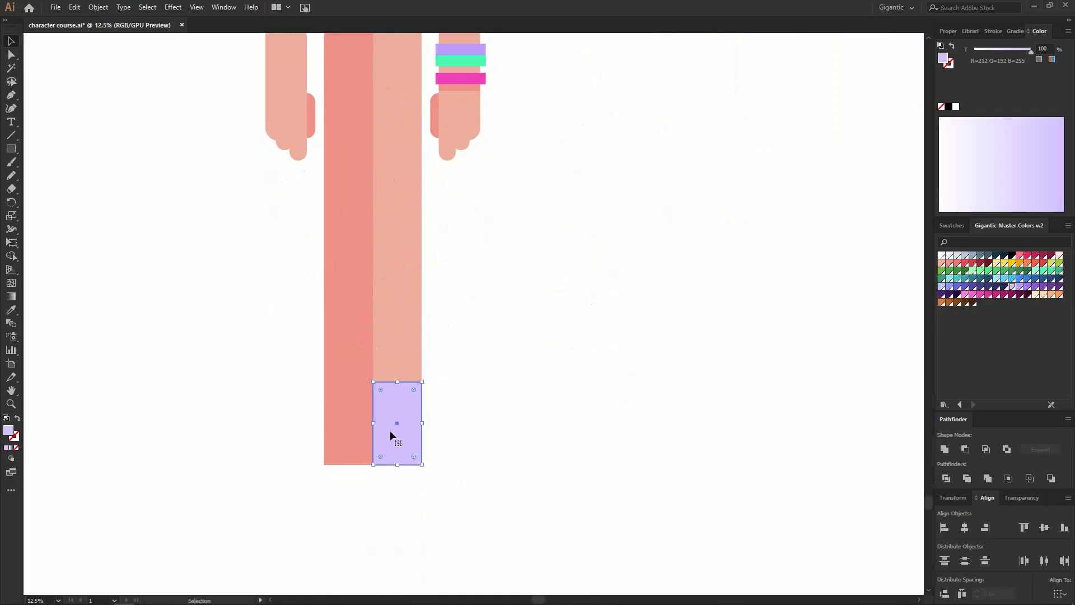
Step: Make a shoe sole from a thin copy of the sock at its lower edge and fill it with dark navy R=0 G=51 B=67
left_click_drag(397, 382, 397, 449)
left_click(996, 256)
left_click(627, 354)
Step: Draw a dark navy circle beside the leg and cut away its lower half with a rectangle using Minus Front
key("l")
mouse_move(581, 335)
left_mouse_down()
mouse_move(576, 345)
mouse_move(626, 415)
mouse_move(623, 390)
left_mouse_up()
left_click_drag(683, 429, 508, 354)
key("v")
left_click(595, 341, "shift")
left_click(965, 449)
Step: Place the half circle at the sole's outer end as the shoe's toe and align its bottom with the sole
left_click_drag(639, 318, 466, 428)
left_click(383, 459, "shift")
left_click(1067, 524)
Step: Duplicate the sock and shoe, reflect the copy across the vertical axis and fit it onto the darker leg
left_click(393, 413, "shift")
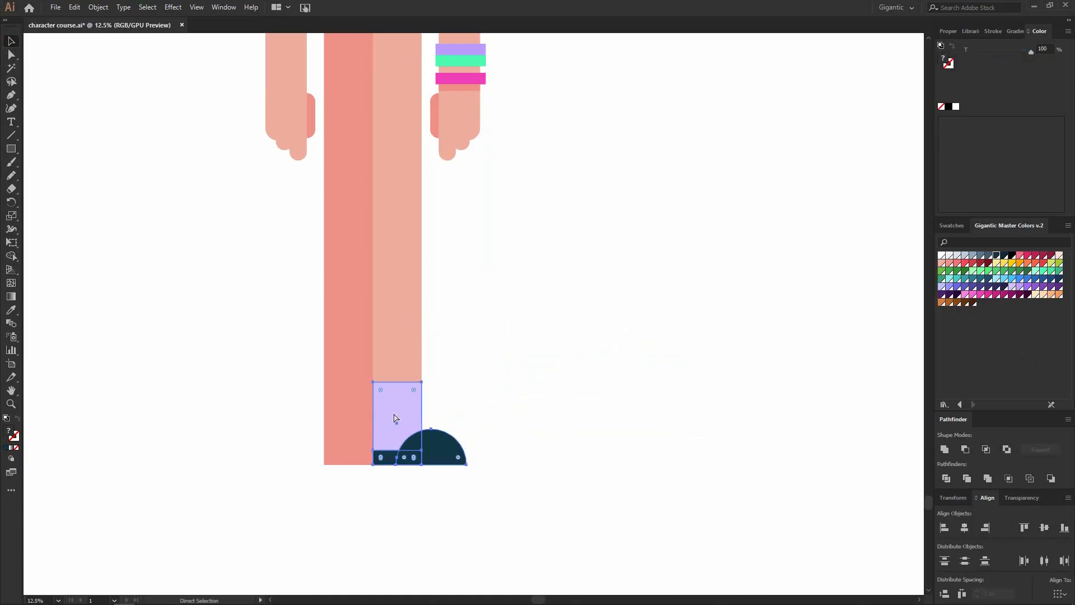
key("ctrl+g")
left_click_drag(418, 436, 278, 432)
right_click(289, 426)
mouse_move(347, 358)
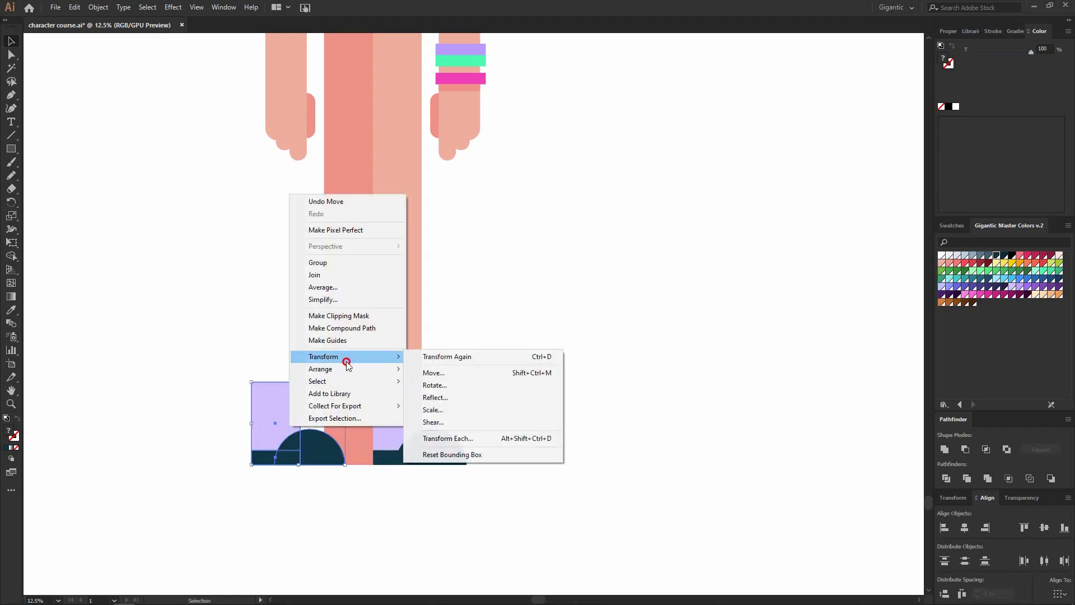
left_click(446, 398)
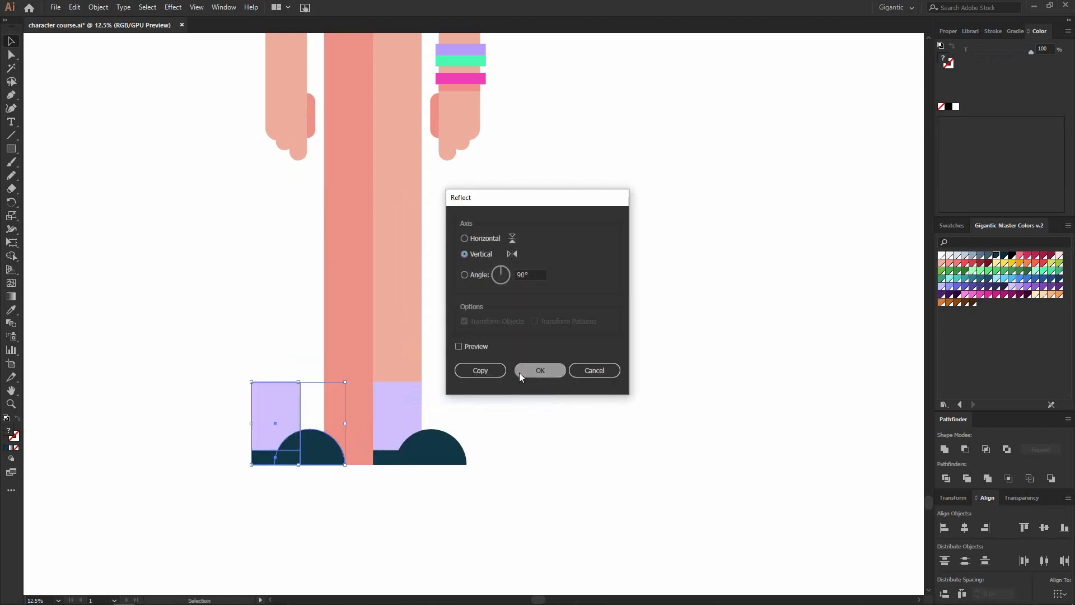
left_click(538, 370)
left_click_drag(319, 427, 348, 425)
left_click(345, 499)
Step: Fill the darker leg's sock with R=192 G=154 B=251
left_click(364, 411)
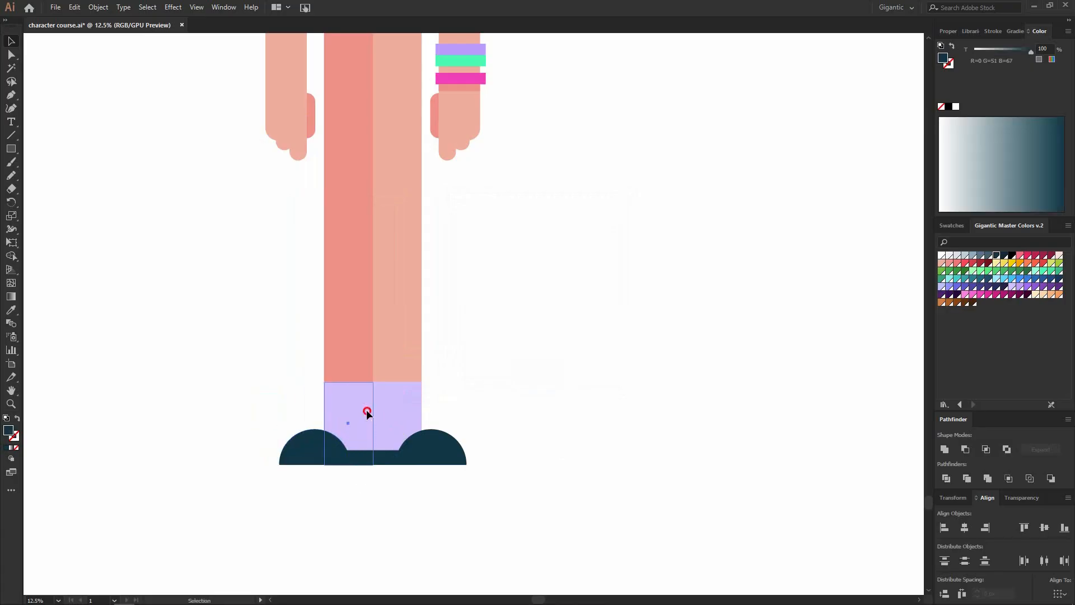
left_click(1021, 287)
left_click(700, 348)
scroll(575, 362, "down", 4)
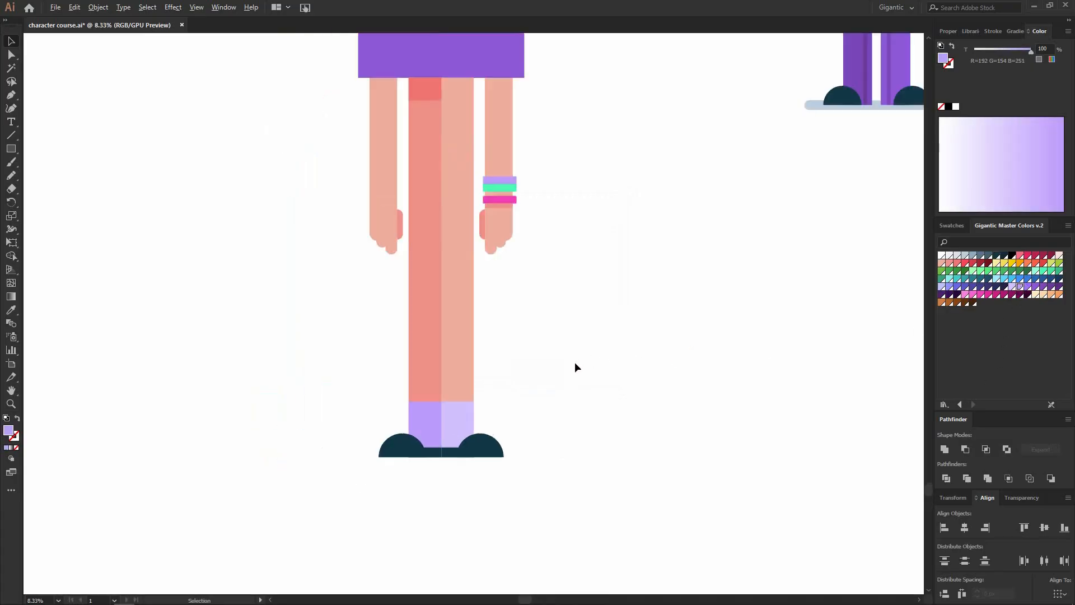
Step: Ungroup the female character's head so the hair pieces can be selected individually
left_click_drag(412, 163, 443, 238)
scroll(353, 185, "up", 3)
left_click(332, 168)
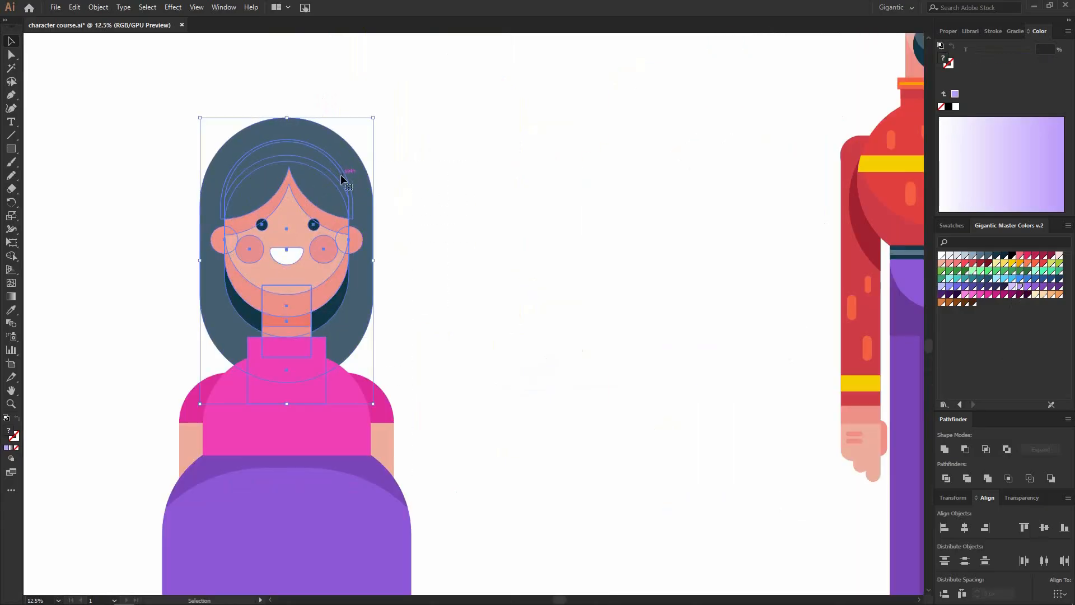
right_click(364, 183)
left_click(389, 274)
left_click(457, 267)
Step: Recolour the fringe and the main hair shape with dark navy R=0 G=51 B=67
left_click(336, 188)
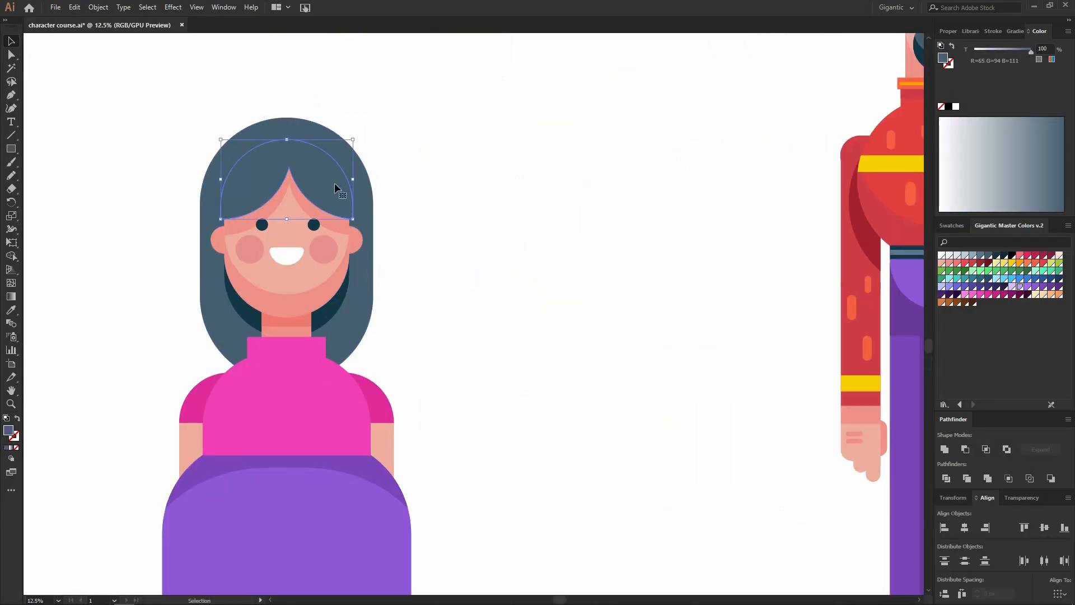
left_click(997, 256)
left_click(363, 204)
left_click(998, 256)
Step: Fill the hair shadow behind the face and neck with black, R=0 G=0 B=0
left_click(325, 319)
left_click(549, 298)
left_click(327, 317)
left_click(1012, 256)
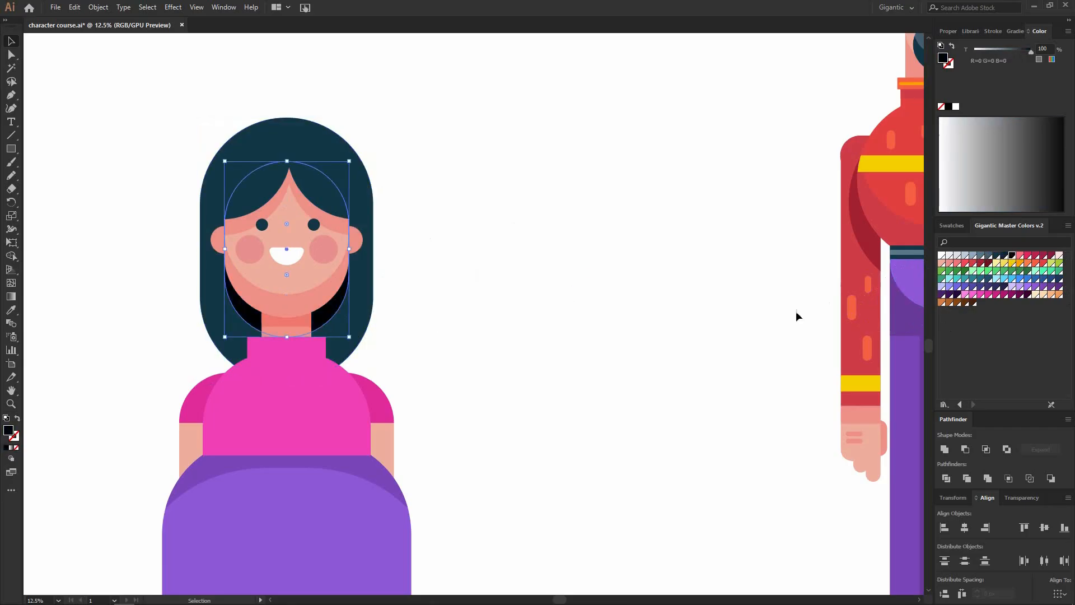
left_click(560, 311)
Step: Group all parts of the female character
scroll(358, 317, "down", 3)
scroll(386, 274, "down", 3)
left_click_drag(267, 113, 474, 574)
key("ctrl+g")
Step: Scale the female character down and arrange her to the right of the male character with their feet nearly level
scroll(481, 468, "up", 3)
left_click(522, 395)
left_click(350, 237)
left_click_drag(373, 189, 339, 345)
left_click_drag(308, 415, 512, 235)
left_click_drag(541, 167, 556, 152)
left_click_drag(520, 211, 618, 210)
left_click(745, 274)
scroll(747, 276, "up", 2)
scroll(602, 297, "up", 2)
left_click_drag(491, 281, 515, 255)
left_click(662, 352)
Step: Duplicate the pale blue ground bar from under the male character to beneath the female character's shoes
left_click(413, 553)
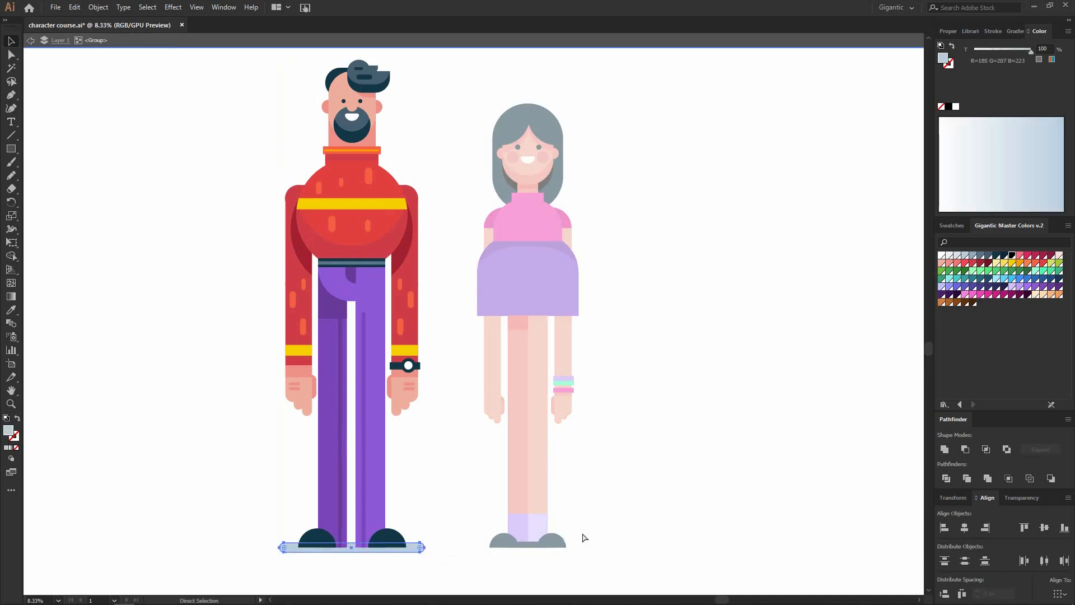
left_click_drag(407, 554, 593, 543)
left_click(771, 436)
scroll(666, 367, "up", 1)
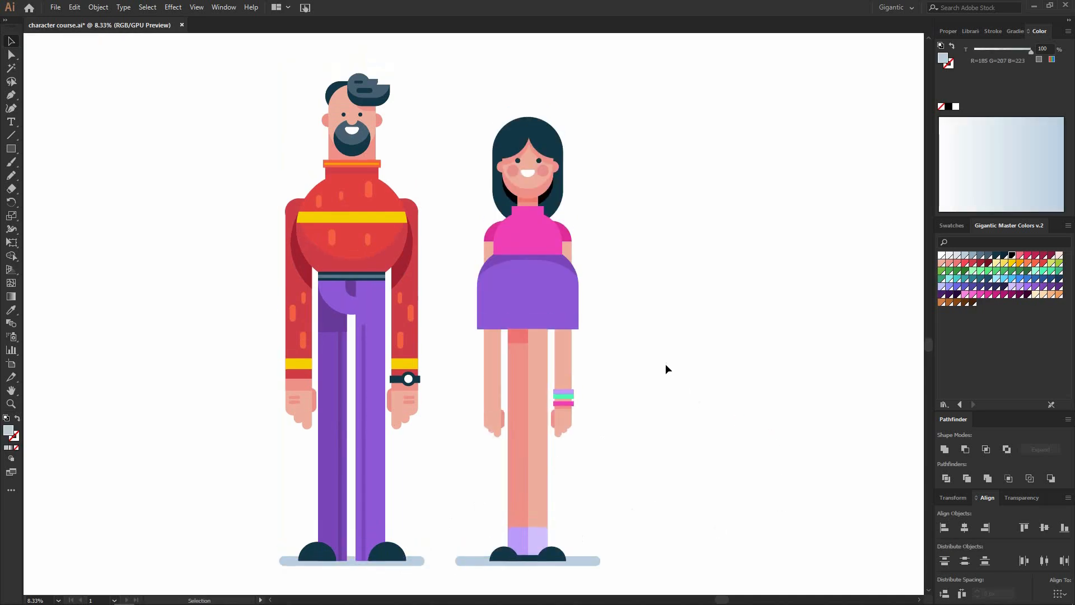